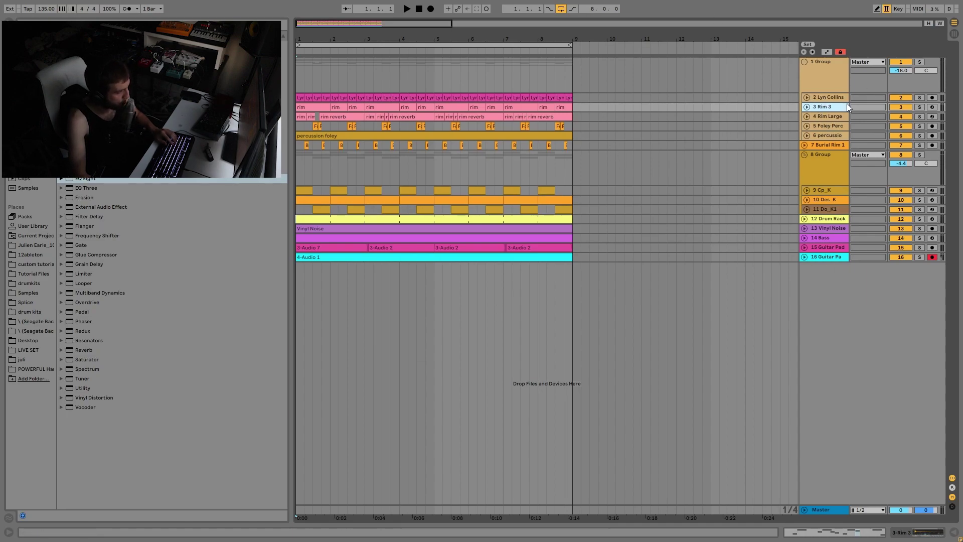
Solo the first group, which holds the rim and foley percussion tracks, and audition its loop
{"action": "left_click", "coordinate": [827, 91]}
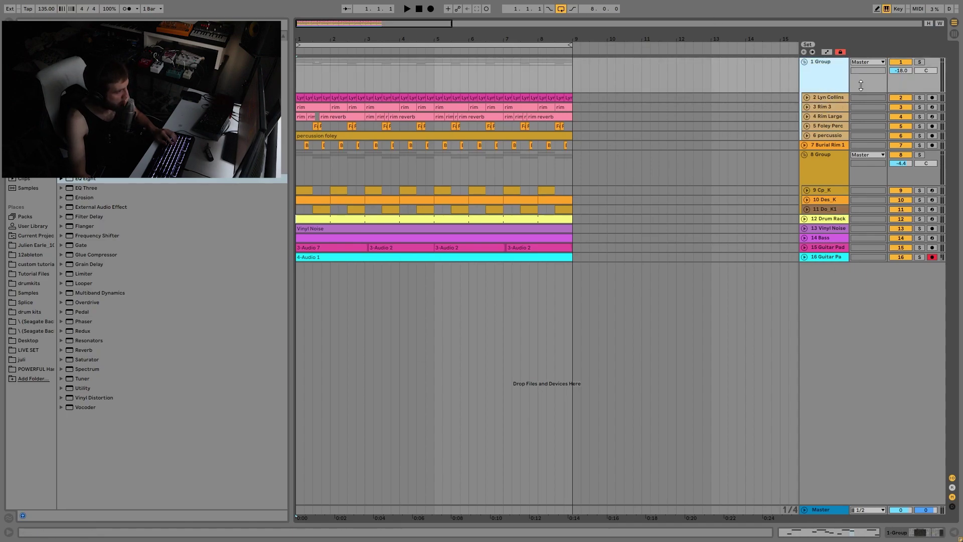
{"action": "left_click", "coordinate": [919, 63]}
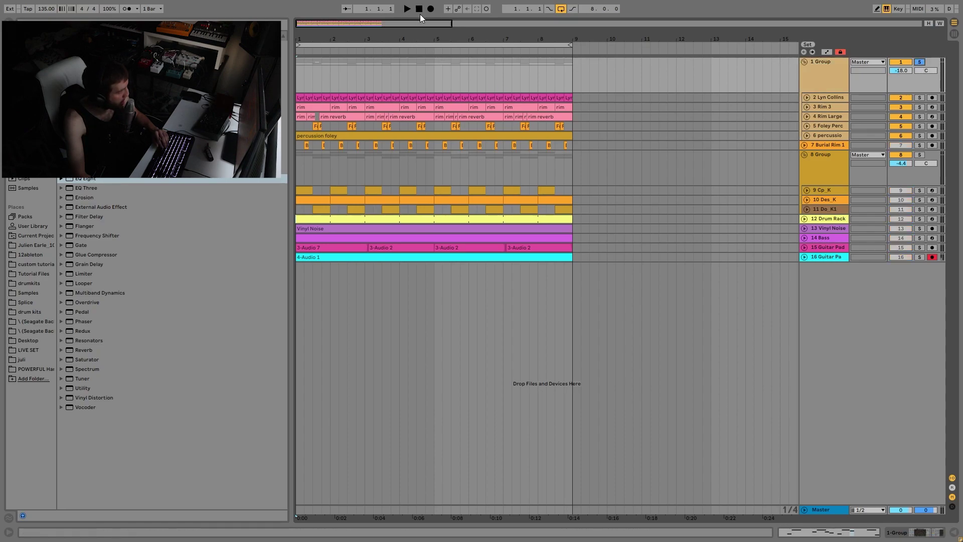
{"action": "key", "text": "space"}
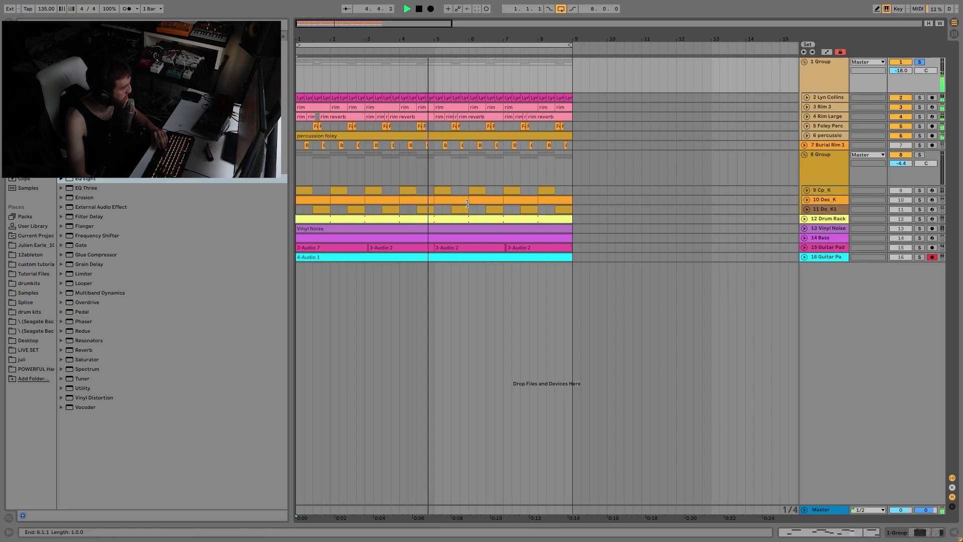
{"action": "key", "text": "space"}
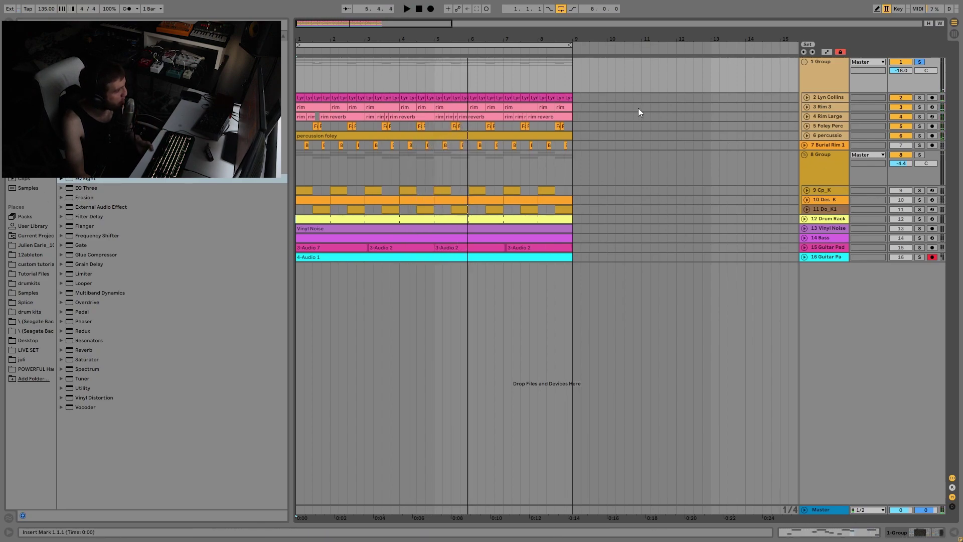
{"action": "key", "text": "space"}
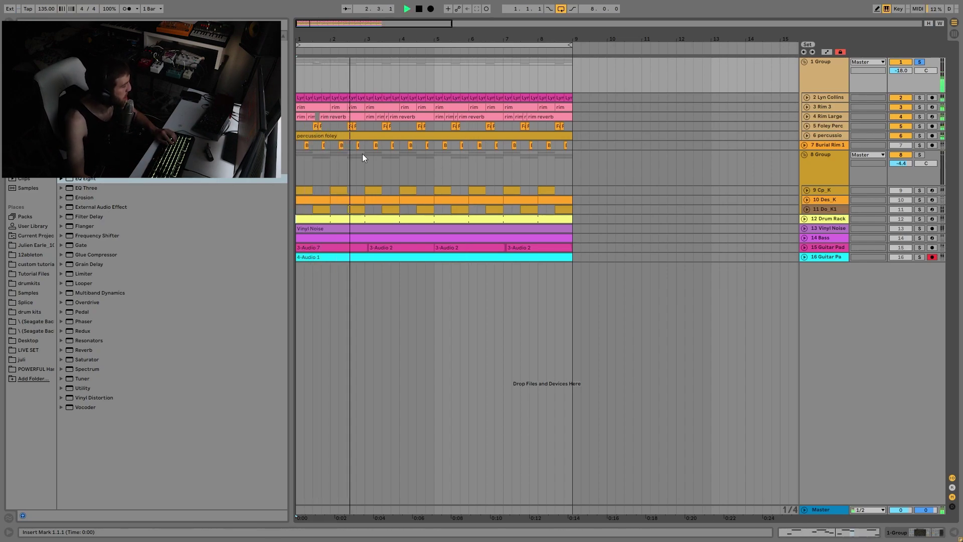
{"action": "key", "text": "space"}
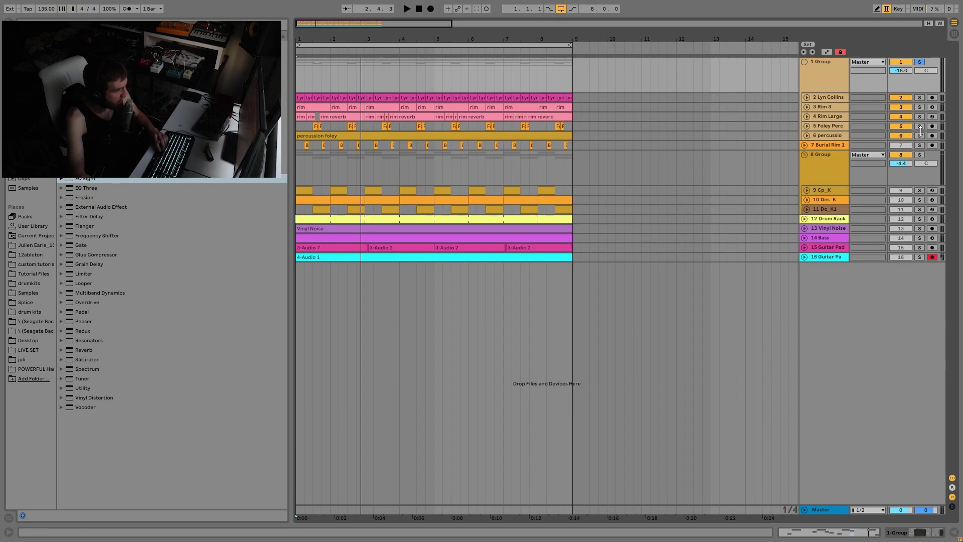
Audition Foley Perc and percussion foley in solo, unfolding both tracks, and inspect the percussion foley clip and its track's effects
{"action": "key", "text": "space"}
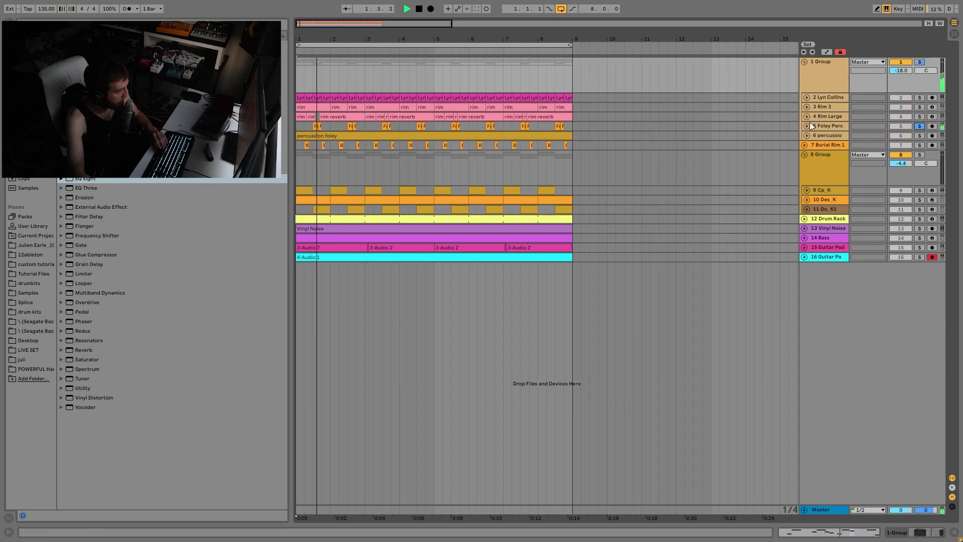
{"action": "left_click", "coordinate": [809, 126]}
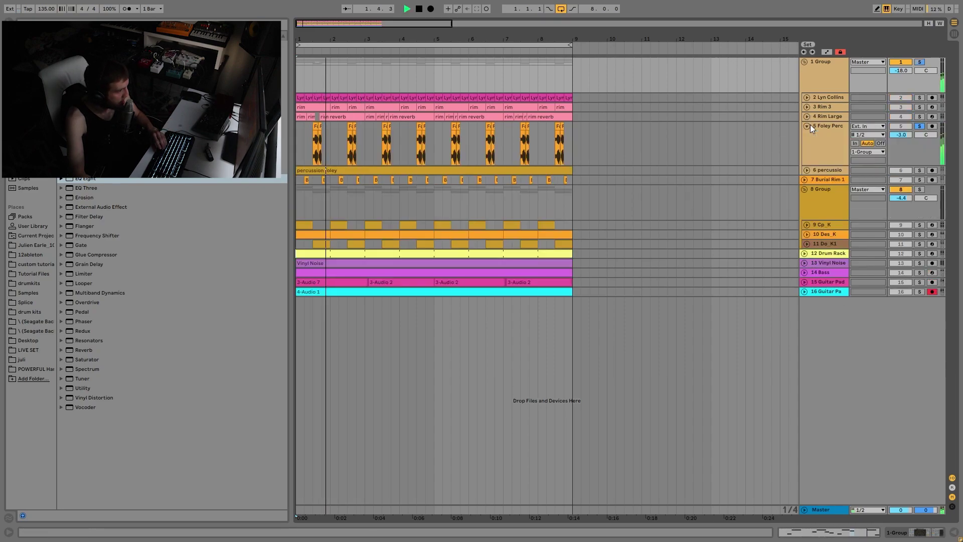
{"action": "left_click", "coordinate": [921, 172]}
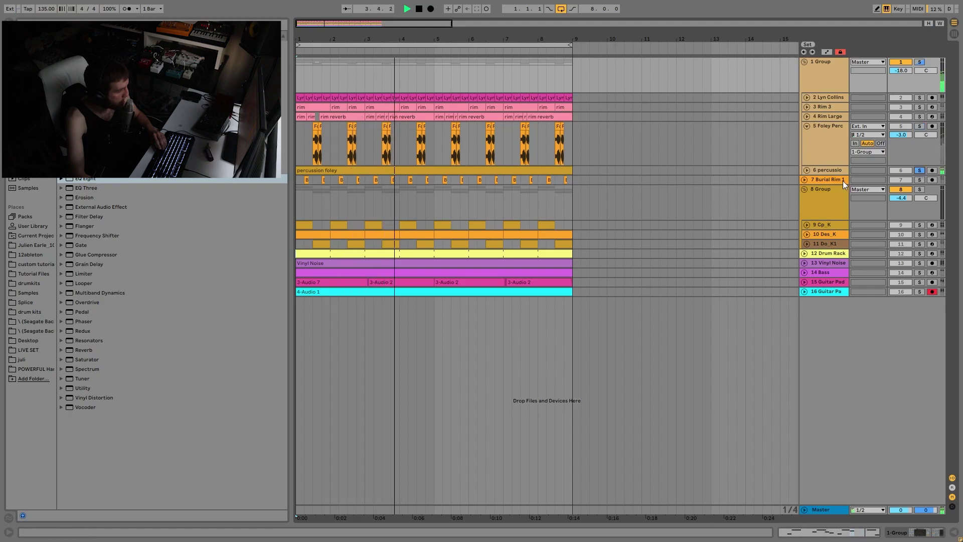
{"action": "left_click", "coordinate": [807, 171]}
{"action": "left_click", "coordinate": [815, 171]}
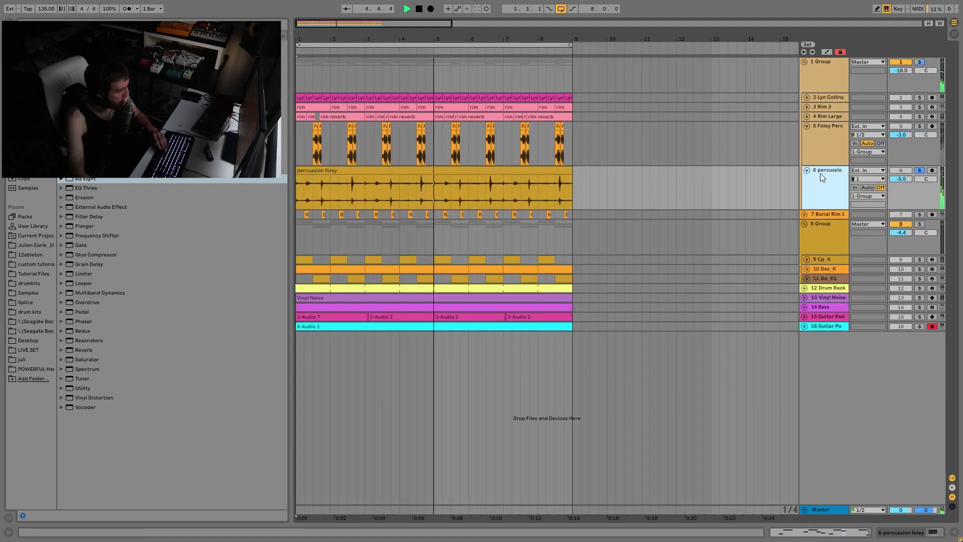
{"action": "double_click", "coordinate": [521, 170]}
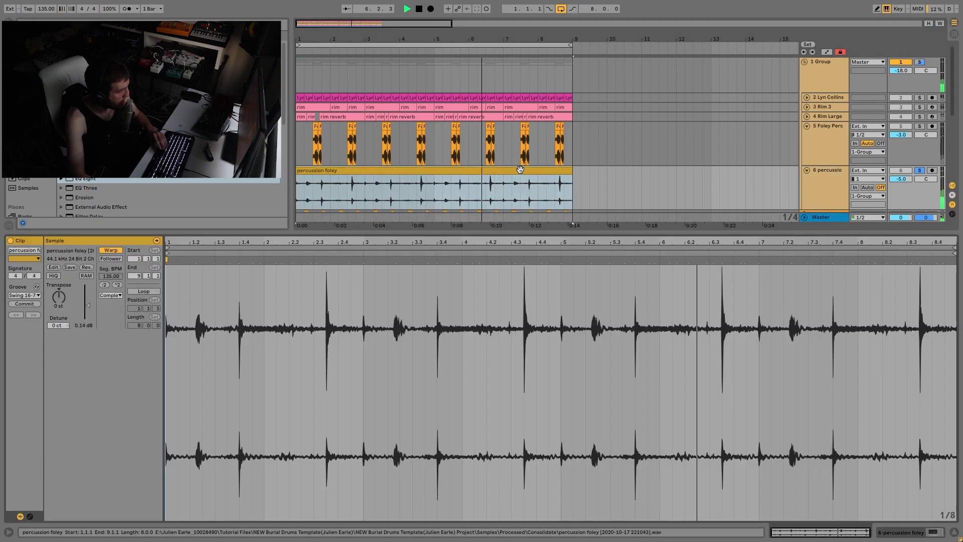
{"action": "left_click", "coordinate": [833, 179]}
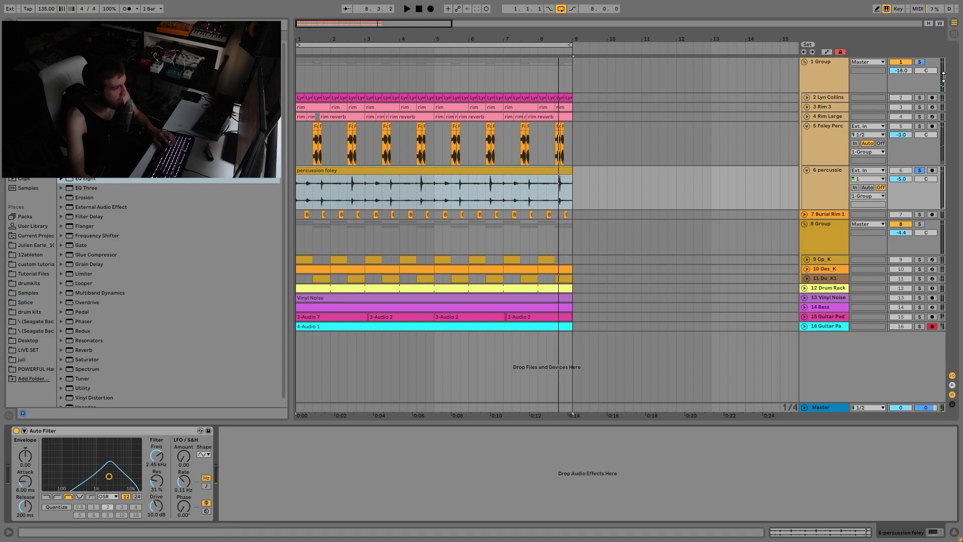
Replay the whole first group in solo, followed by the Burial Rim 1 track on its own
{"action": "left_click", "coordinate": [919, 63]}
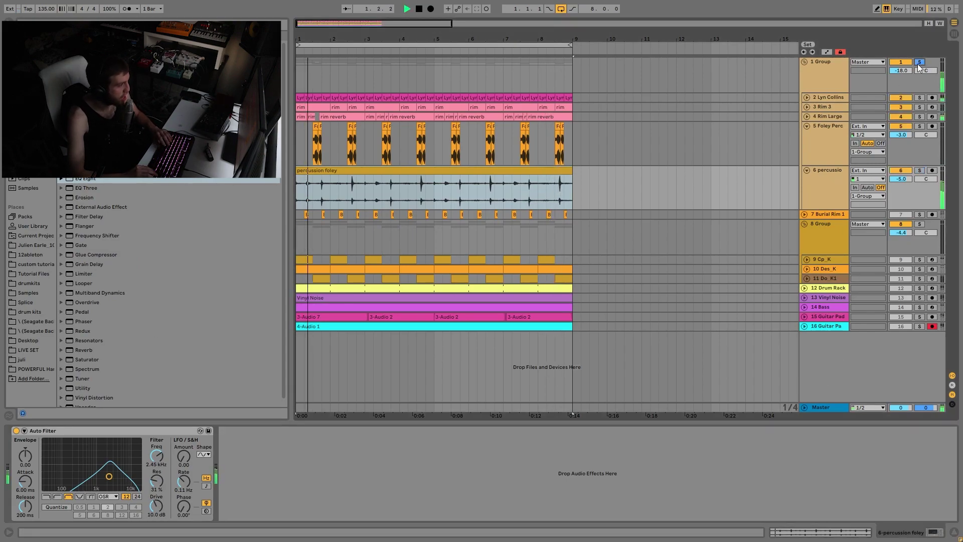
{"action": "key", "text": "space"}
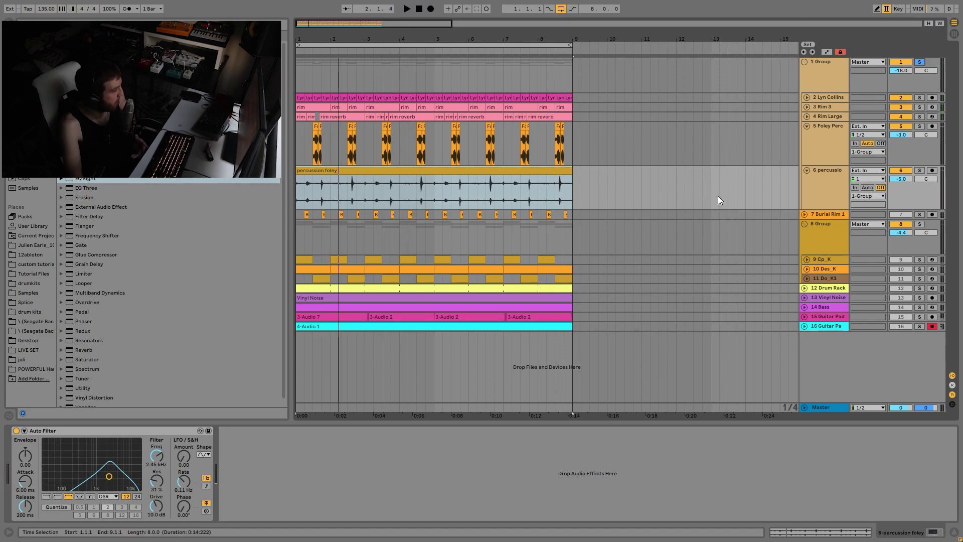
{"action": "left_click", "coordinate": [920, 214]}
{"action": "key", "text": "space"}
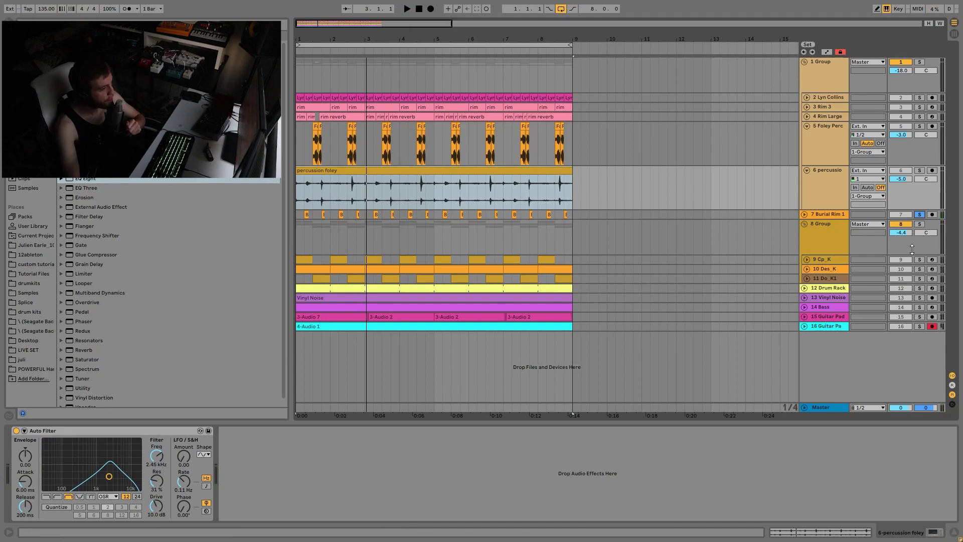
Audition the second group and the Drum Rack track separately in solo, and clear the Drum Rack solo
{"action": "left_click", "coordinate": [920, 224]}
{"action": "key", "text": "space"}
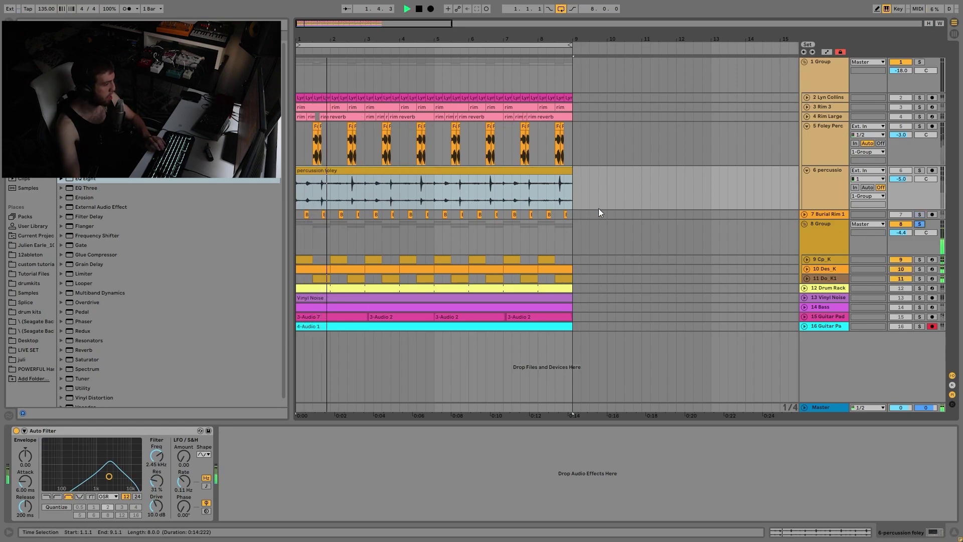
{"action": "key", "text": "space"}
{"action": "left_click", "coordinate": [920, 287]}
{"action": "key", "text": "space"}
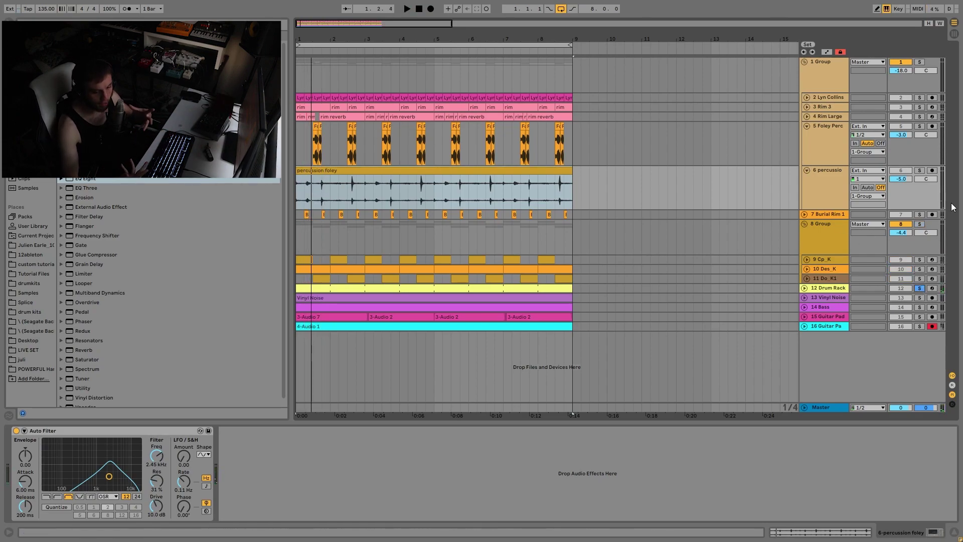
{"action": "key", "text": "space"}
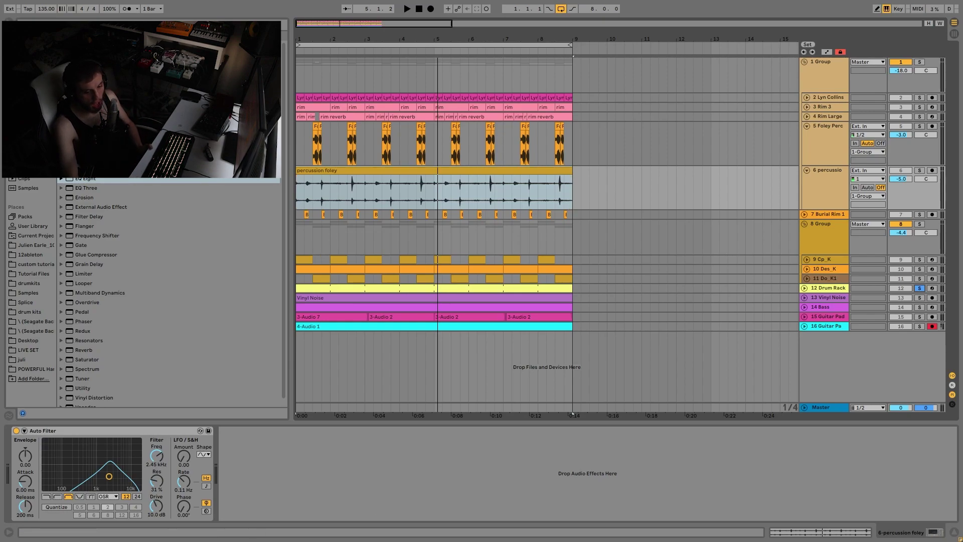
{"action": "left_click", "coordinate": [915, 290]}
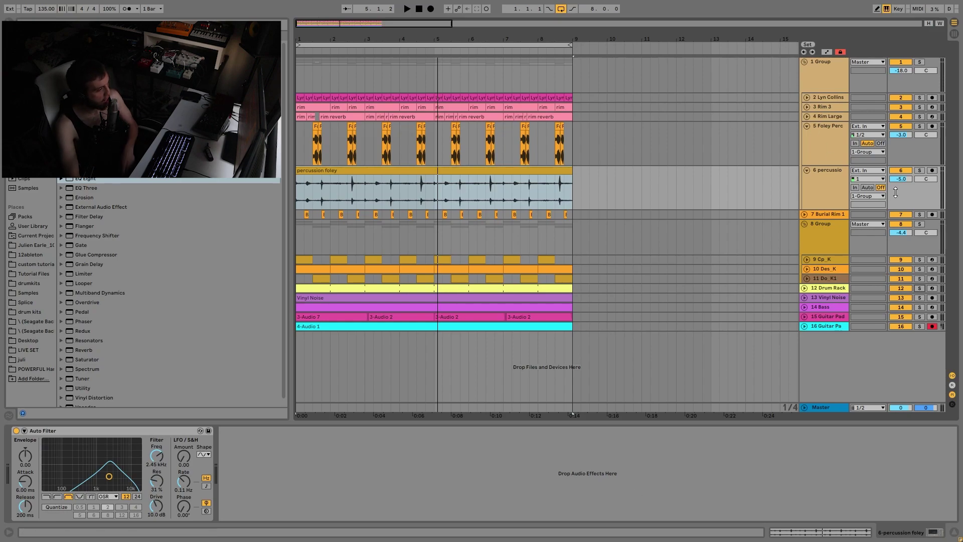
Layer the second group, Burial Rim 1, Drum Rack and first group in solo during playback, and clear all solos
{"action": "left_click", "coordinate": [920, 224]}
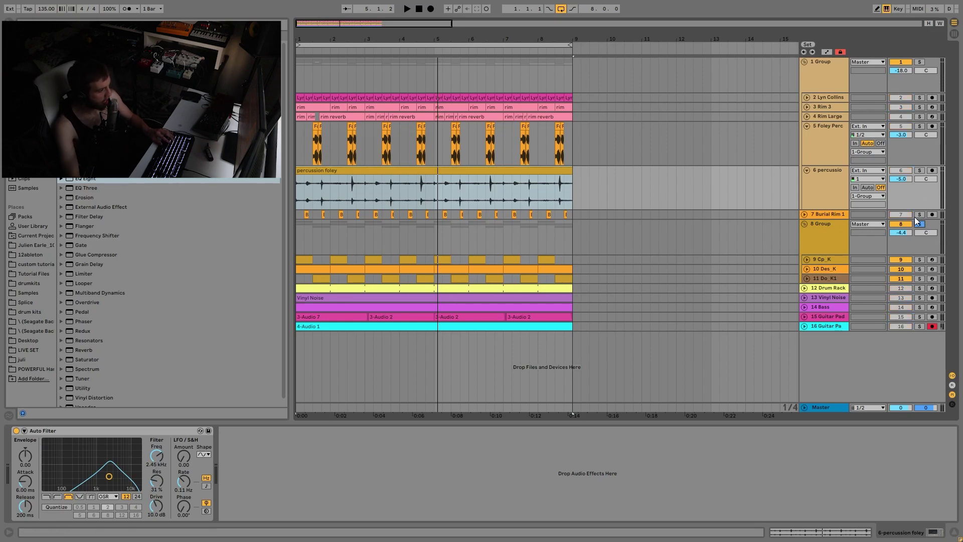
{"action": "key", "text": "space"}
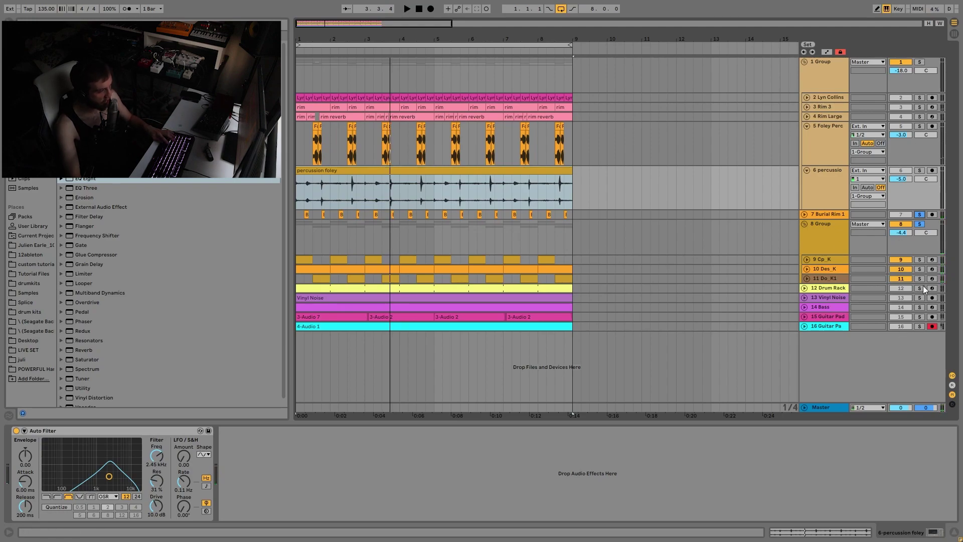
{"action": "key", "text": "space"}
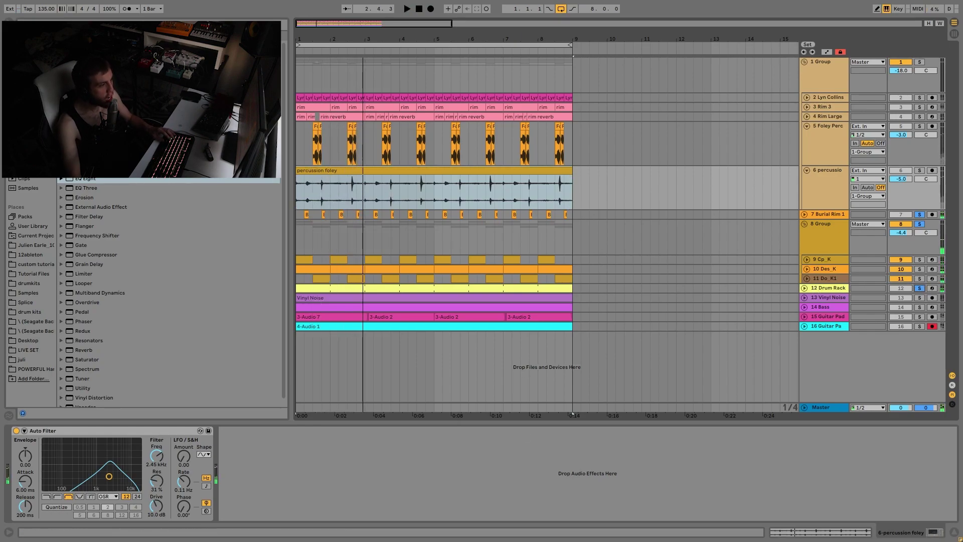
{"action": "left_click", "coordinate": [919, 61]}
{"action": "key", "text": "space"}
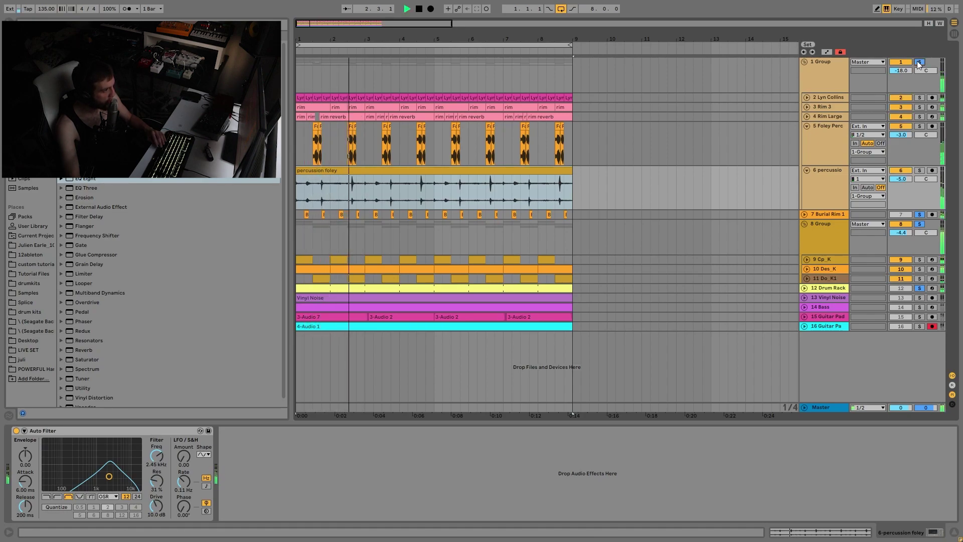
{"action": "key", "text": "space"}
{"action": "left_click", "coordinate": [920, 62]}
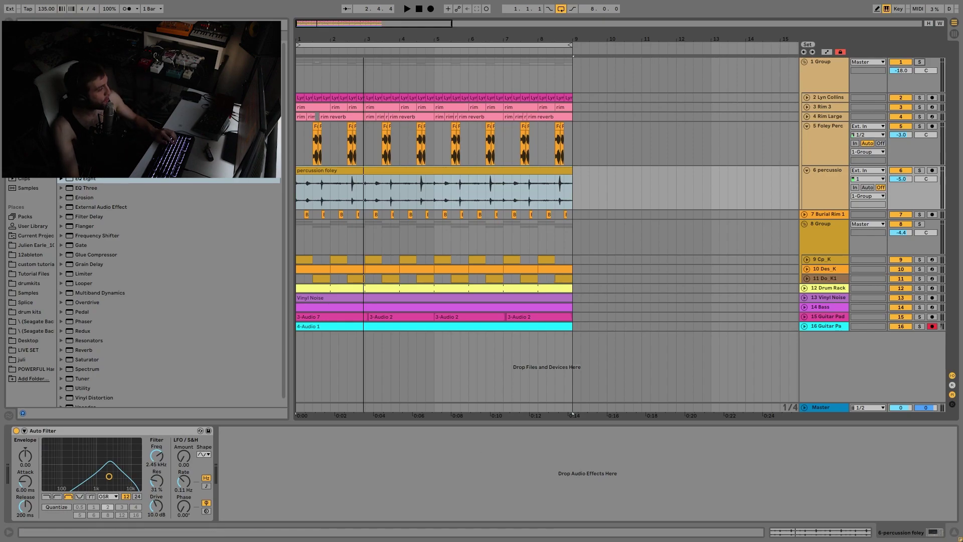
Solo and play the second group, and unfold its Cp_K, Des_K and Do_K1 tracks to show their clips
{"action": "left_click", "coordinate": [922, 224]}
{"action": "key", "text": "space"}
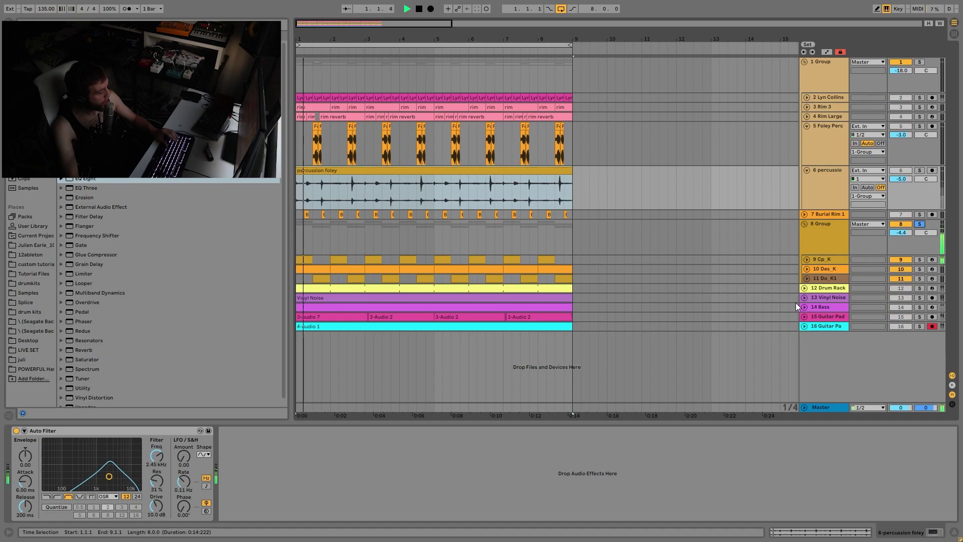
{"action": "left_click", "coordinate": [807, 278]}
{"action": "left_click", "coordinate": [807, 269]}
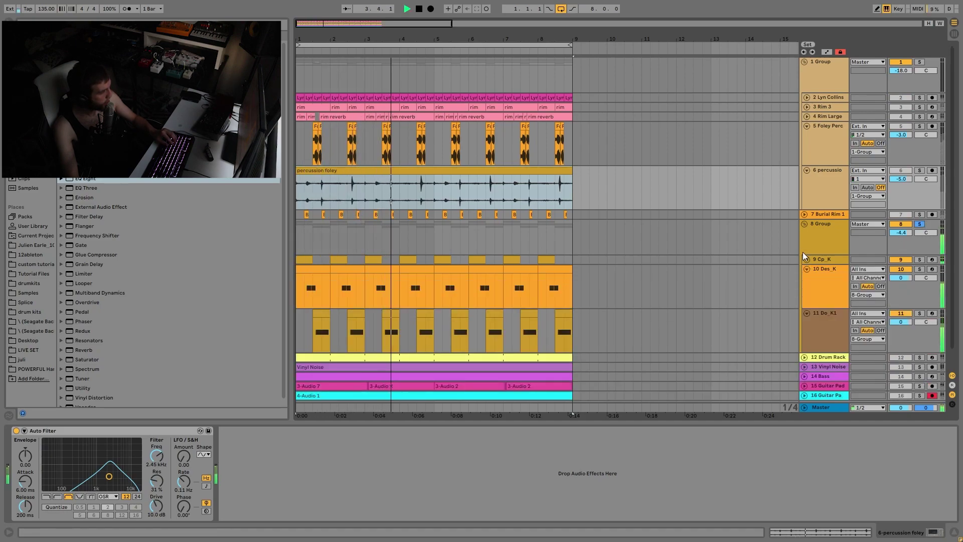
{"action": "left_click", "coordinate": [807, 259]}
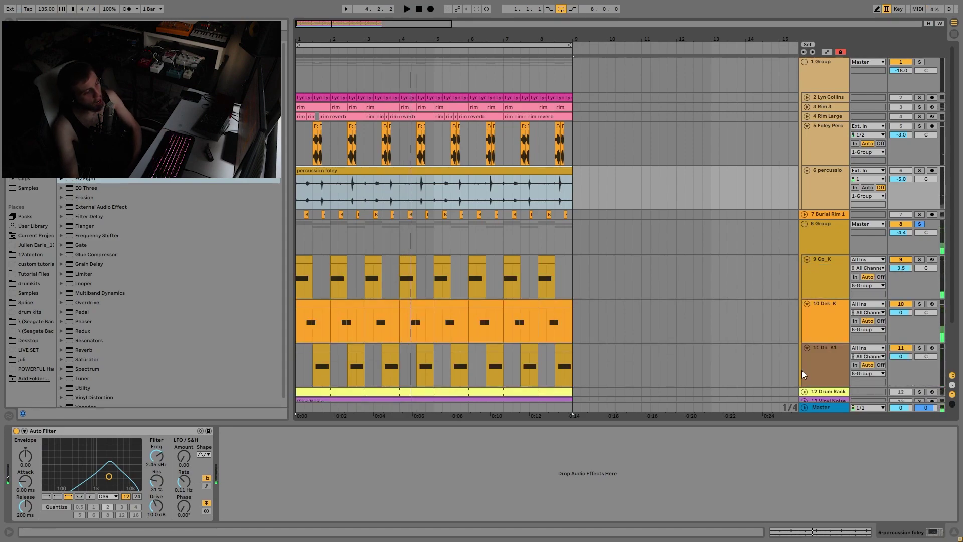
Display the Cp_K track's instrument and audition the track in solo
{"action": "left_click", "coordinate": [827, 262]}
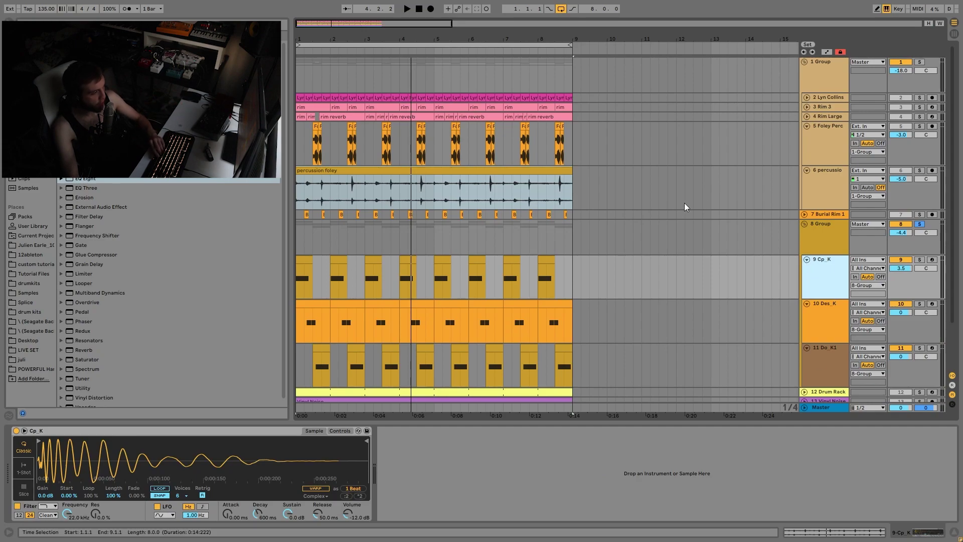
{"action": "left_click", "coordinate": [919, 259]}
{"action": "key", "text": "space"}
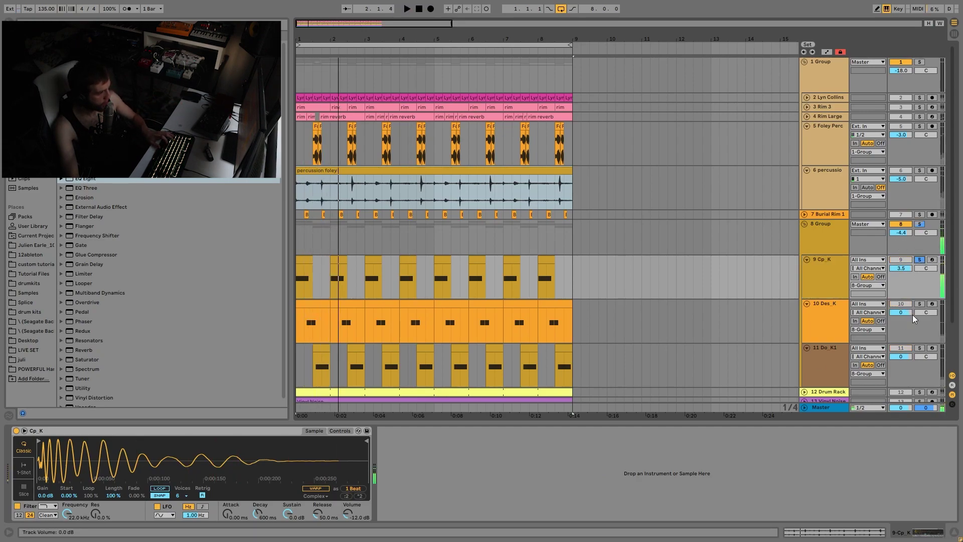
Solo the Des_K and Do_K1 tracks together in place of Cp_K and audition them
{"action": "left_click", "coordinate": [920, 348]}
{"action": "key", "text": "space"}
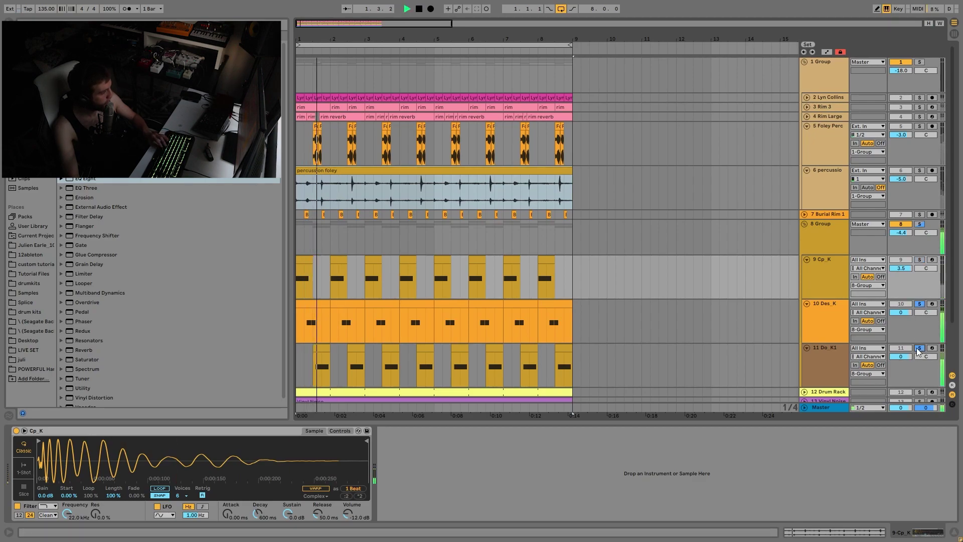
{"action": "key", "text": "space"}
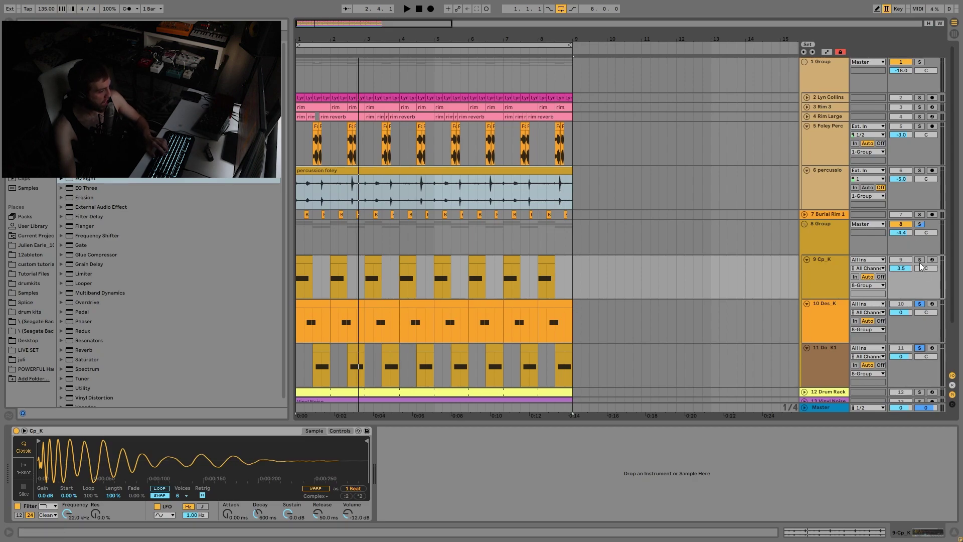
{"action": "key", "text": "space"}
{"action": "key", "text": "space"}
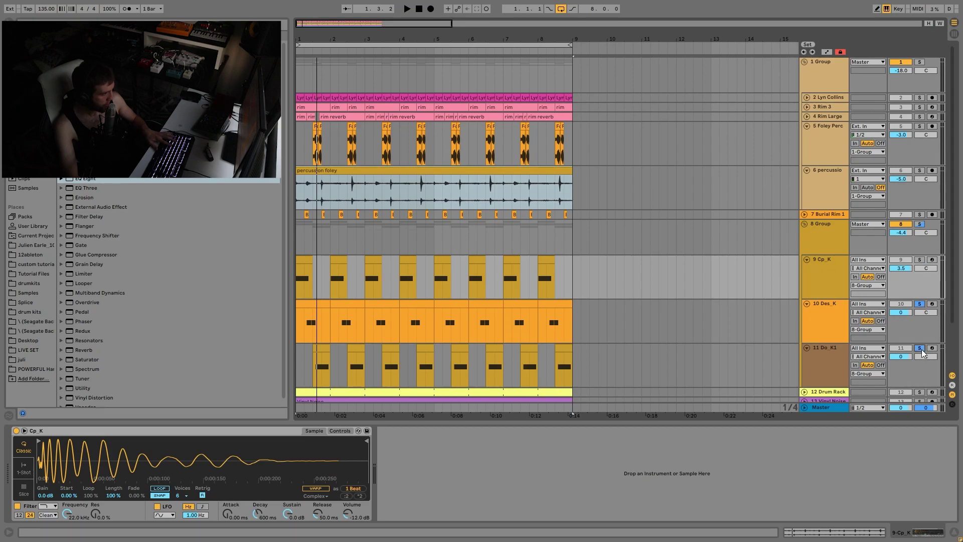
Inspect the instruments and Auto Filters on Des_K and Do_K1, and open Do_K1's second MIDI clip during playback
{"action": "left_click", "coordinate": [833, 316]}
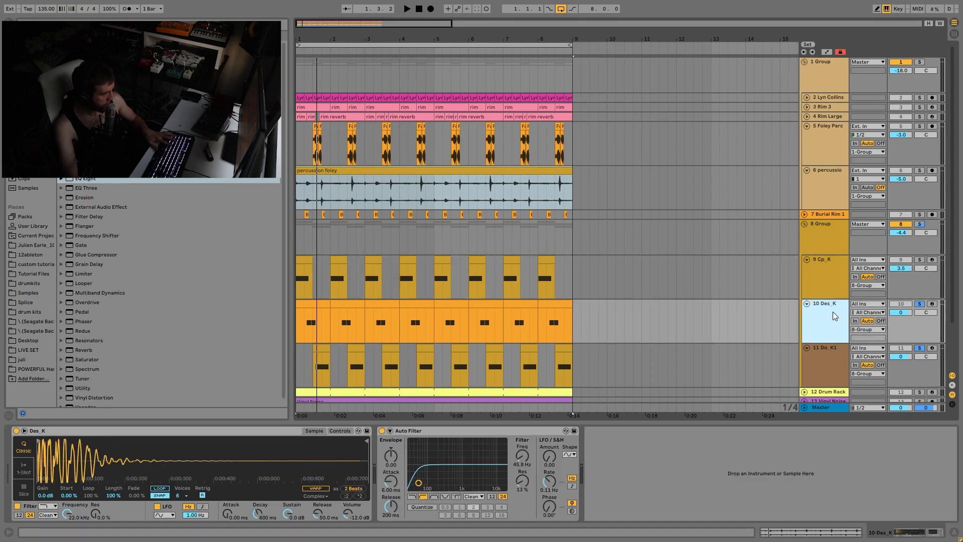
{"action": "left_click", "coordinate": [342, 431]}
{"action": "left_click", "coordinate": [831, 351]}
{"action": "key", "text": "space"}
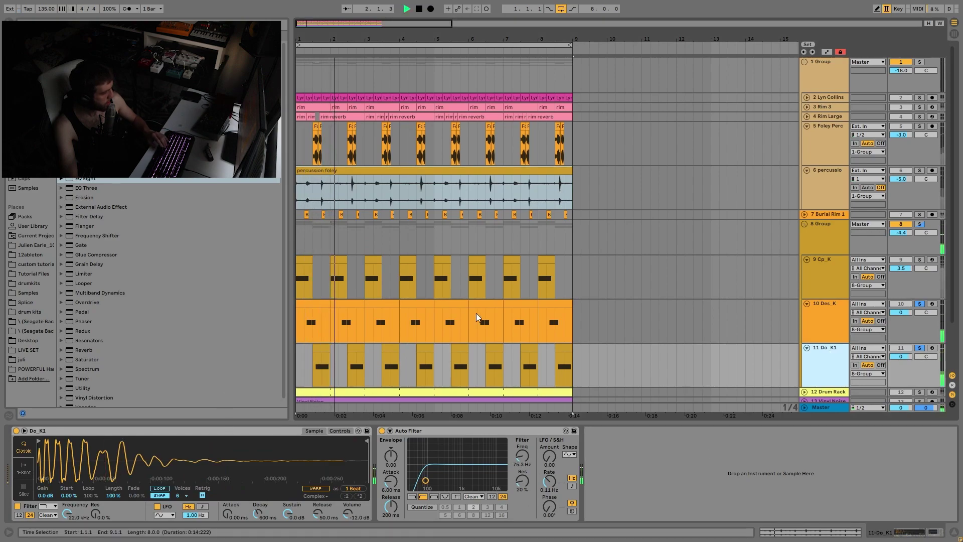
{"action": "double_click", "coordinate": [356, 366]}
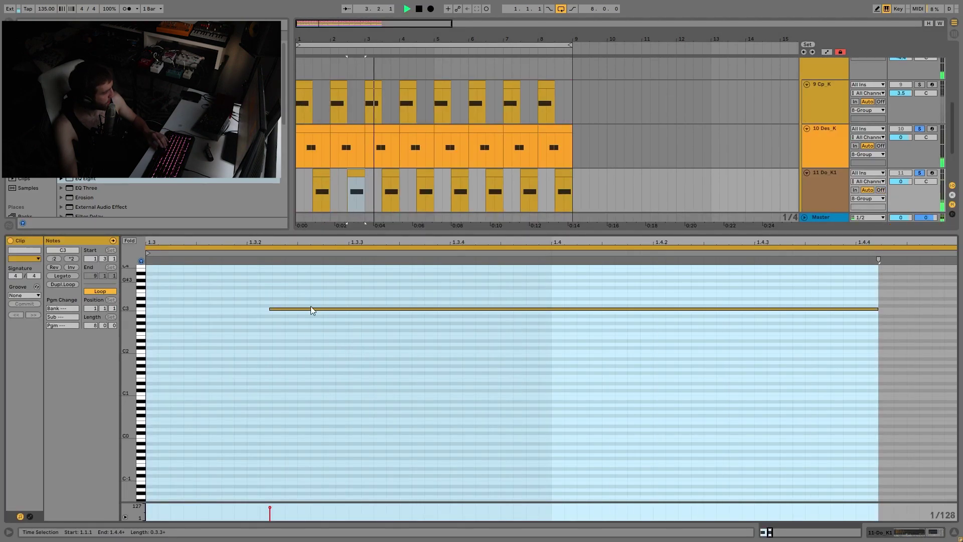
Open Des_K's fifth MIDI clip and inspect the devices on Do_K1, Des_K and Cp_K while stopping and restarting playback
{"action": "left_click", "coordinate": [453, 132]}
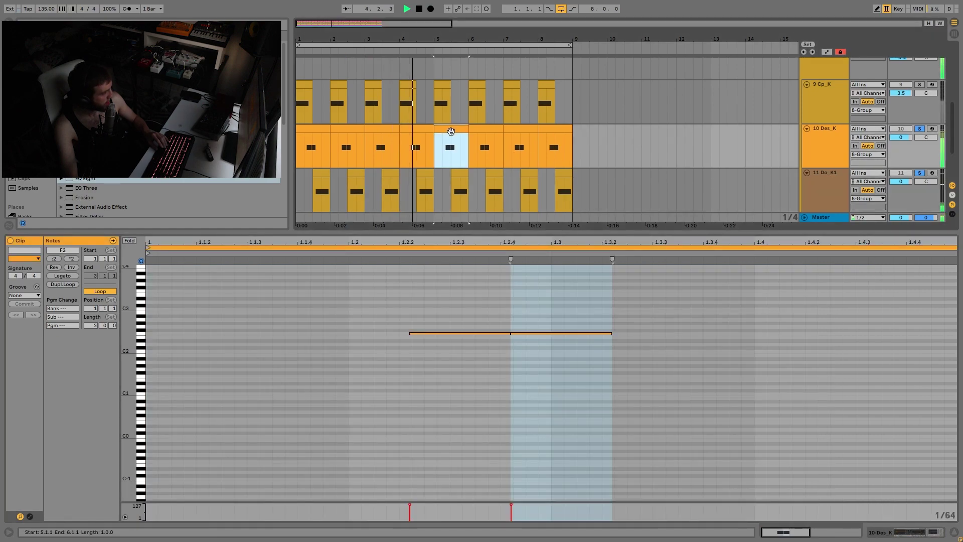
{"action": "left_click", "coordinate": [845, 190]}
{"action": "left_click", "coordinate": [845, 191]}
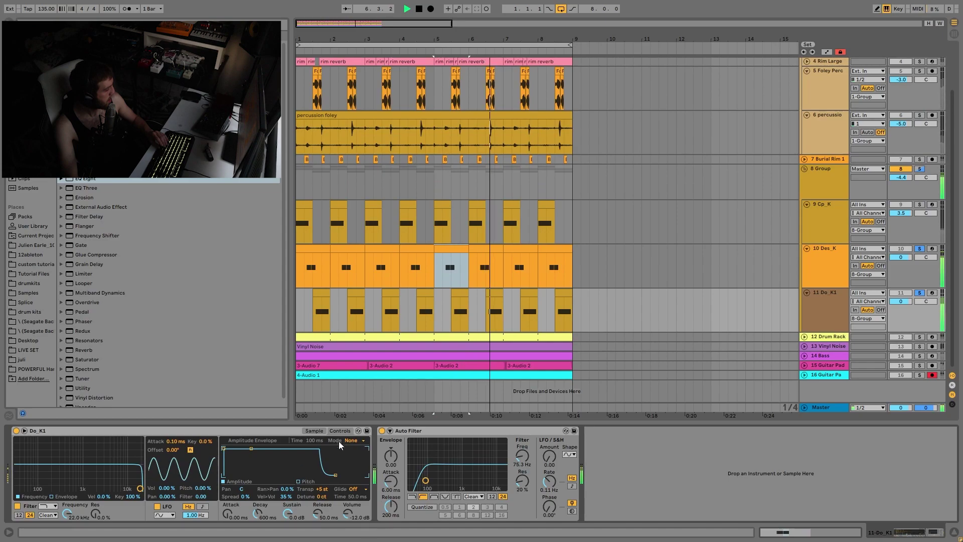
{"action": "key", "text": "space"}
{"action": "left_click", "coordinate": [820, 271]}
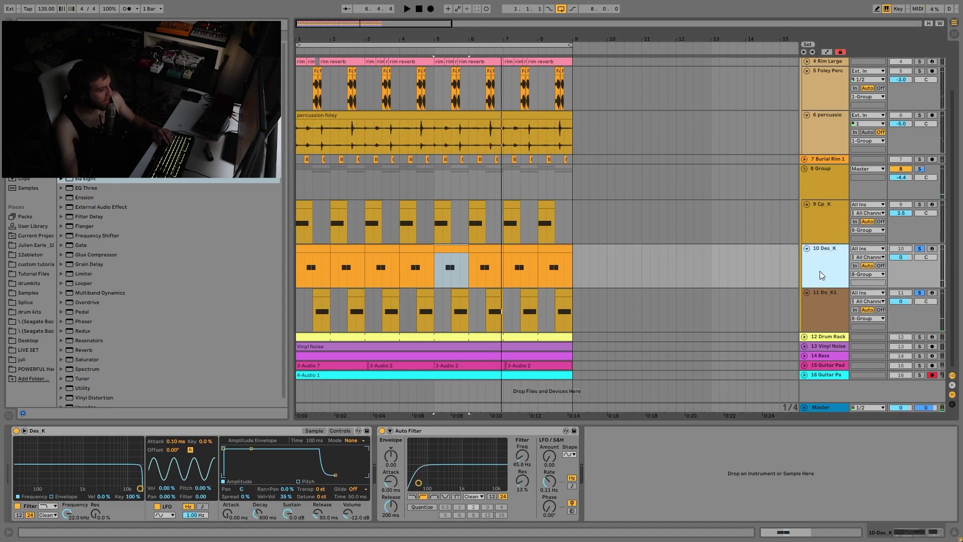
{"action": "left_click", "coordinate": [828, 230]}
{"action": "key", "text": "space"}
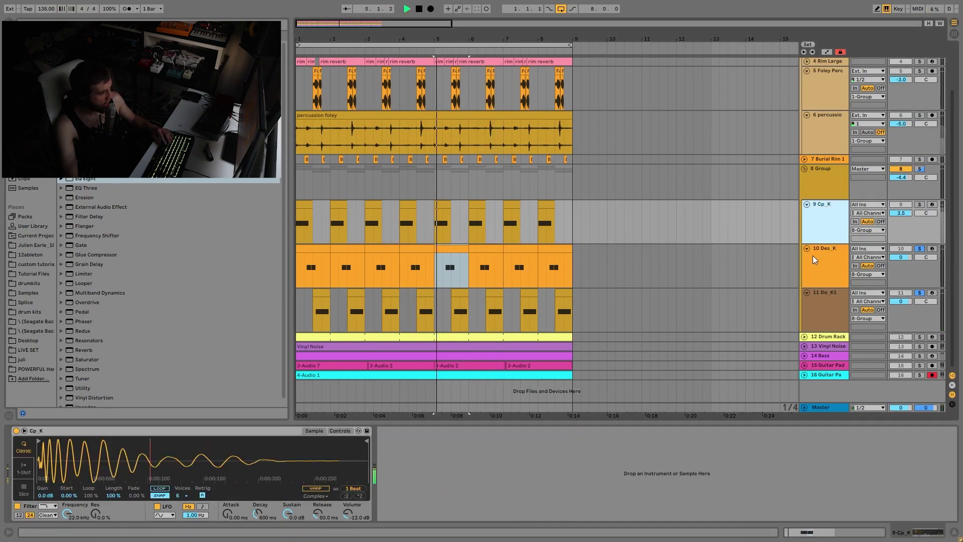
Solo the whole 8 Group in place of its individual tracks, audition it, and select the first Cp_K clip
{"action": "left_click", "coordinate": [920, 171]}
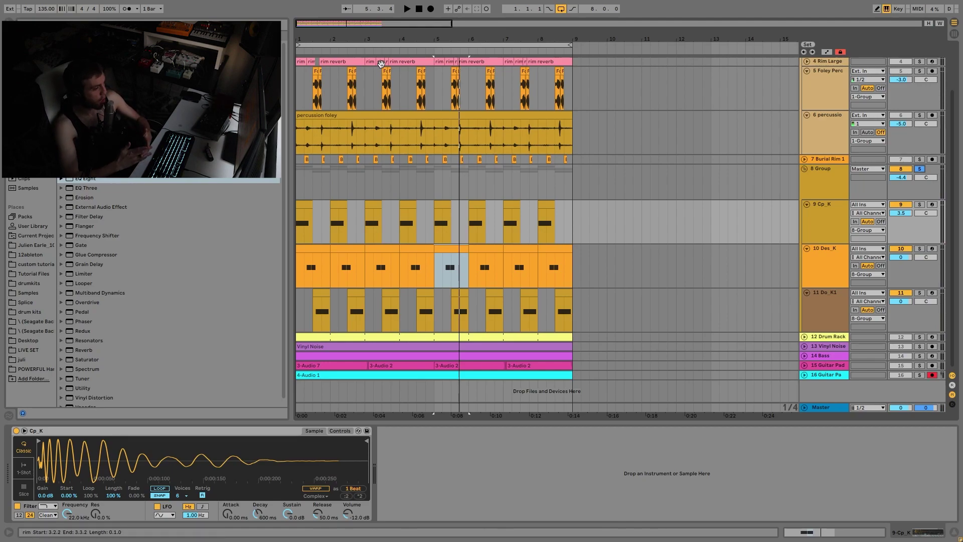
{"action": "key", "text": "space"}
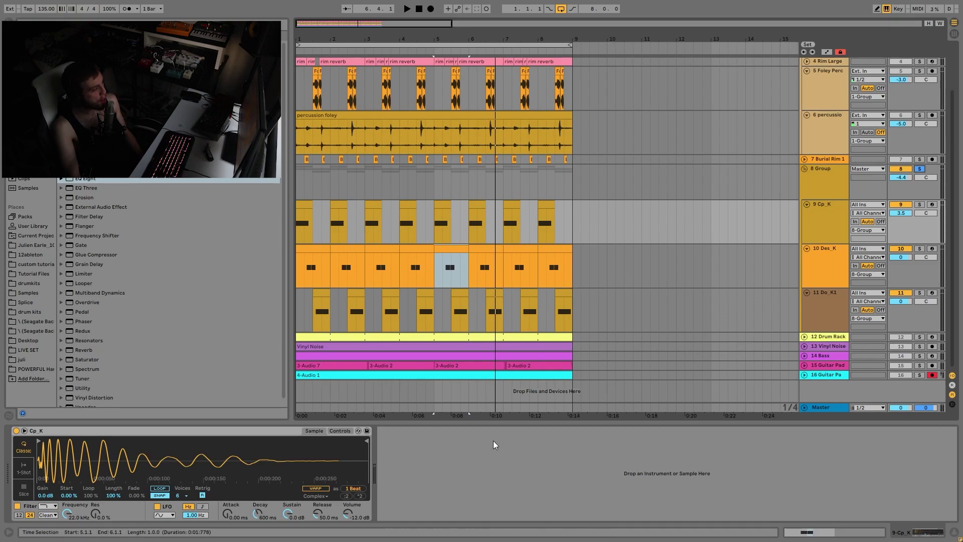
{"action": "left_click", "coordinate": [300, 205]}
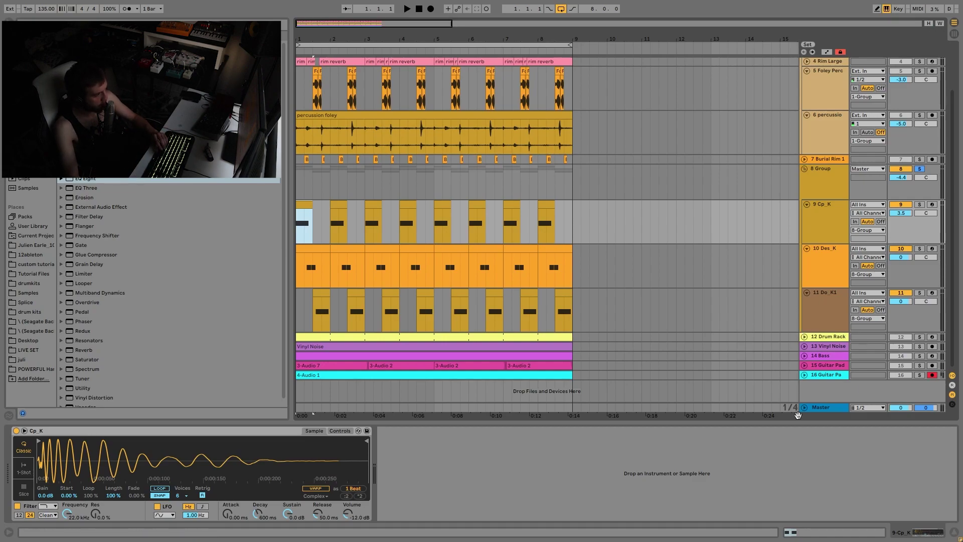
Compare the device chains of the Cp_K, Des_K and Do_K1 tracks, and play the soloed group from the start
{"action": "left_click", "coordinate": [842, 247]}
{"action": "key", "text": "Up"}
{"action": "key", "text": "Down"}
{"action": "key", "text": "Down"}
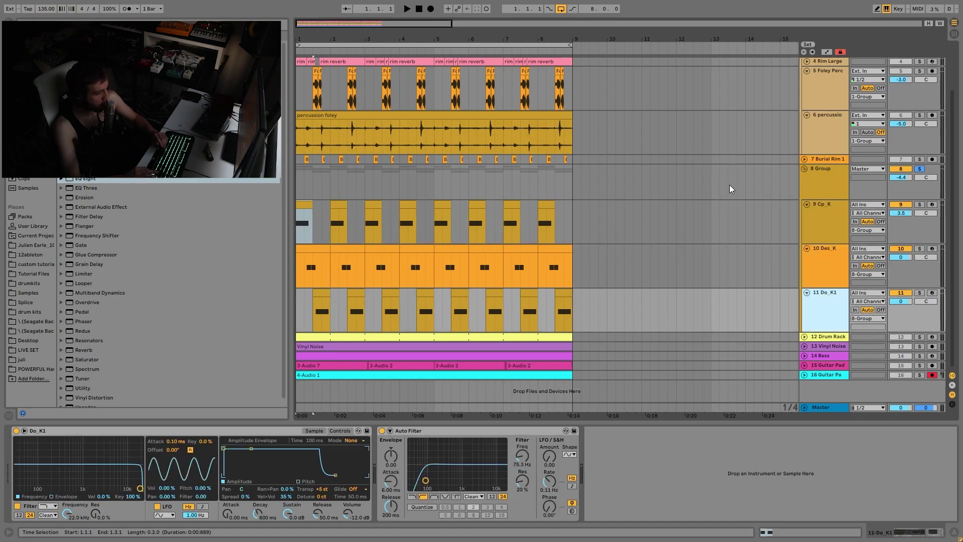
{"action": "key", "text": "Up"}
{"action": "key", "text": "Up"}
{"action": "key", "text": "Down"}
{"action": "key", "text": "Down"}
{"action": "key", "text": "Up"}
{"action": "key", "text": "space"}
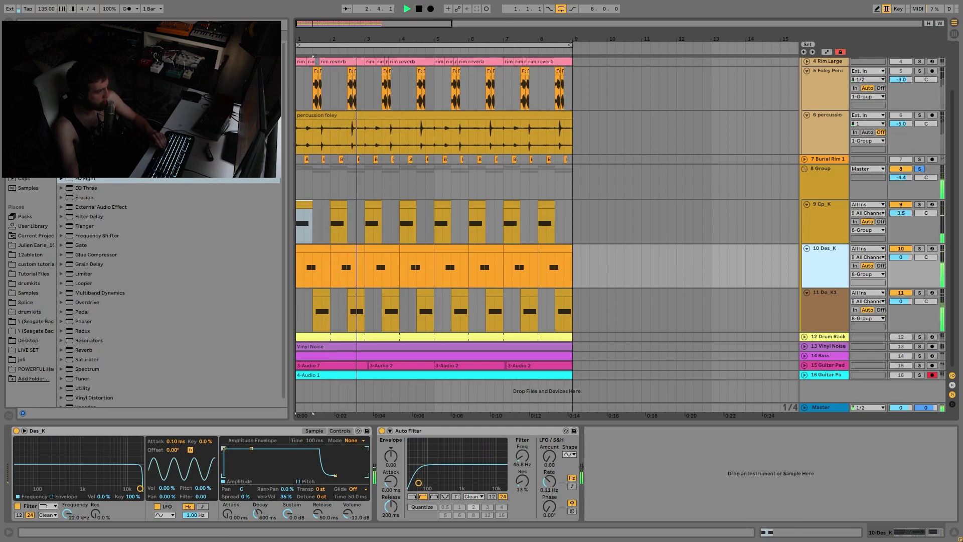
Examine the device chains of 8 Group, its three member tracks and the neighbouring Burial Rim 1 track
{"action": "left_click", "coordinate": [817, 181]}
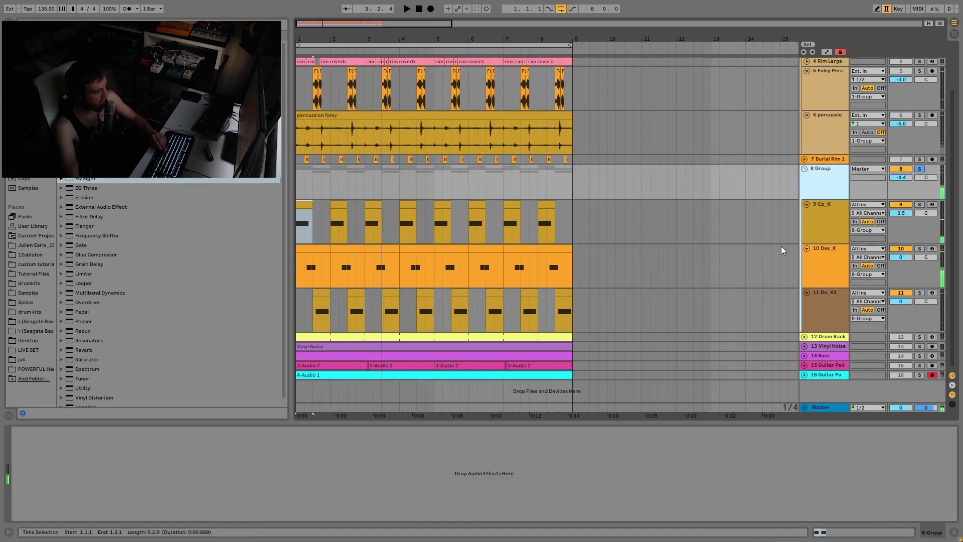
{"action": "left_click", "coordinate": [858, 239]}
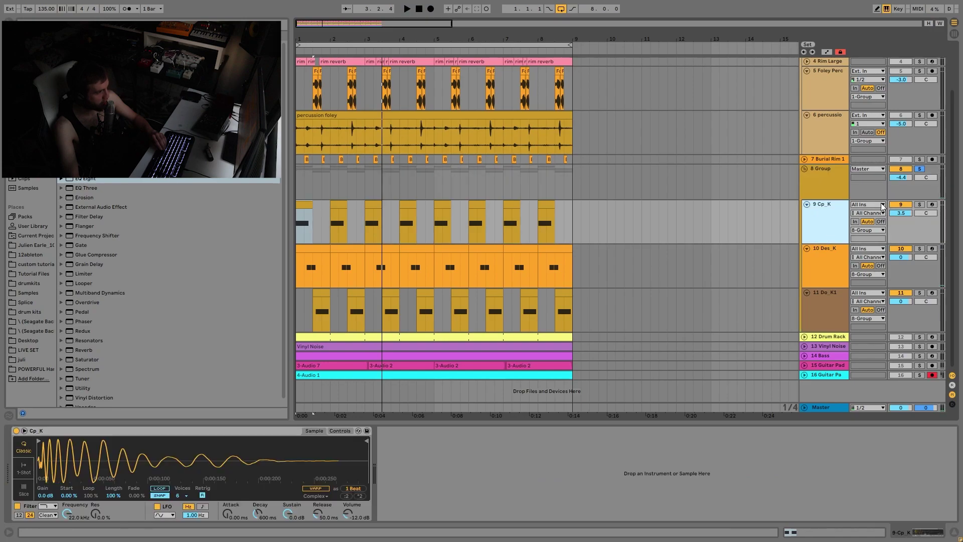
{"action": "key", "text": "Down"}
{"action": "key", "text": "Down"}
{"action": "key", "text": "Up"}
{"action": "key", "text": "Up"}
{"action": "key", "text": "Up"}
{"action": "key", "text": "Up"}
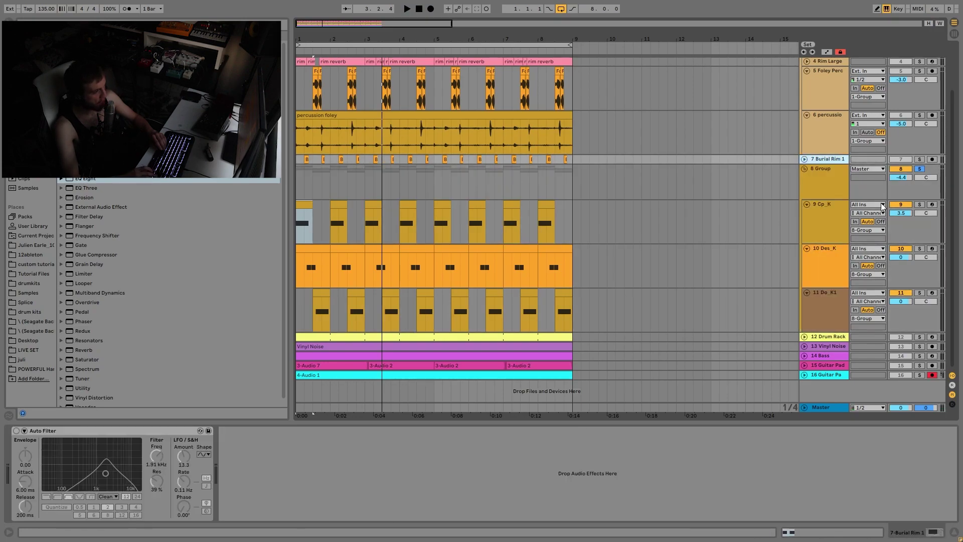
{"action": "key", "text": "Down"}
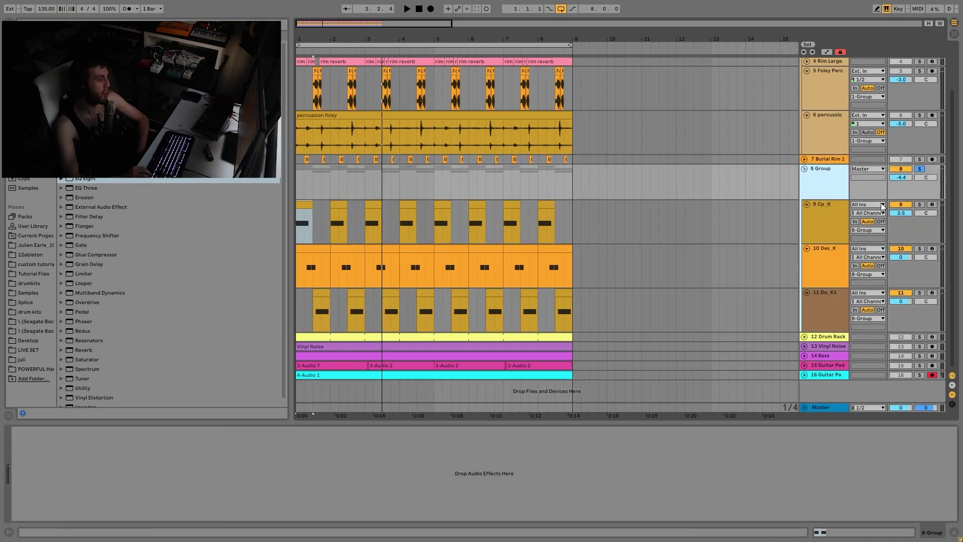
Turn off the solo on 8 Group, set its volume to -3.6 dB and play the full mix
{"action": "key", "text": "space"}
{"action": "left_click", "coordinate": [920, 170]}
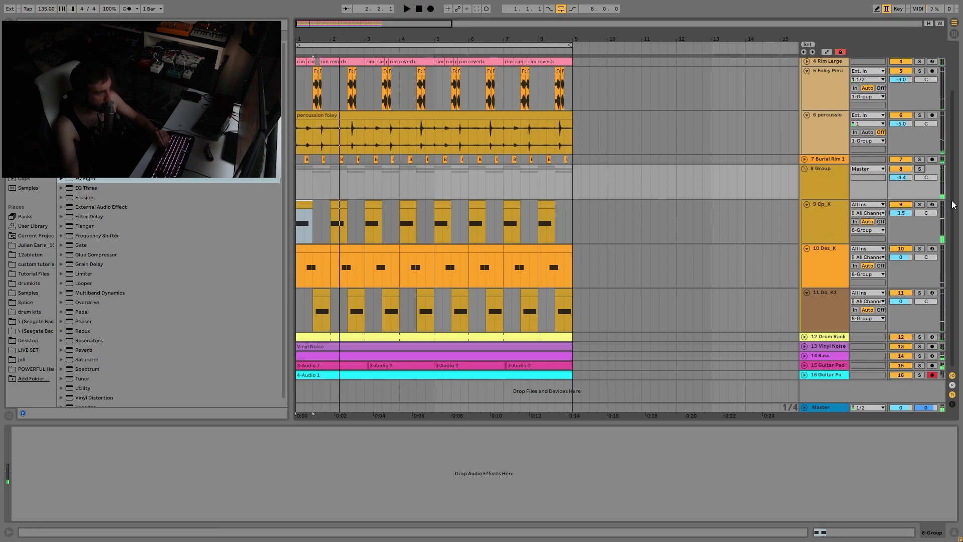
{"action": "left_click_drag", "start_coordinate": [905, 179], "coordinate": [904, 175]}
{"action": "key", "text": "space"}
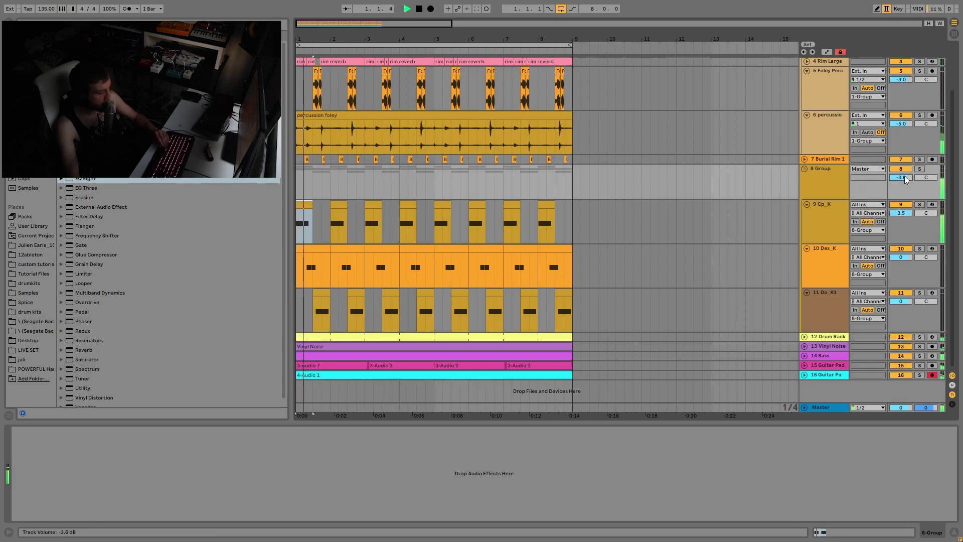
Unfold the Burial Rim 1 track and solo it together with 8 Group to audition both
{"action": "left_click", "coordinate": [918, 159]}
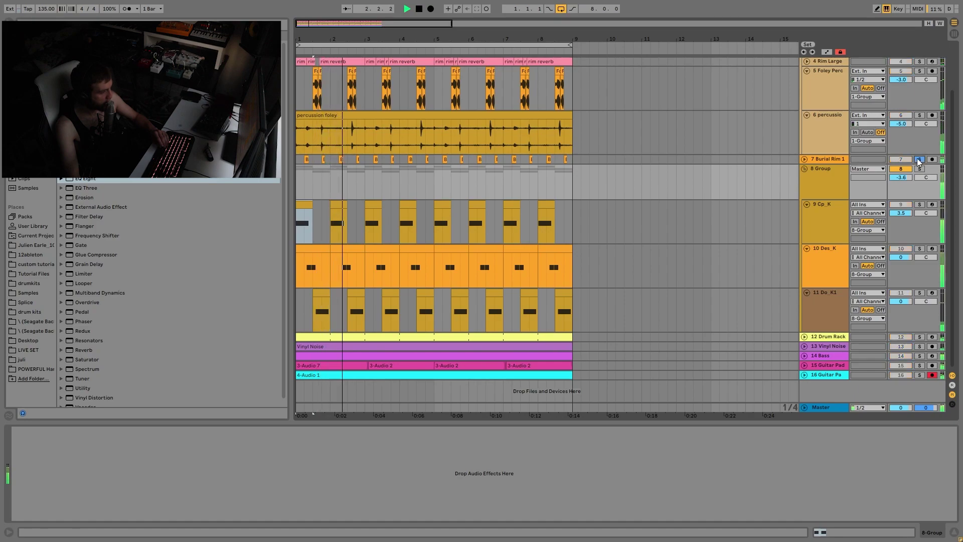
{"action": "left_click", "coordinate": [845, 160]}
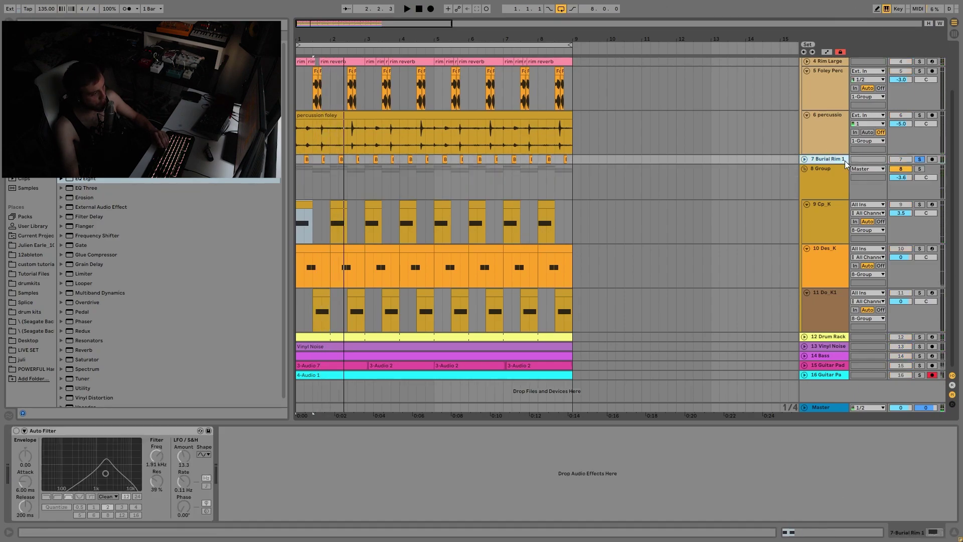
{"action": "left_click", "coordinate": [804, 159]}
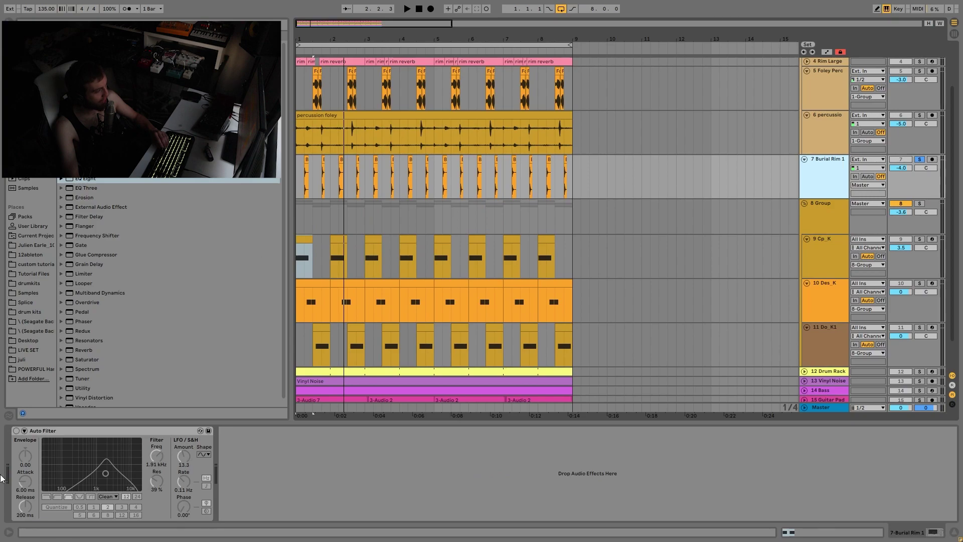
{"action": "left_click", "coordinate": [919, 203]}
{"action": "key", "text": "space"}
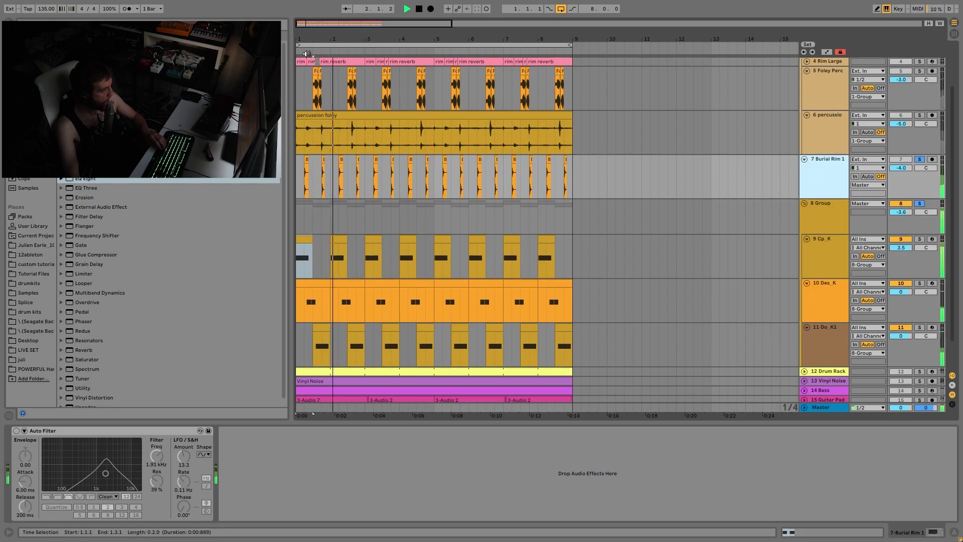
{"action": "key", "text": "space"}
Replay the opening bars of the soloed Burial Rim 1 track and 8 Group to check how their hits line up
{"action": "left_click_drag", "start_coordinate": [300, 40], "coordinate": [520, 8]}
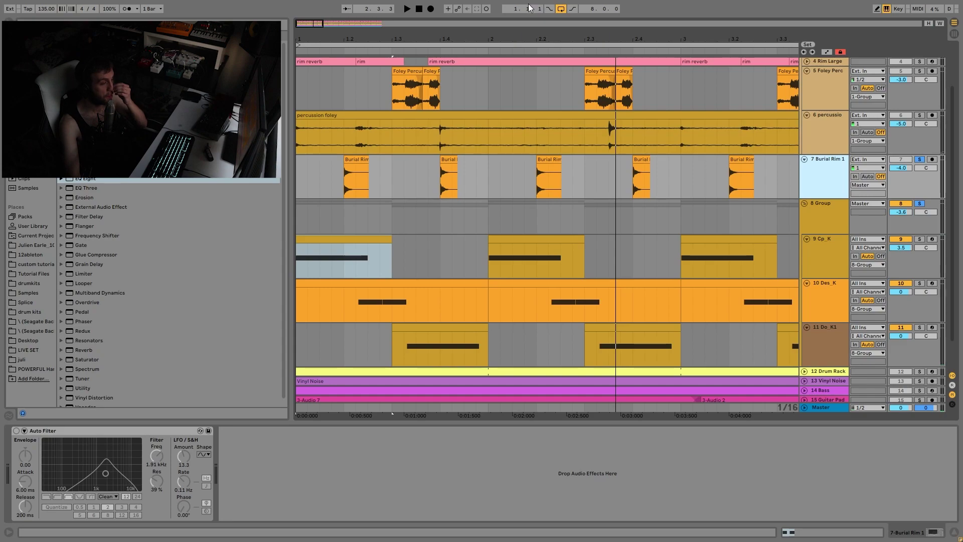
{"action": "key", "text": "space"}
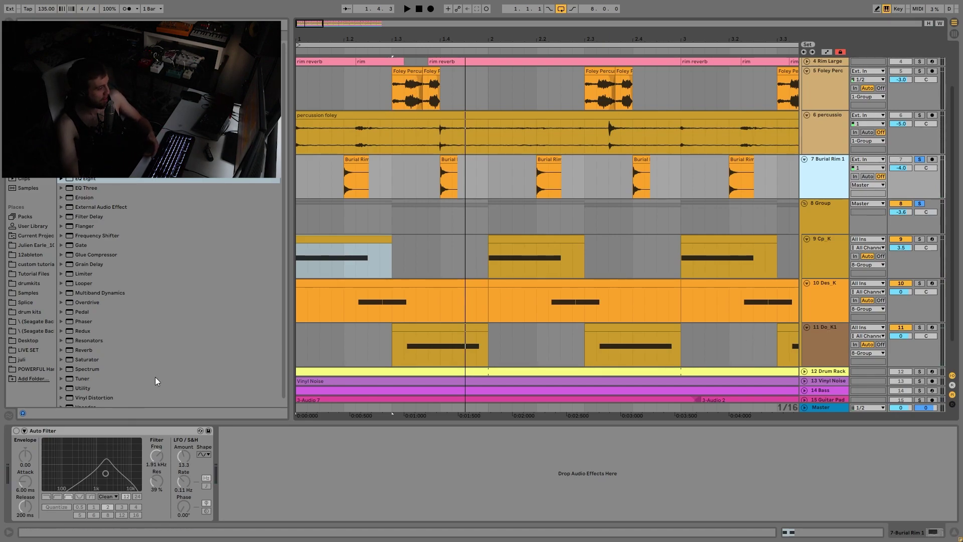
{"action": "key", "text": "space"}
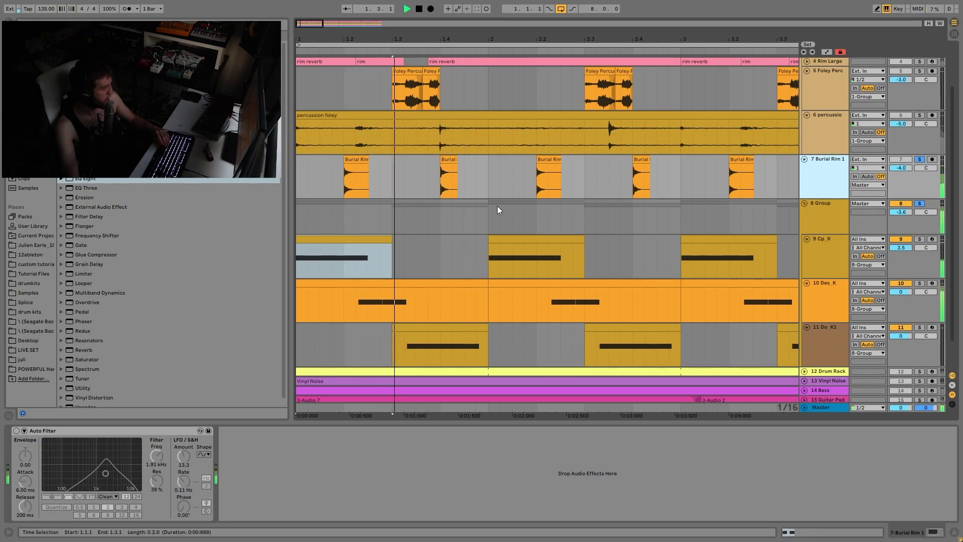
{"action": "key", "text": "space"}
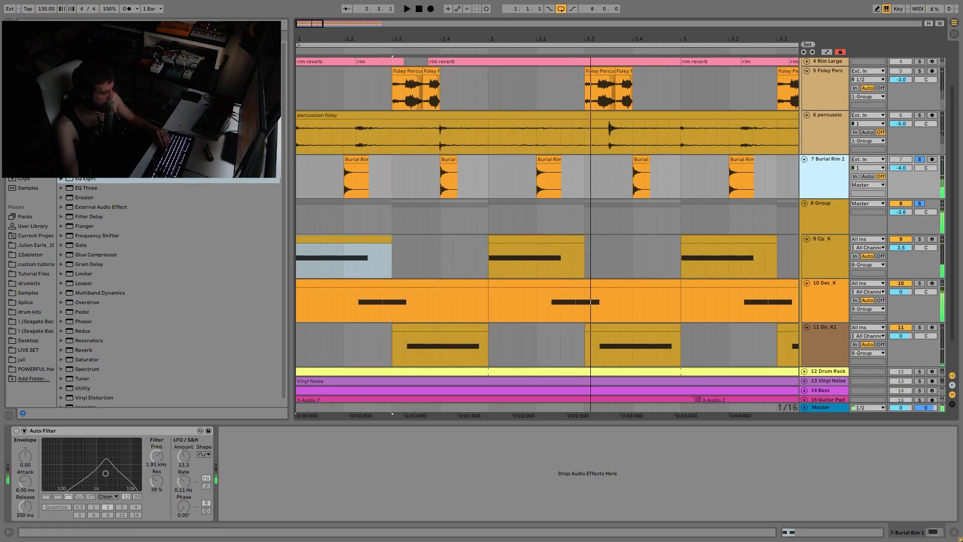
{"action": "key", "text": "space"}
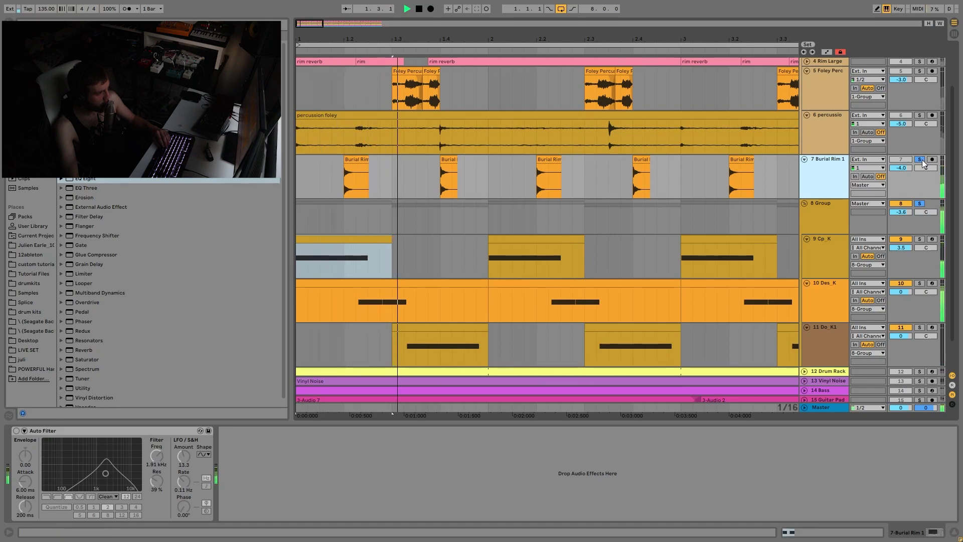
{"action": "key", "text": "space"}
Clear the solos on Burial Rim 1 and 8 Group and audition the full arrangement with Burial Rim 1 selected
{"action": "left_click", "coordinate": [920, 159]}
{"action": "key", "text": "space"}
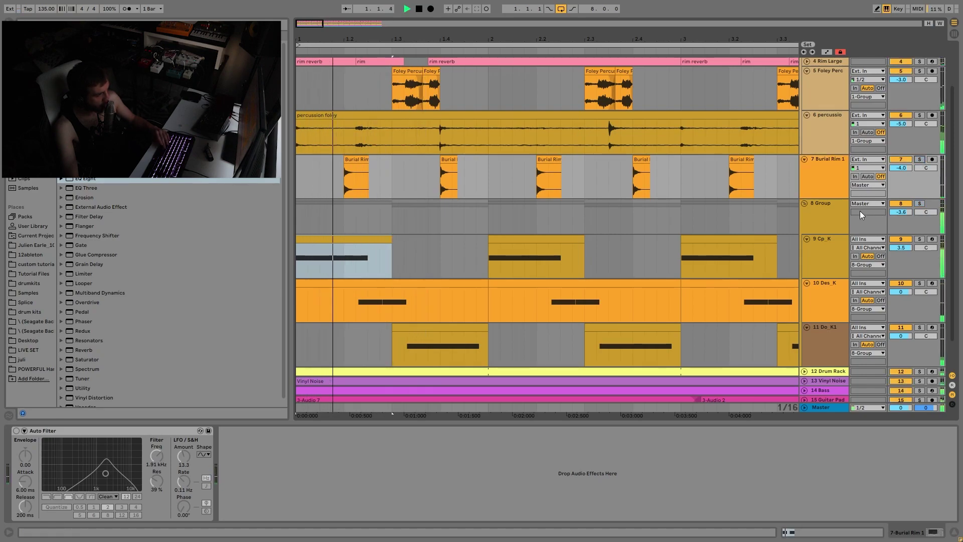
{"action": "left_click", "coordinate": [824, 173]}
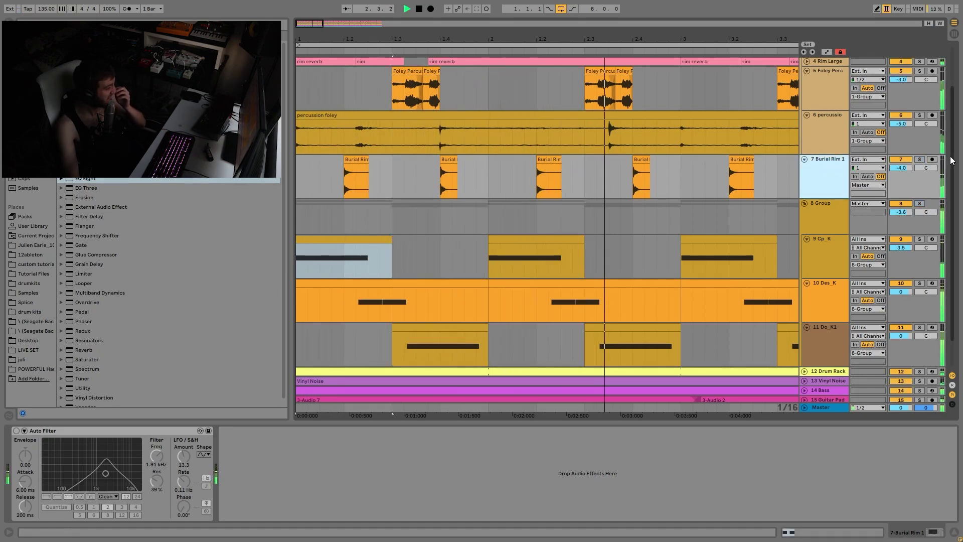
{"action": "key", "text": "space"}
Solo the Burial Rim 1 track and delete its Auto Filter
{"action": "left_click", "coordinate": [920, 159]}
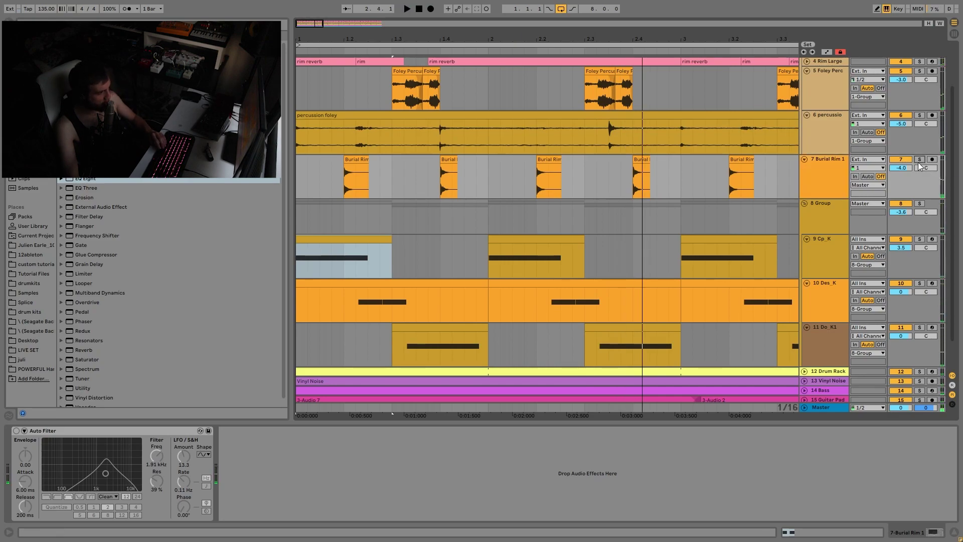
{"action": "left_click", "coordinate": [97, 428]}
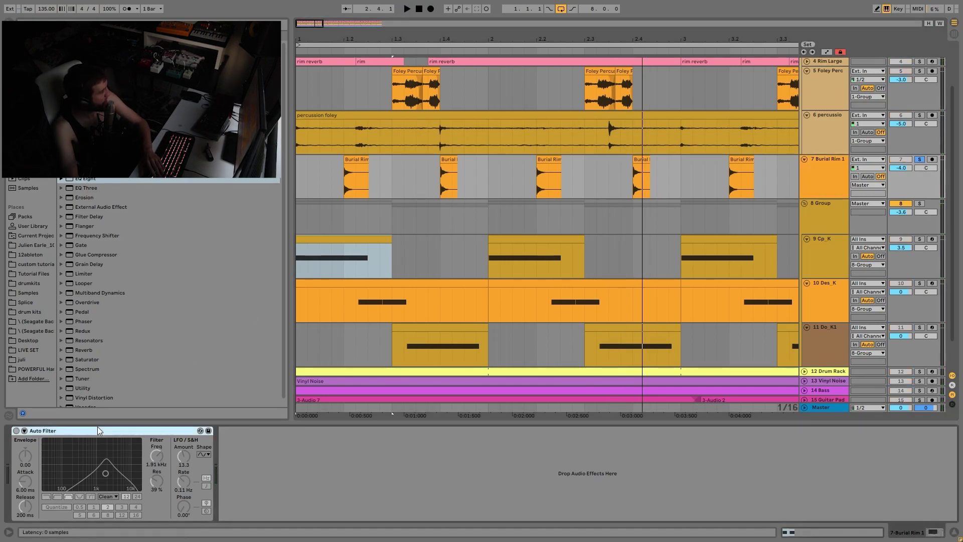
{"action": "key", "text": "Delete"}
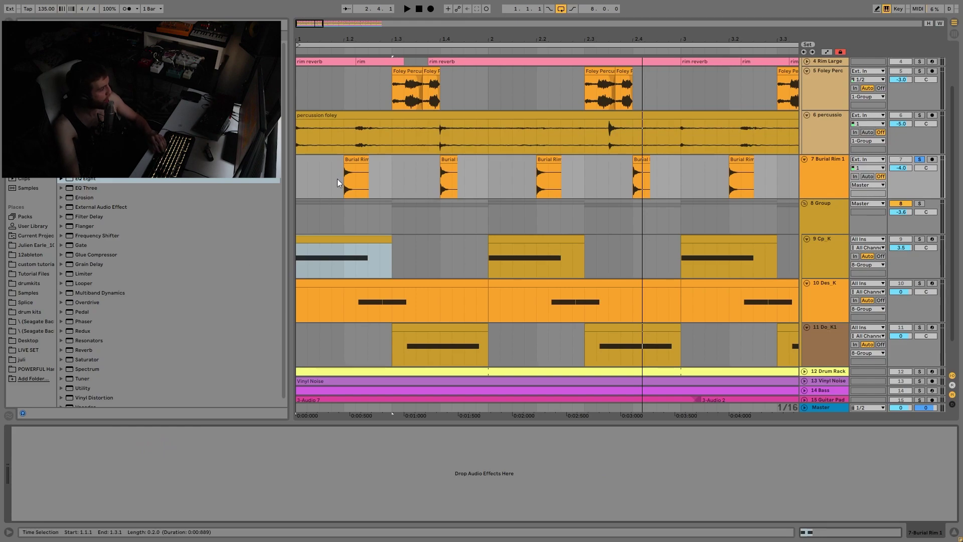
Insert two new audio tracks directly below Burial Rim 1, starting from its first clip
{"action": "left_click", "coordinate": [345, 161]}
{"action": "key", "text": "ctrl+t"}
{"action": "key", "text": "ctrl+t"}
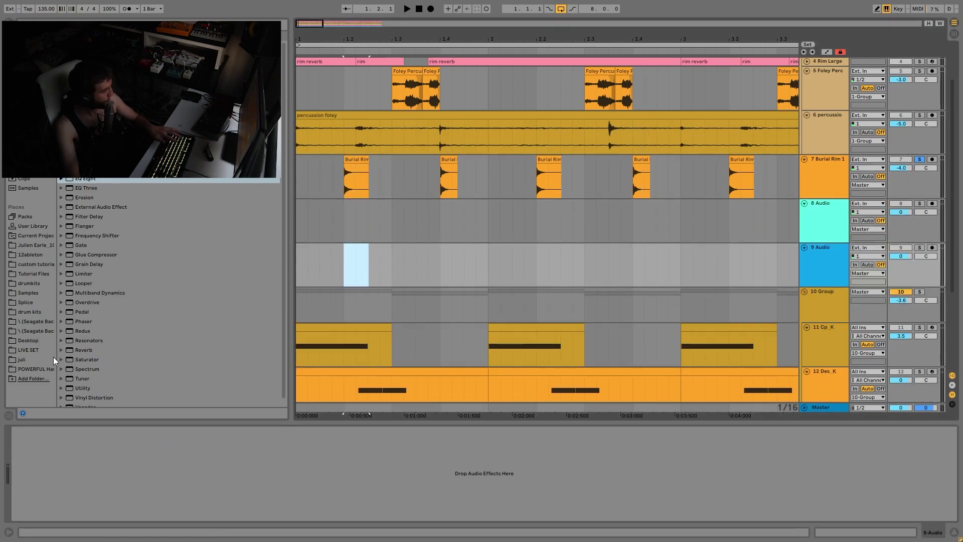
Search the Tutorial Files folder and place a Snare sample at 1.2 on the second new audio track
{"action": "left_click", "coordinate": [25, 278]}
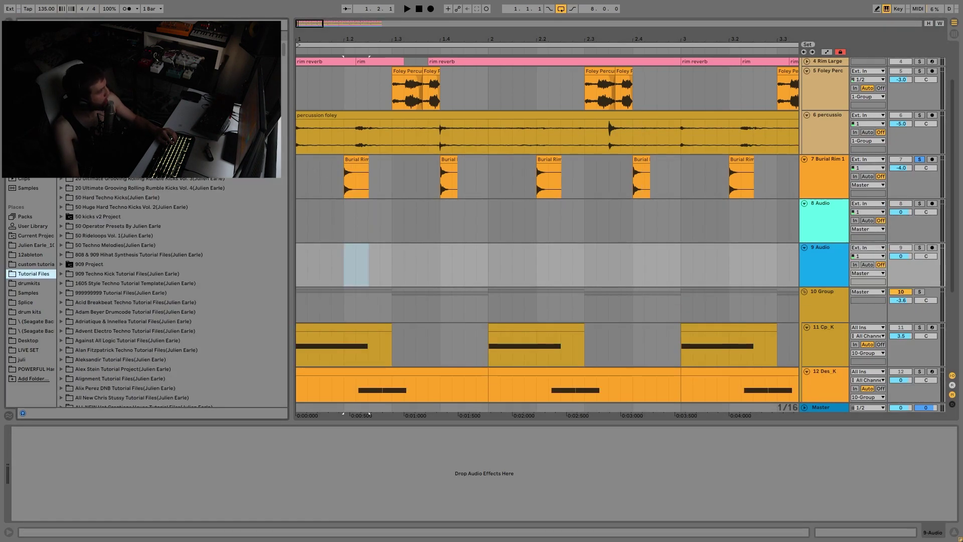
{"action": "key", "text": "ctrl+f"}
{"action": "type", "text": "p"}
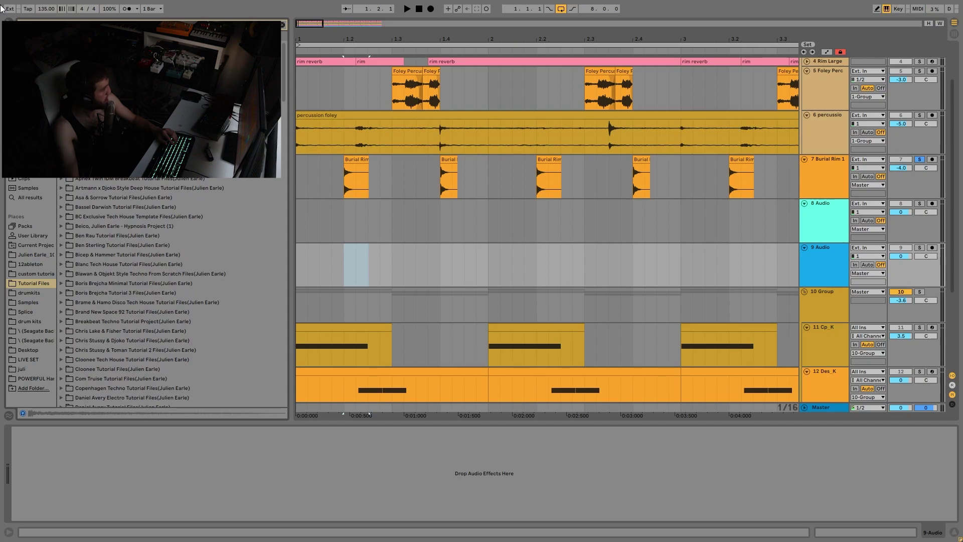
{"action": "left_click_drag", "start_coordinate": [103, 146], "coordinate": [350, 266]}
Search the Tutorial Files folder for "clap" and place the Rimshot sample at 1.2 on the first new audio track
{"action": "key", "text": "ctrl+f"}
{"action": "type", "text": "clap"}
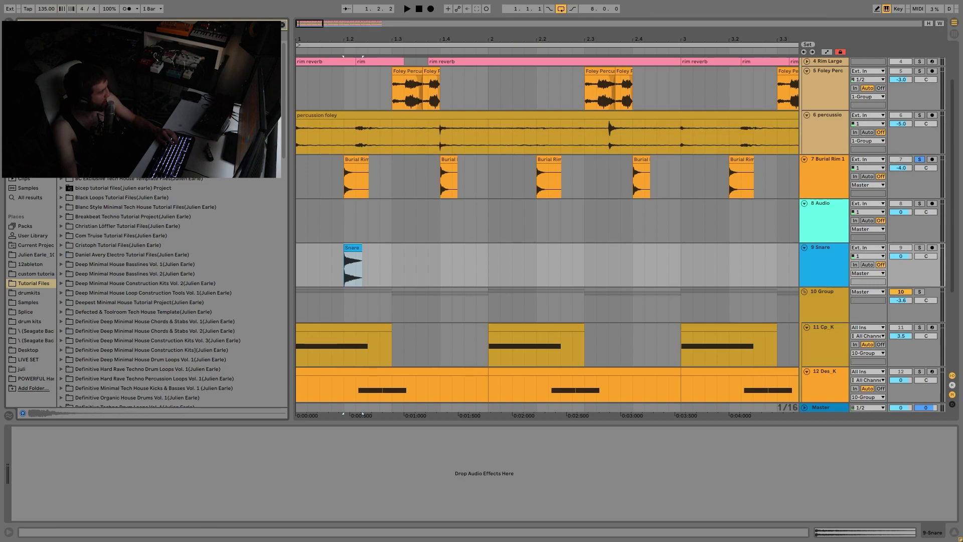
{"action": "left_click_drag", "start_coordinate": [103, 146], "coordinate": [346, 211]}
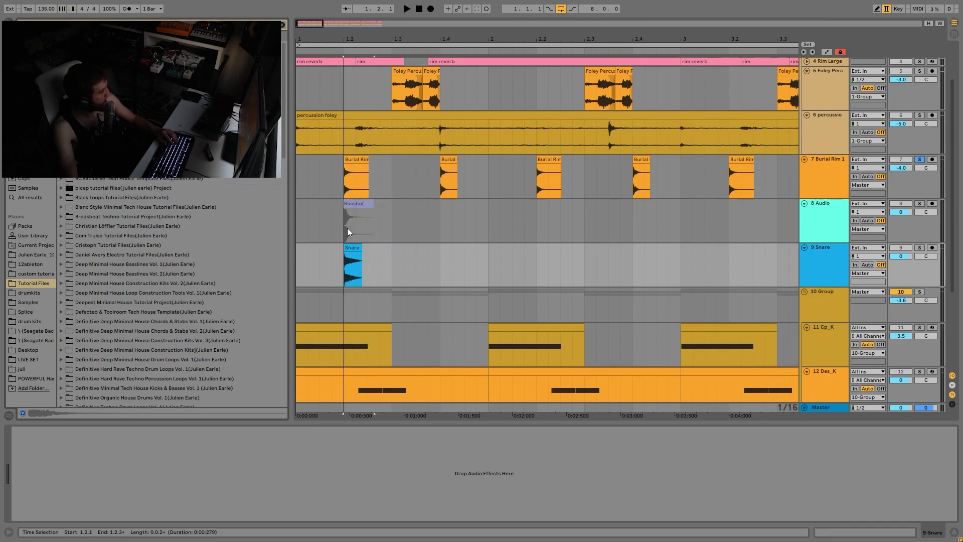
{"action": "left_click", "coordinate": [359, 223]}
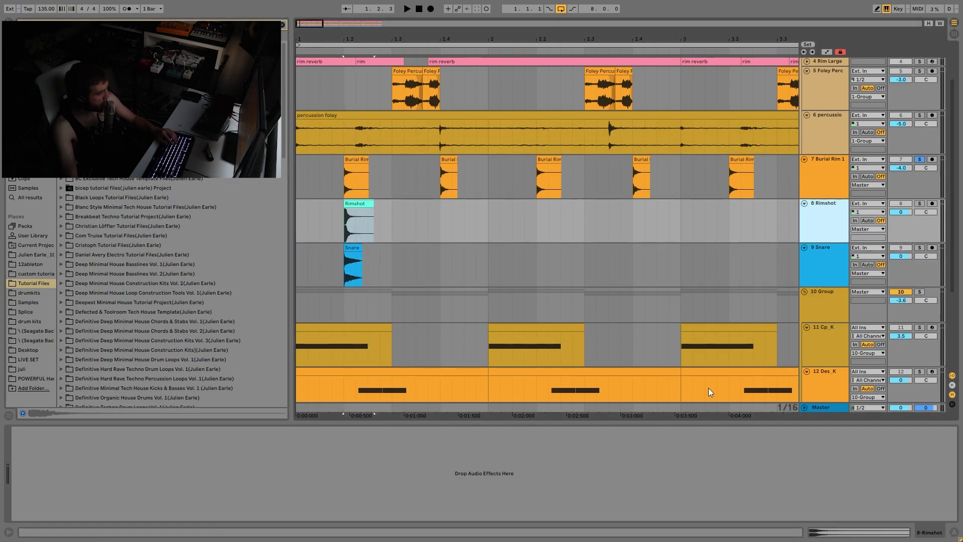
Solo the Rimshot track, add an EQ Three to it and switch off the high band
{"action": "left_click", "coordinate": [920, 203]}
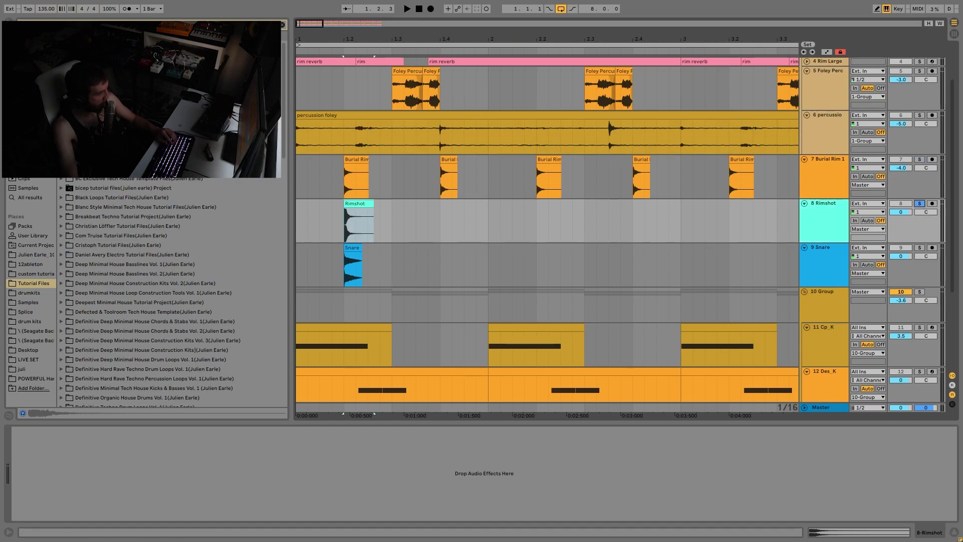
{"action": "left_click", "coordinate": [284, 25]}
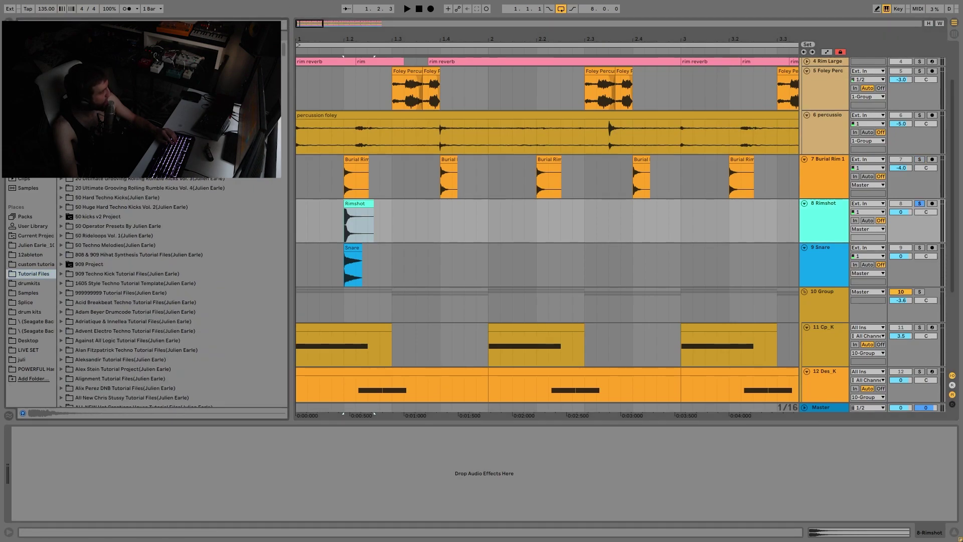
{"action": "left_click", "coordinate": [31, 140]}
{"action": "double_click", "coordinate": [97, 187]}
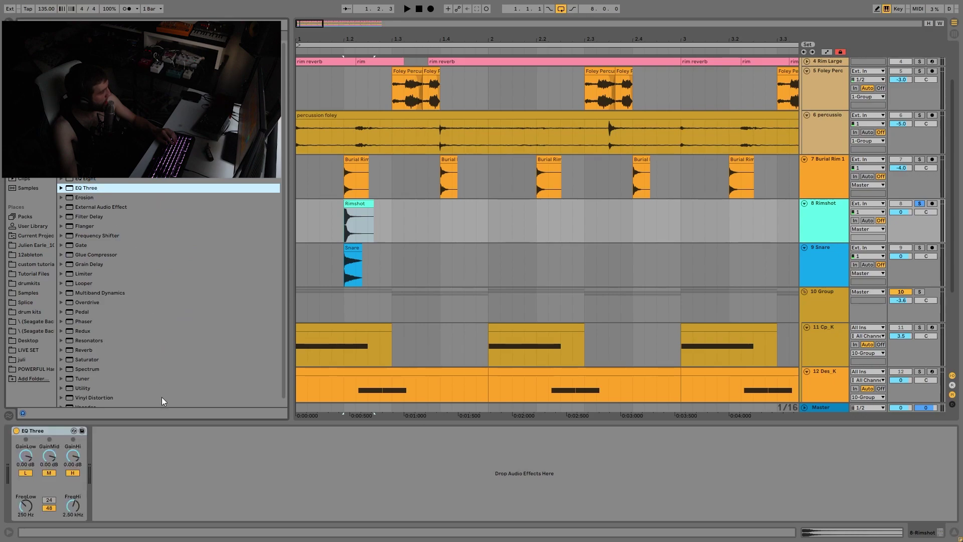
{"action": "left_click", "coordinate": [73, 473]}
{"action": "key", "text": "space"}
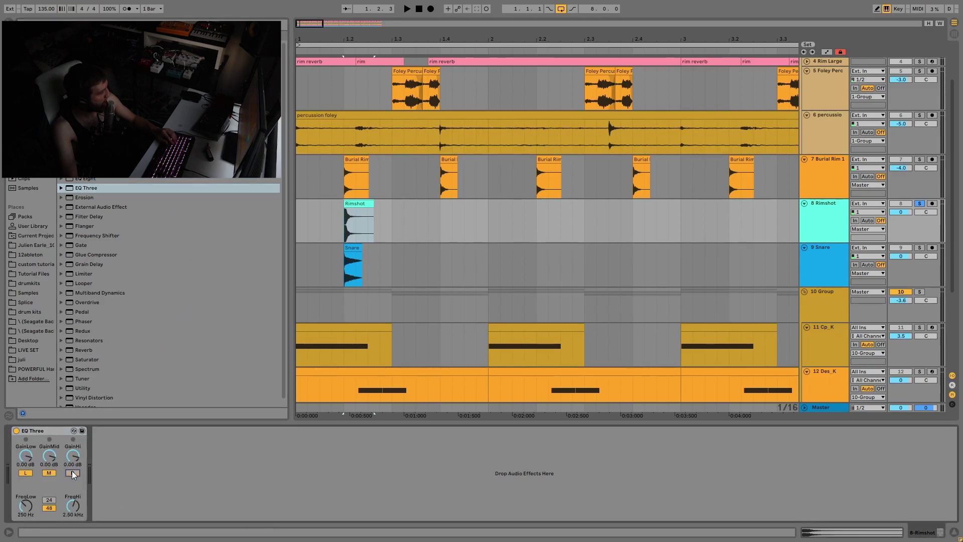
Set the Rimshot track's volume to -5.6 dB and trim its clip to end at about 1.2.3, auditioning the result
{"action": "left_click", "coordinate": [910, 216]}
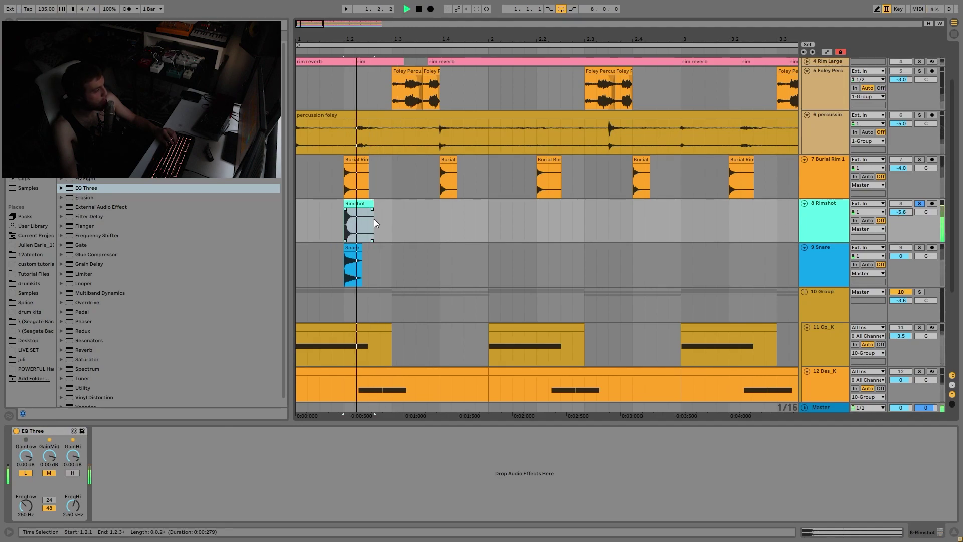
{"action": "left_click_drag", "start_coordinate": [361, 221], "coordinate": [399, 222]}
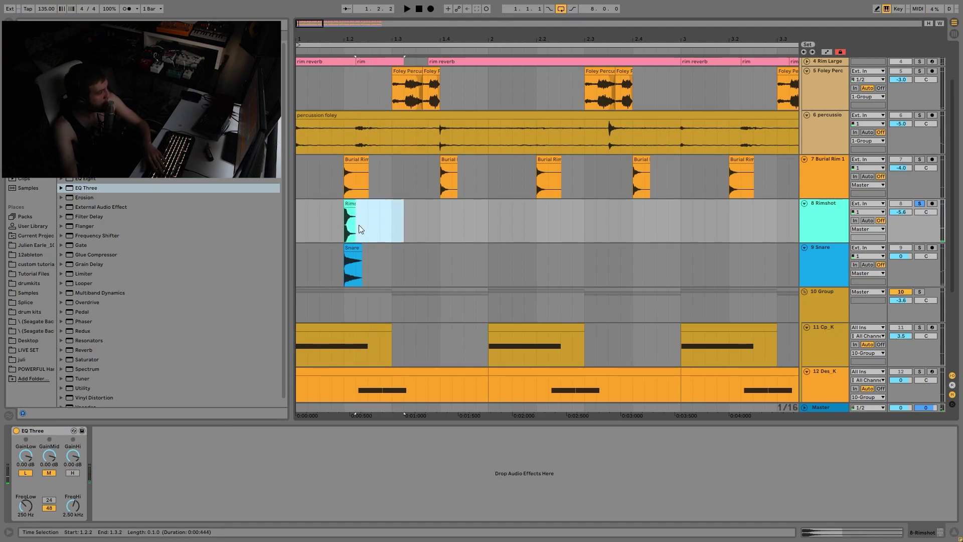
{"action": "key", "text": "Delete"}
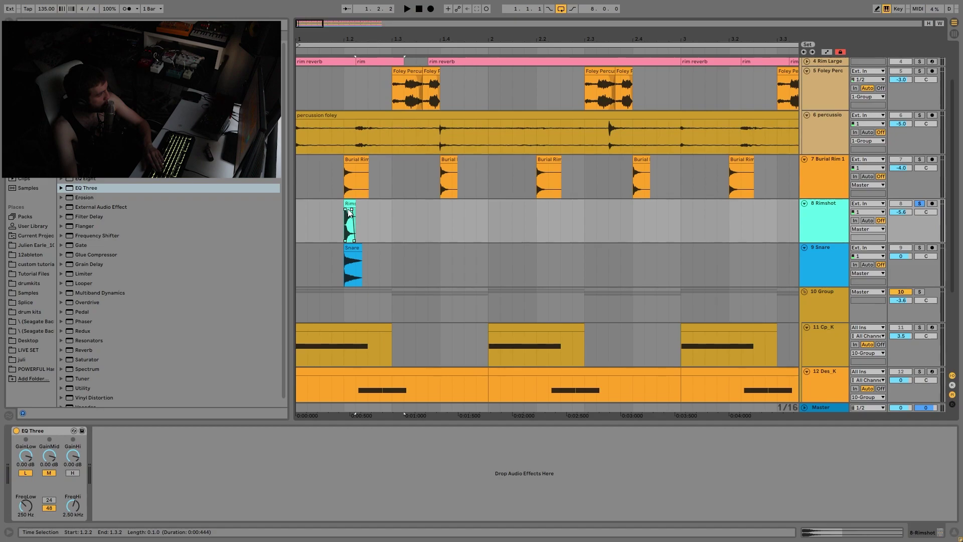
{"action": "left_click", "coordinate": [351, 213]}
{"action": "key", "text": "space"}
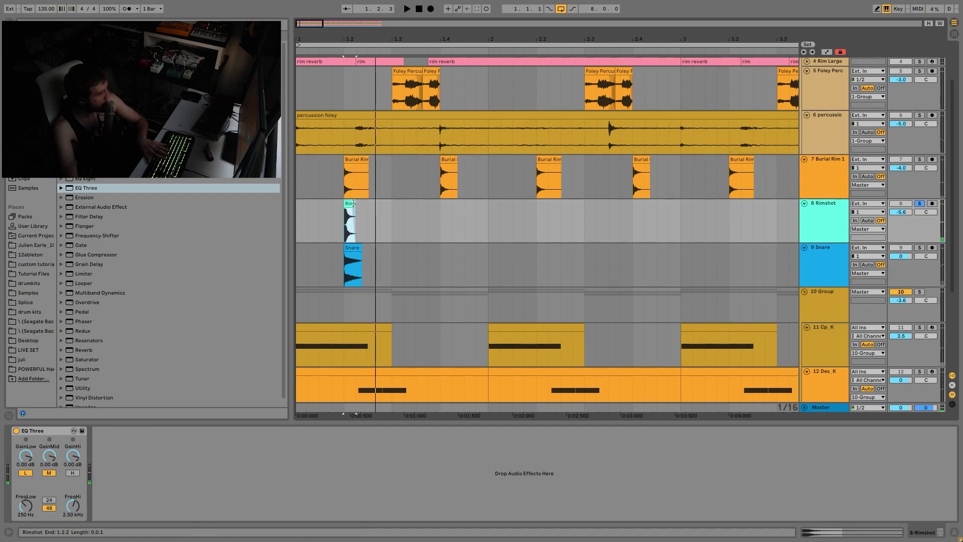
{"action": "left_click_drag", "start_coordinate": [355, 220], "coordinate": [369, 221]}
{"action": "key", "text": "space"}
{"action": "key", "text": "space"}
{"action": "key", "text": "space"}
{"action": "key", "text": "space"}
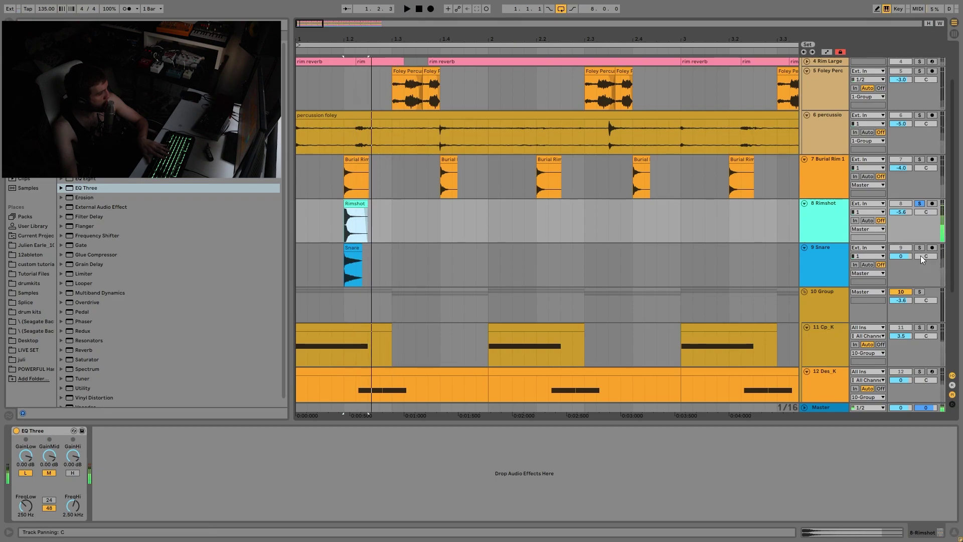
Solo the Snare track and add an EQ Eight with band 1 as a low cut at about 2.93 kHz
{"action": "left_click", "coordinate": [920, 248]}
{"action": "left_click", "coordinate": [808, 268]}
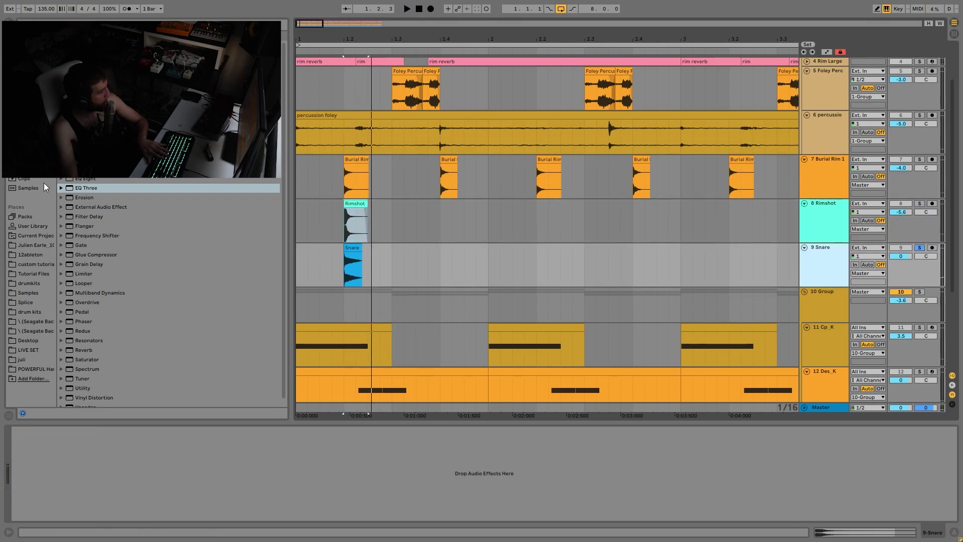
{"action": "double_click", "coordinate": [79, 180]}
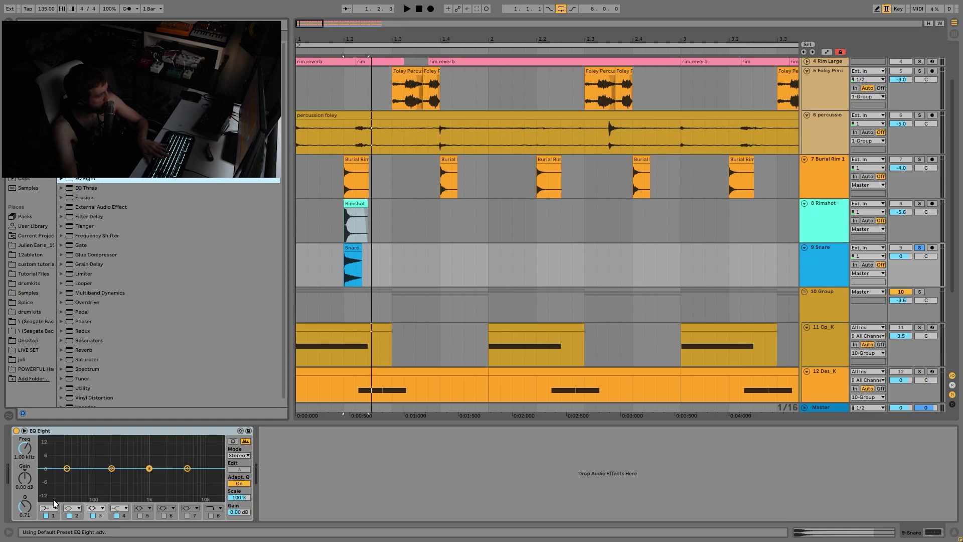
{"action": "left_click", "coordinate": [43, 509]}
{"action": "left_click", "coordinate": [42, 450]}
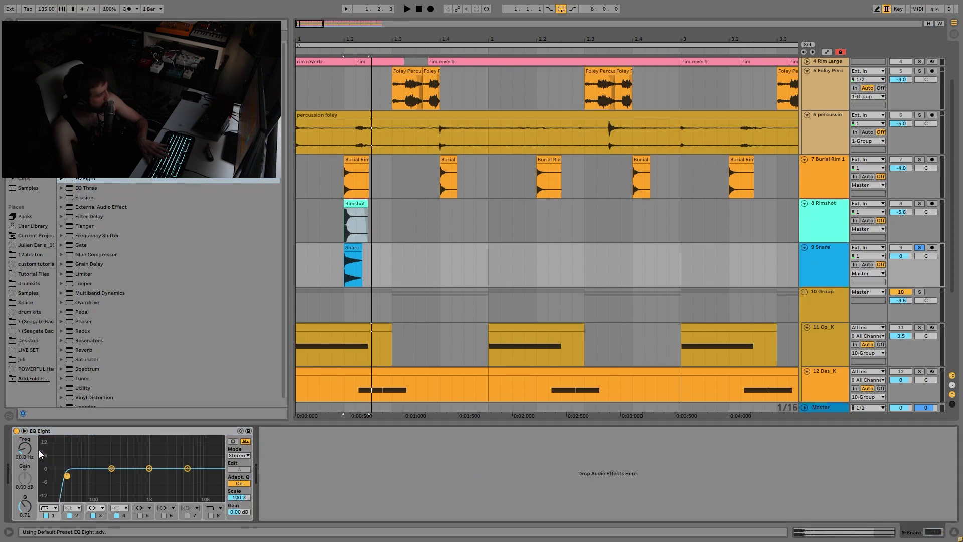
{"action": "left_click_drag", "start_coordinate": [153, 476], "coordinate": [174, 476]}
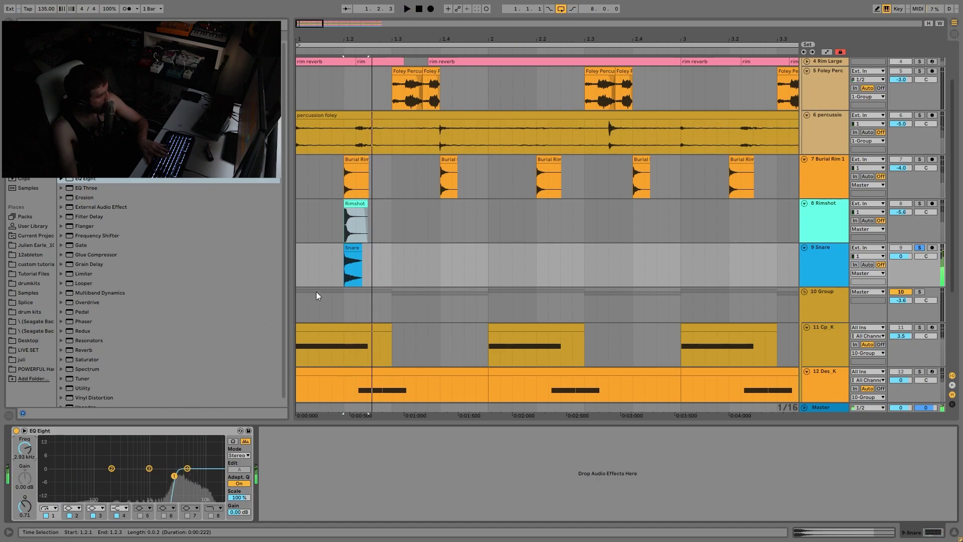
{"action": "left_click", "coordinate": [350, 275]}
{"action": "left_click", "coordinate": [362, 252]}
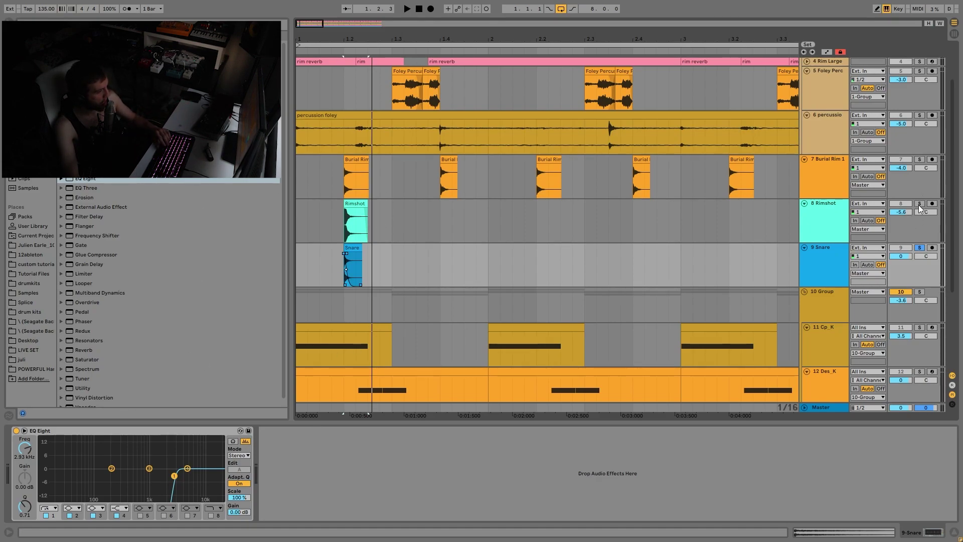
Set the Snare track's volume to -2.0 dB and audition it soloed together with the Rimshot track
{"action": "left_click_drag", "start_coordinate": [901, 256], "coordinate": [901, 262]}
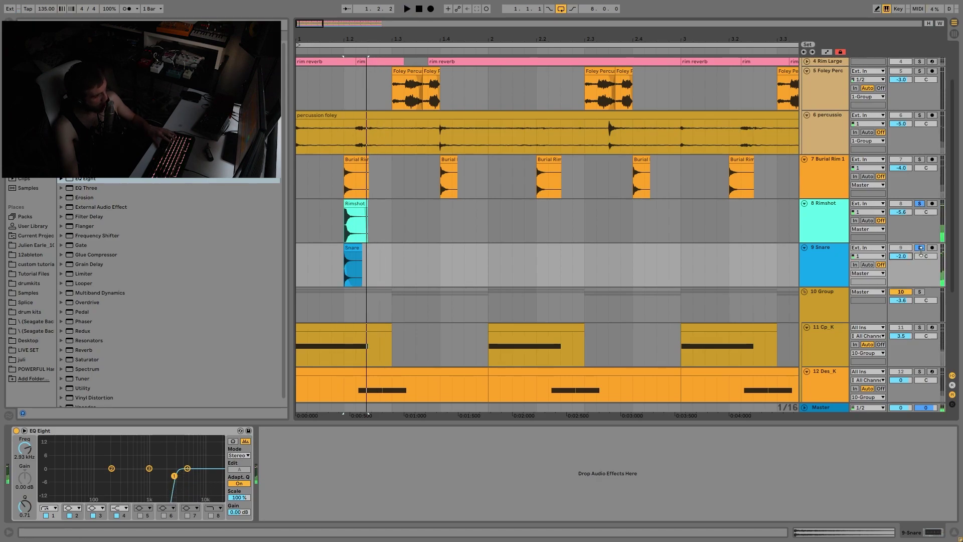
{"action": "left_click", "coordinate": [838, 224]}
{"action": "left_click", "coordinate": [919, 247]}
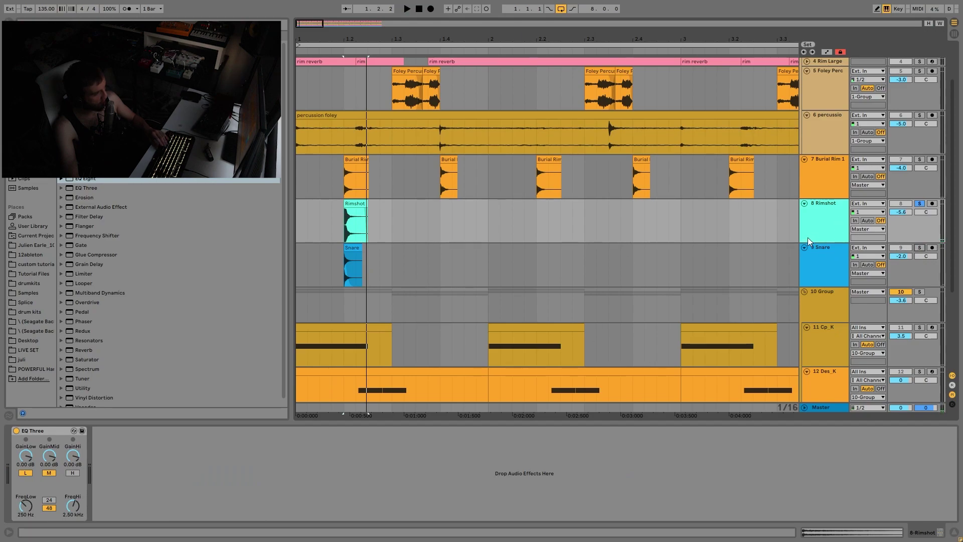
{"action": "left_click", "coordinate": [919, 248]}
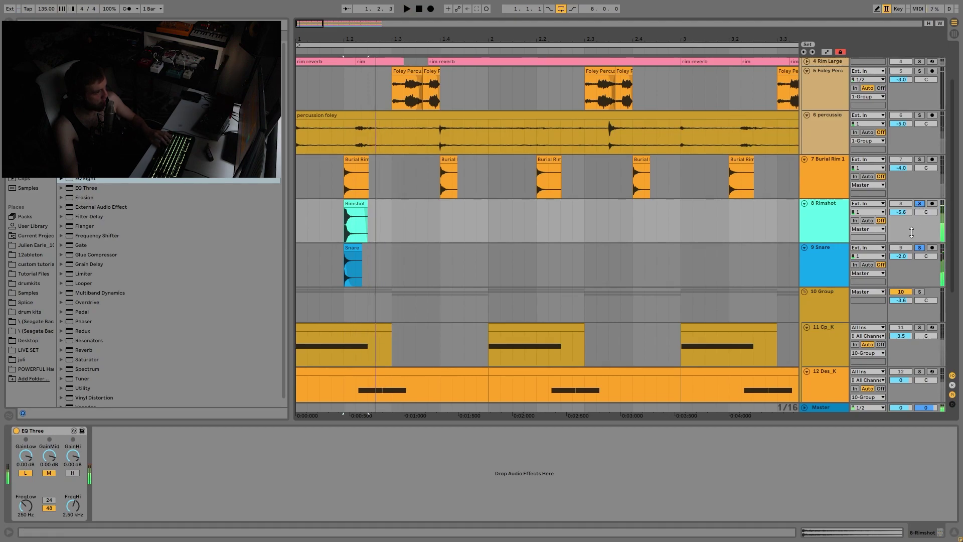
{"action": "key", "text": "space"}
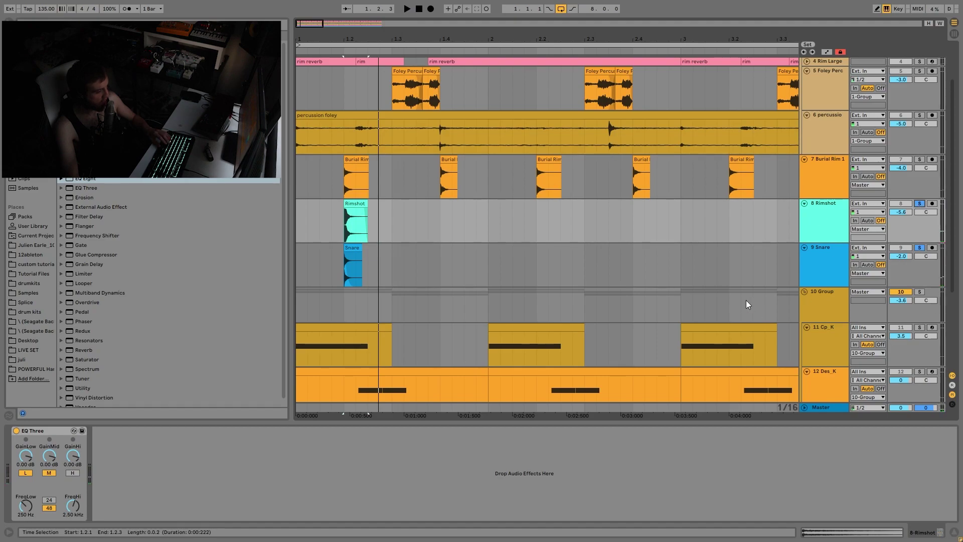
{"action": "key", "text": "space"}
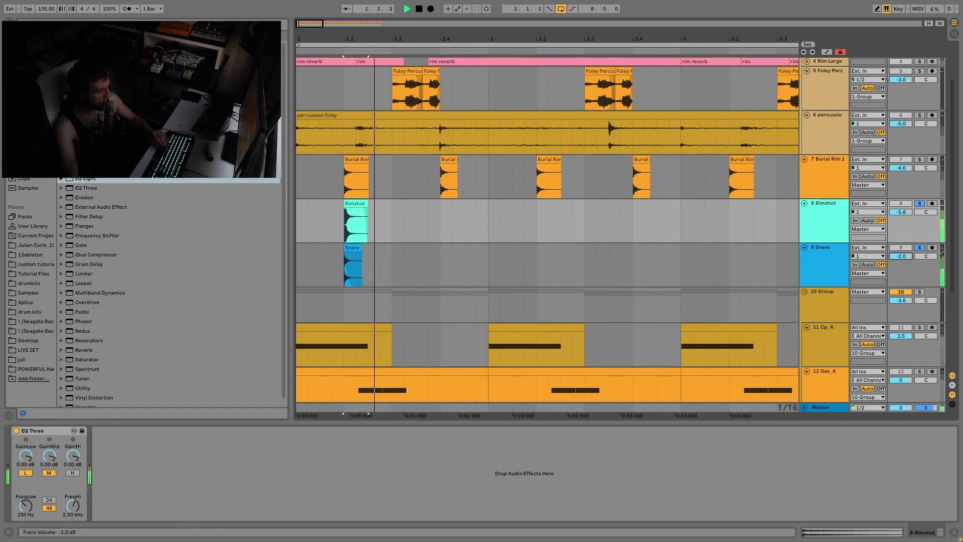
{"action": "key", "text": "space"}
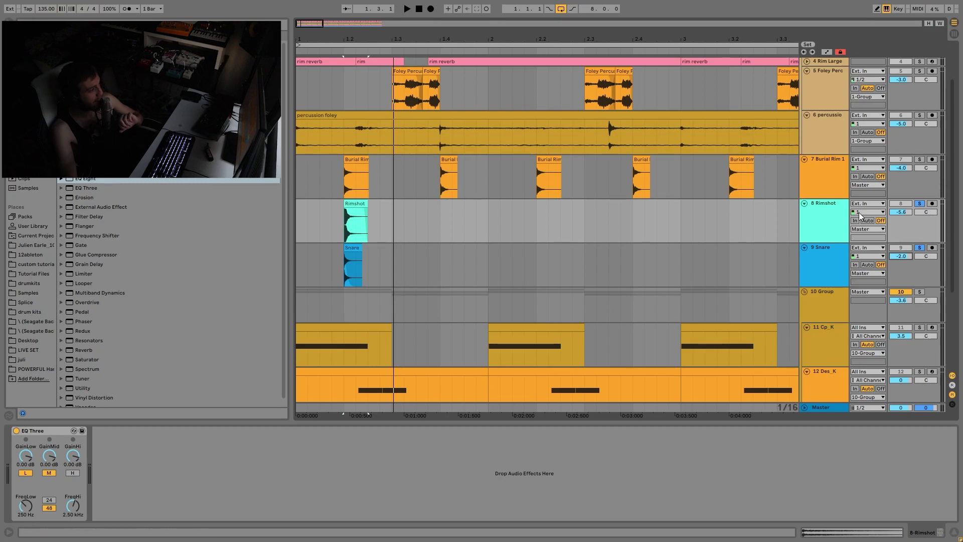
Fold the Rimshot and Snare tracks and delete both of them
{"action": "left_click", "coordinate": [832, 185]}
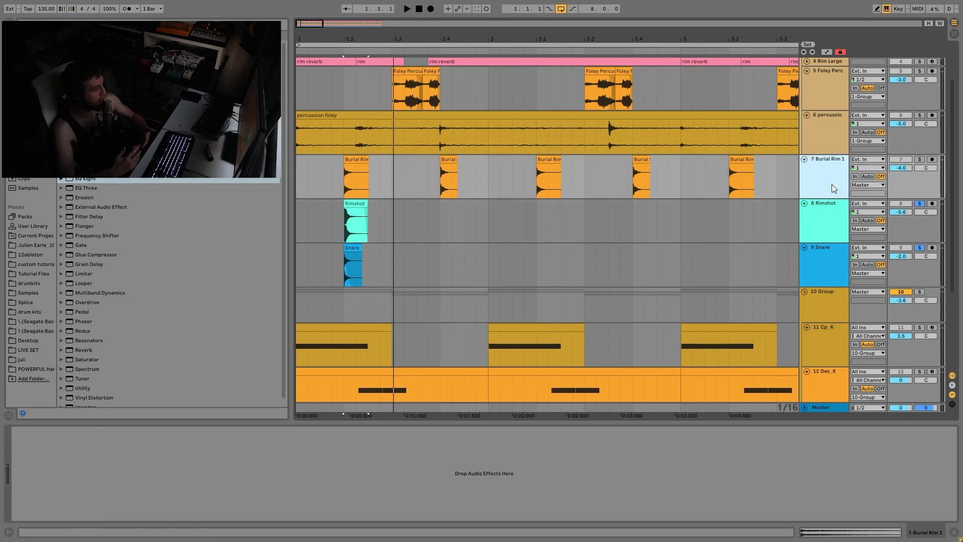
{"action": "key", "text": "Down"}
{"action": "key", "text": "Down"}
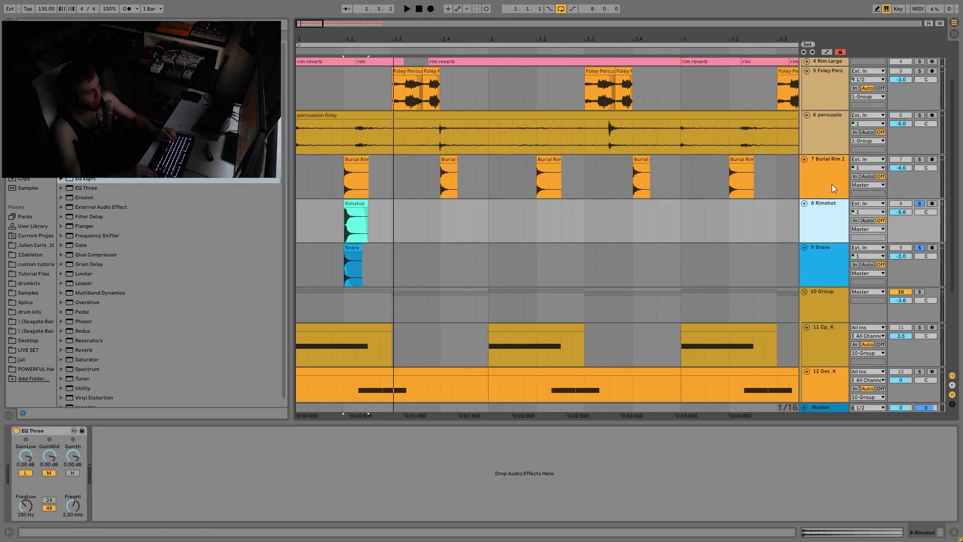
{"action": "key", "text": "Up"}
{"action": "key", "text": "Down"}
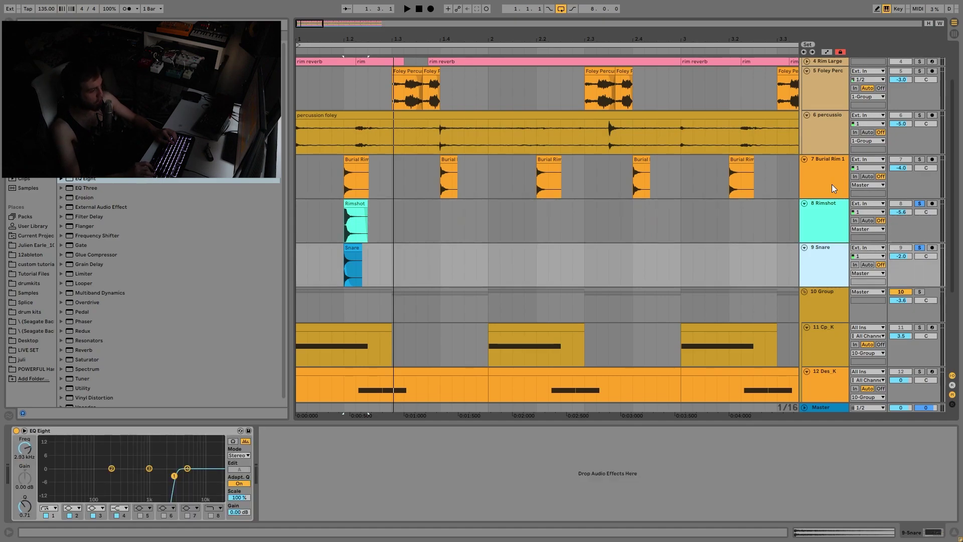
{"action": "key", "text": "Left"}
{"action": "key", "text": "Up"}
{"action": "key", "text": "Left"}
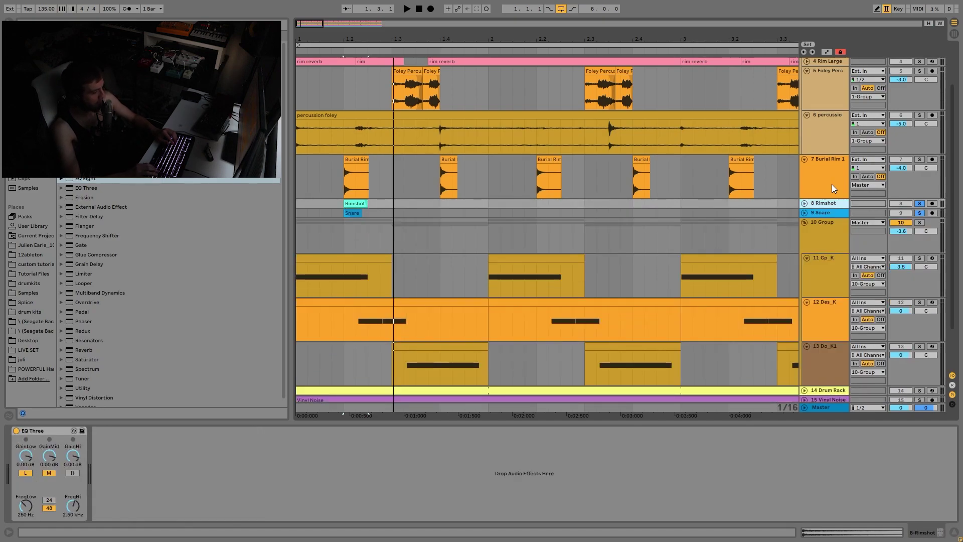
{"action": "key", "text": "Delete"}
{"action": "key", "text": "Delete"}
{"action": "key", "text": "Up"}
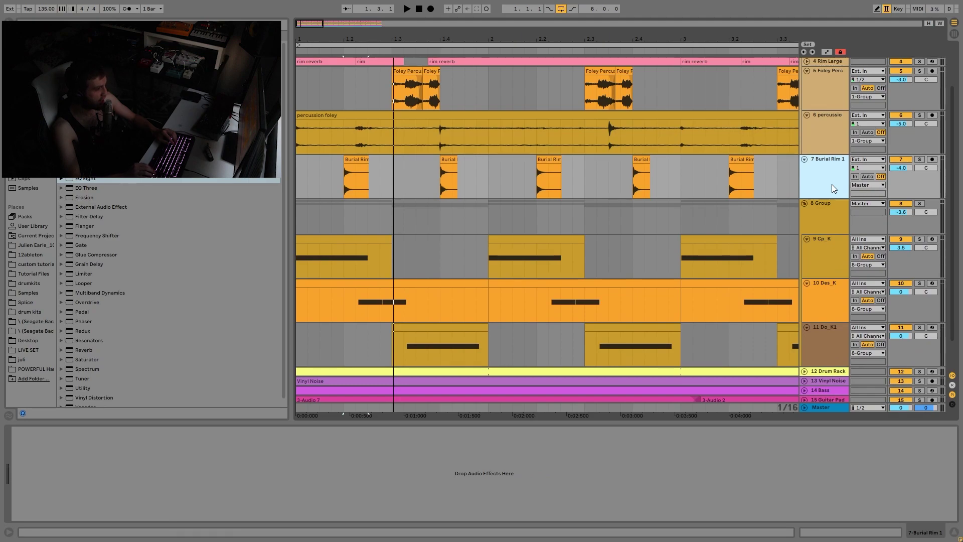
Solo the Burial Rim 1 track and play it from 1.1.1 and from its first hits to examine the rim pattern
{"action": "left_click", "coordinate": [346, 179]}
{"action": "left_click", "coordinate": [299, 183]}
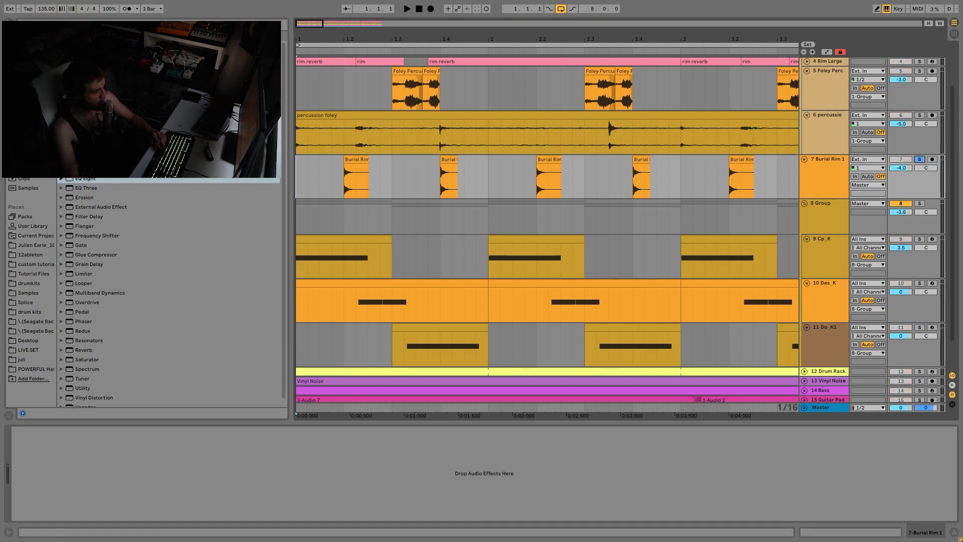
{"action": "key", "text": "space"}
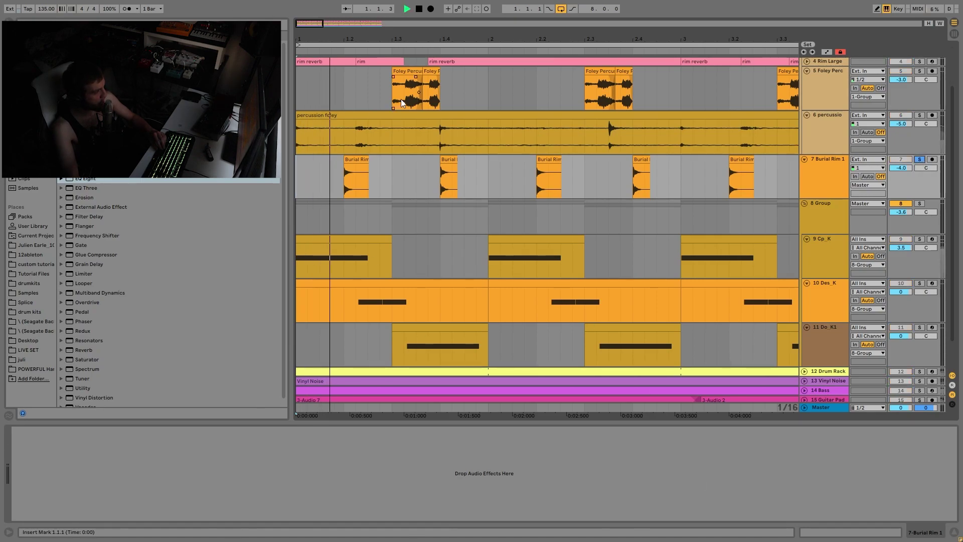
{"action": "left_click_drag", "start_coordinate": [445, 36], "coordinate": [457, 16]}
{"action": "key", "text": "space"}
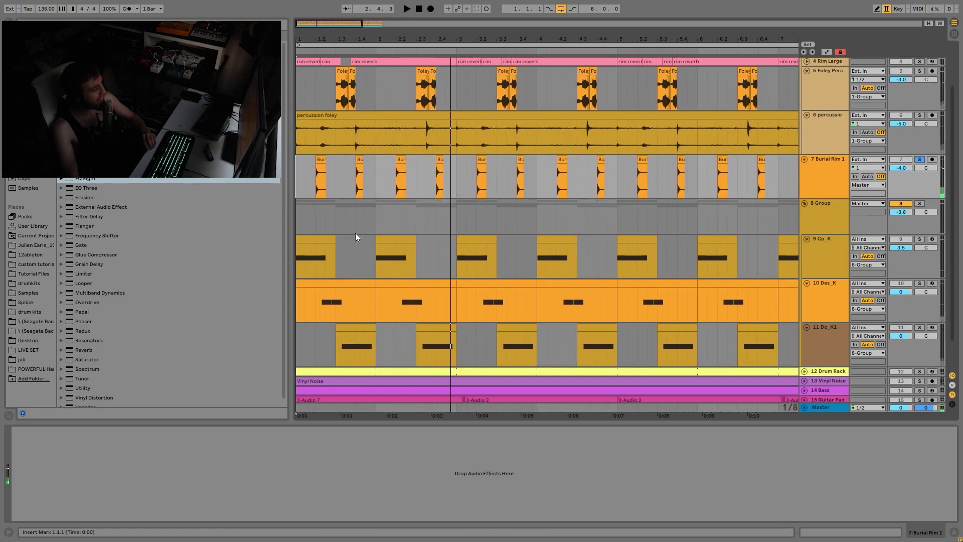
{"action": "key", "text": "space"}
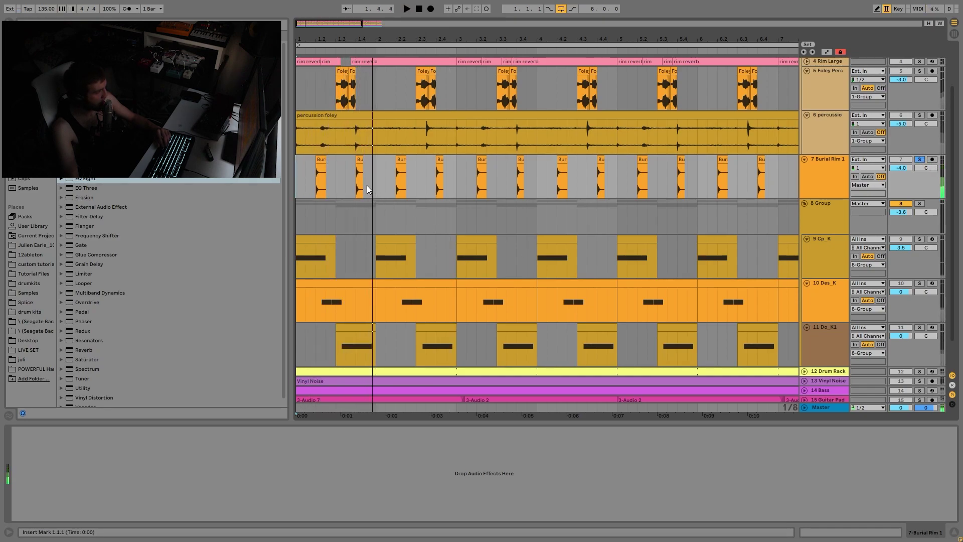
{"action": "left_click", "coordinate": [356, 183]}
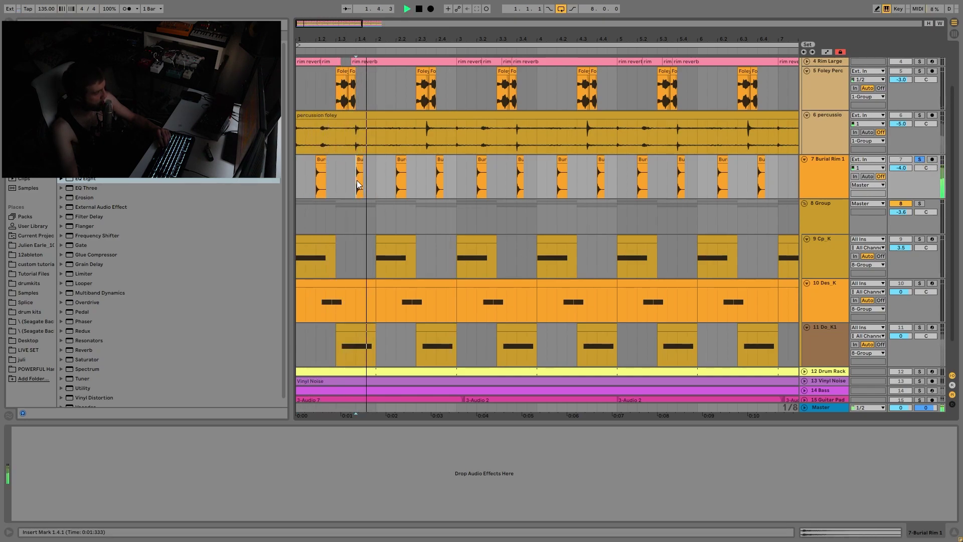
{"action": "left_click", "coordinate": [317, 190]}
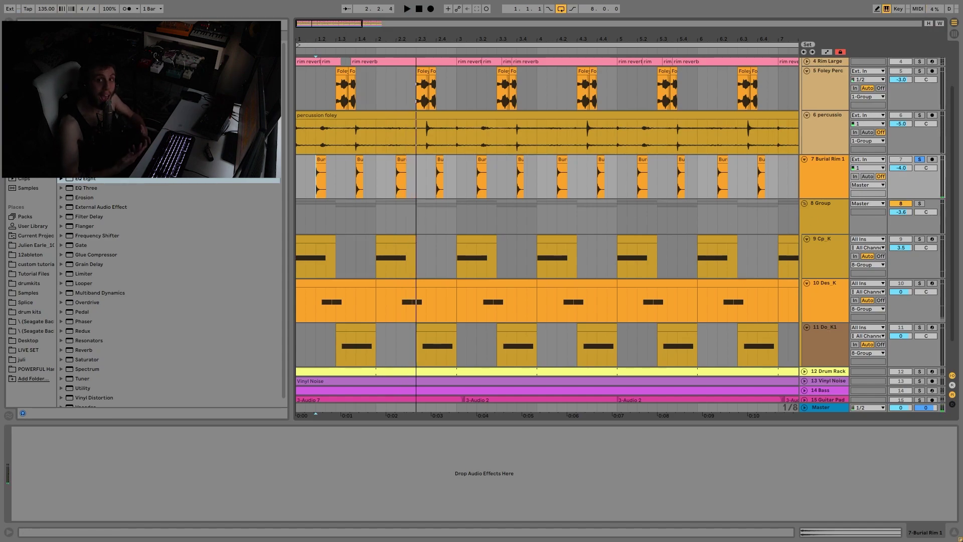
{"action": "key", "text": "space"}
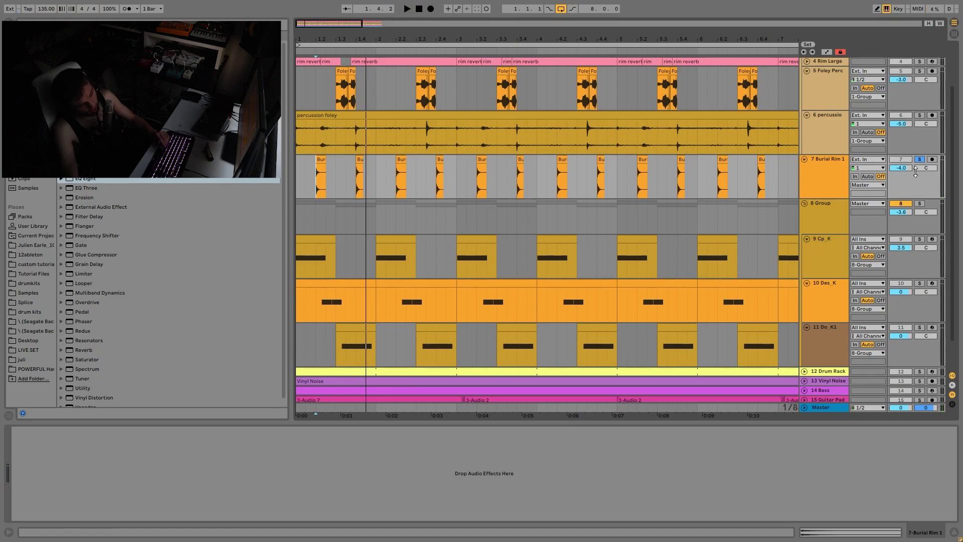
Unsolo the Burial Rim 1 track and play the full arrangement from 1.1.1
{"action": "left_click", "coordinate": [920, 159]}
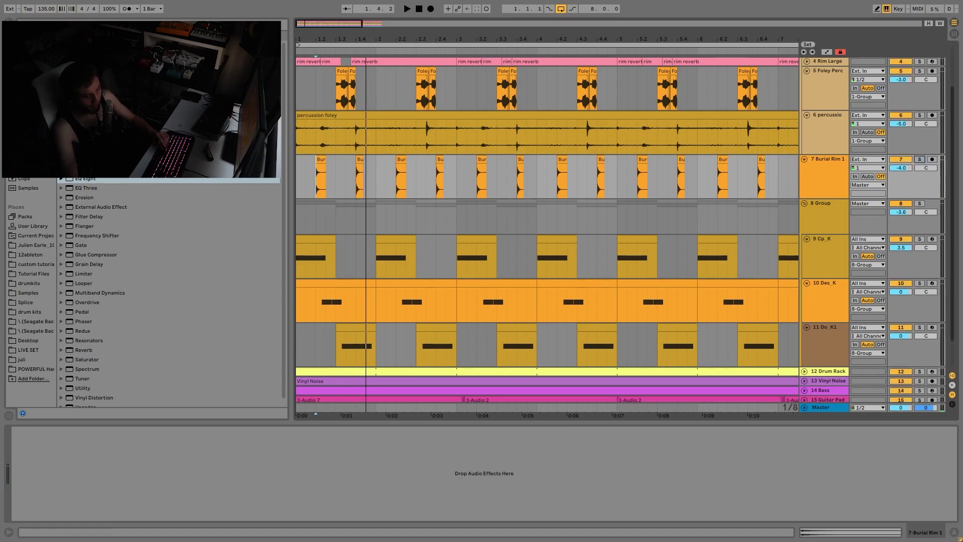
{"action": "left_click", "coordinate": [298, 183]}
{"action": "key", "text": "space"}
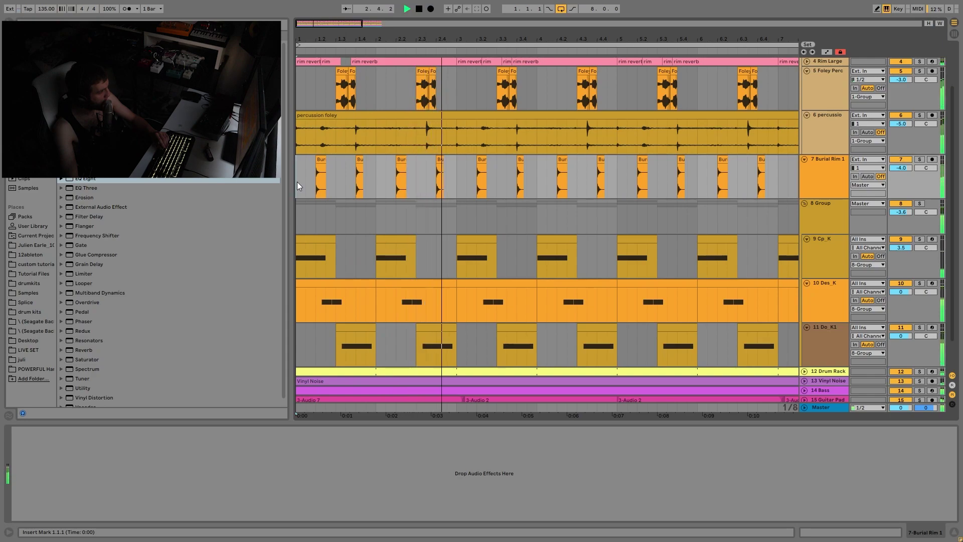
{"action": "key", "text": "space"}
Select 1.1.1 to 1.3.1 on Burial Rim 1, duplicate that half bar along the track, and play it from 1.1.1
{"action": "left_click_drag", "start_coordinate": [297, 181], "coordinate": [317, 171]}
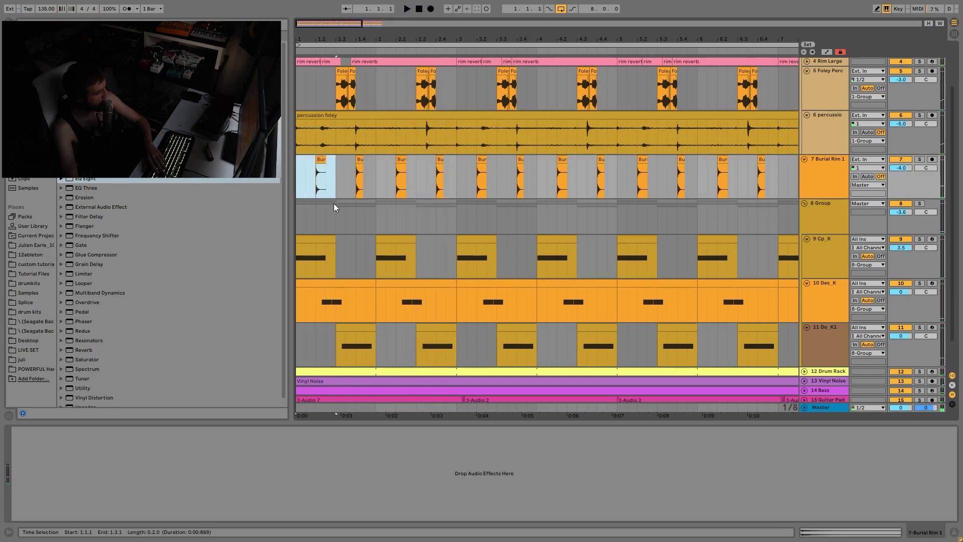
{"action": "key", "text": "ctrl+d"}
{"action": "key", "text": "ctrl+d"}
{"action": "key", "text": "ctrl+d"}
{"action": "key", "text": "ctrl+d"}
{"action": "key", "text": "ctrl+z"}
{"action": "left_click", "coordinate": [300, 176]}
{"action": "key", "text": "space"}
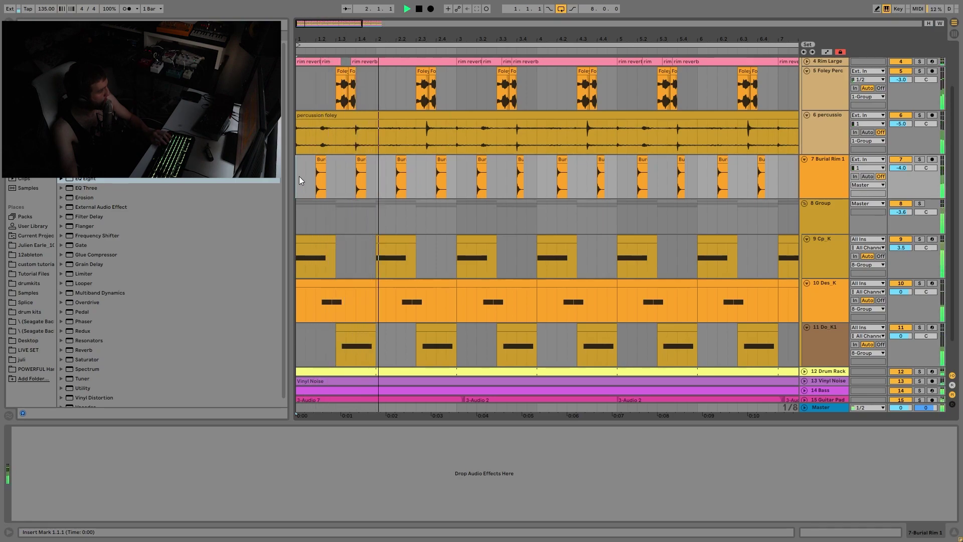
Undo the half-bar duplications on Burial Rim 1 and play the original rim pattern from 1.1.1
{"action": "key", "text": "space"}
{"action": "key", "text": "ctrl+z"}
{"action": "key", "text": "ctrl+z"}
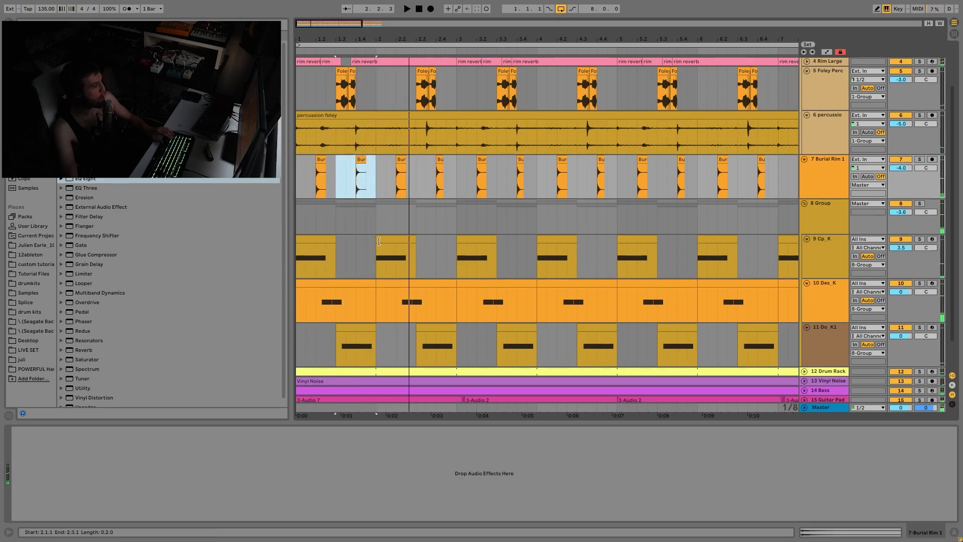
{"action": "key", "text": "ctrl+z"}
{"action": "key", "text": "space"}
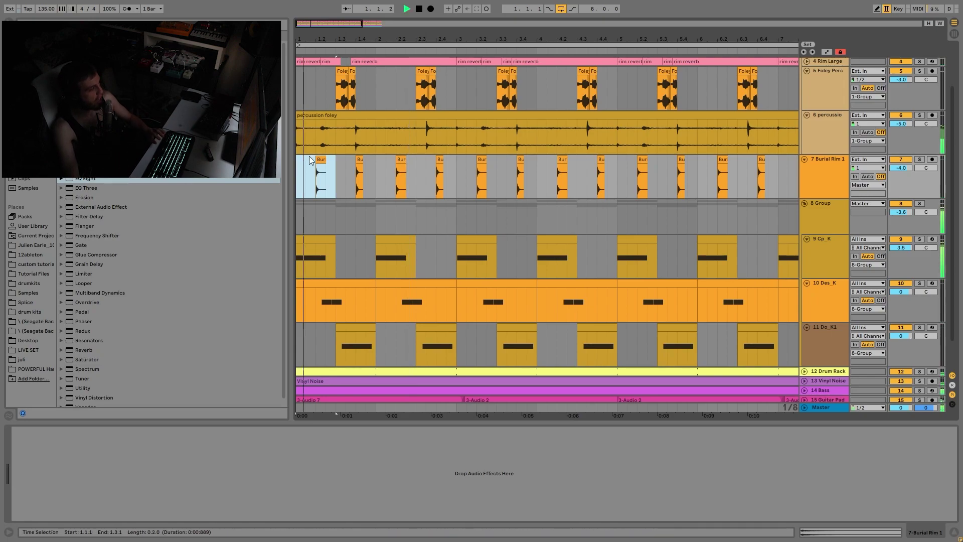
{"action": "key", "text": "space"}
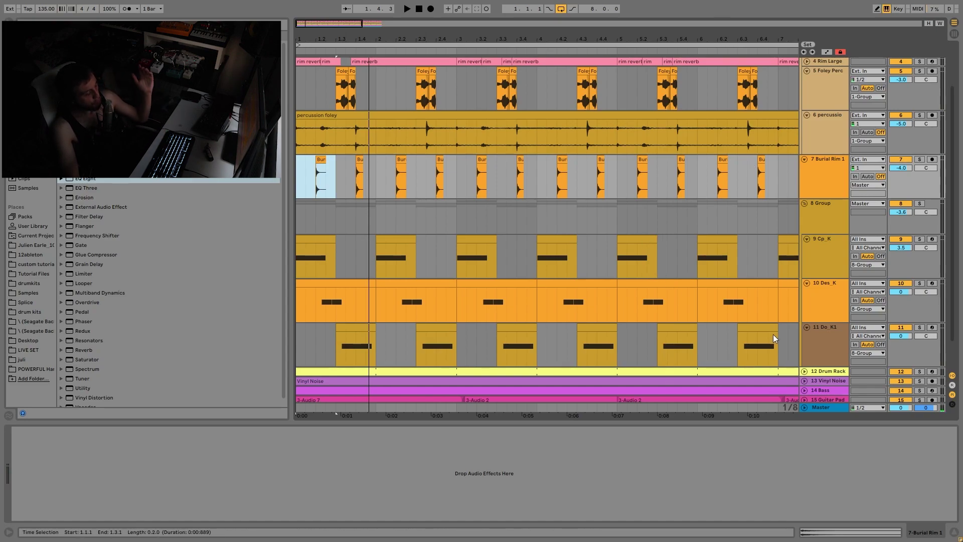
Unfold the Drum Rack track and audition it soloed, alone and together with Burial Rim 1
{"action": "scroll", "coordinate": [773, 337], "scroll_direction": "down", "scroll_amount": 2}
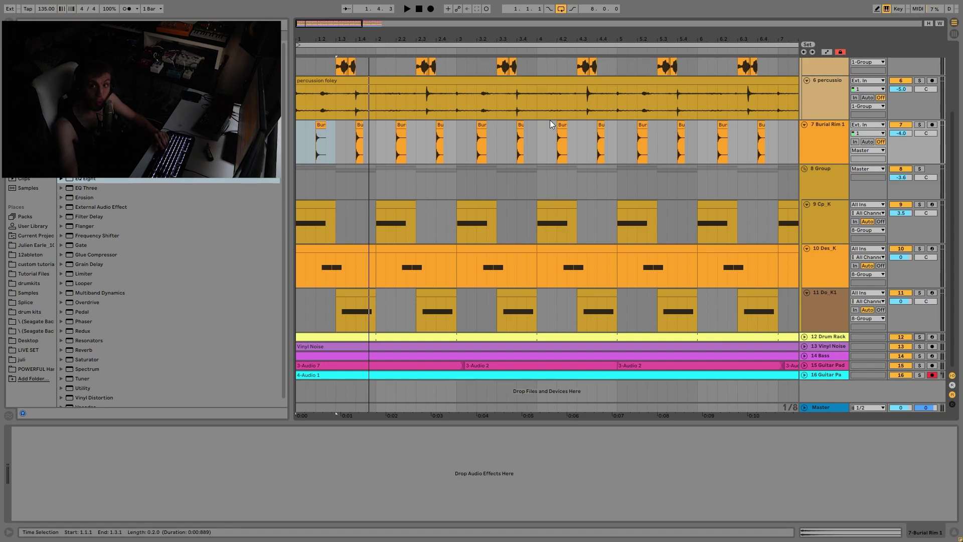
{"action": "left_click", "coordinate": [918, 338]}
{"action": "key", "text": "space"}
{"action": "left_click", "coordinate": [823, 336]}
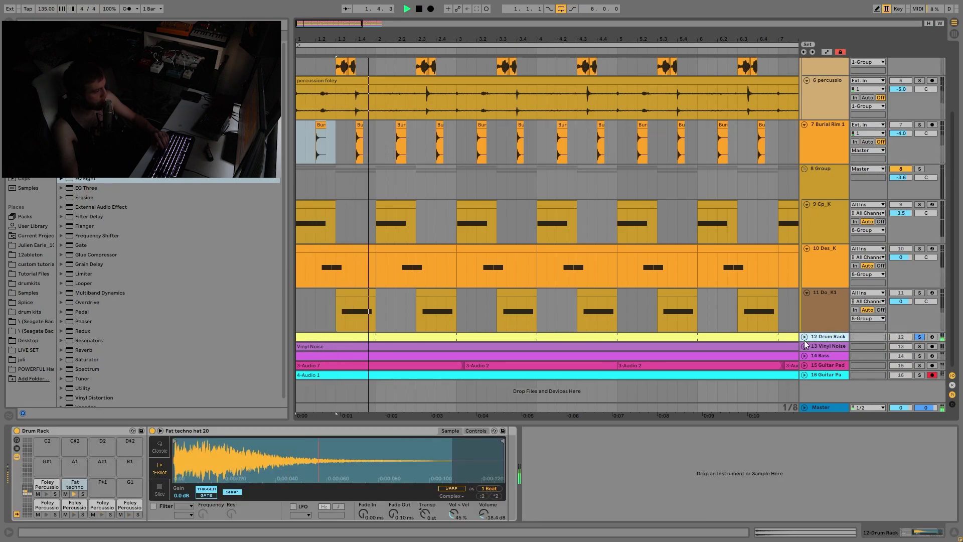
{"action": "left_click", "coordinate": [805, 337]}
{"action": "scroll", "coordinate": [805, 340], "scroll_direction": "down", "scroll_amount": 2}
{"action": "key", "text": "space"}
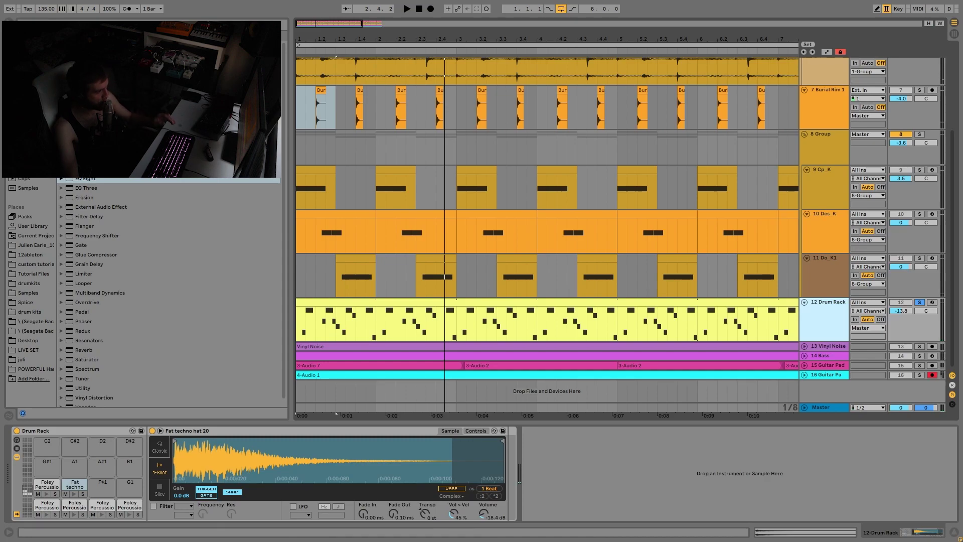
{"action": "left_click", "coordinate": [920, 90]}
{"action": "key", "text": "space"}
Inspect the samples on the Drum Rack's five Foley Percussion pads one by one
{"action": "left_click", "coordinate": [818, 322]}
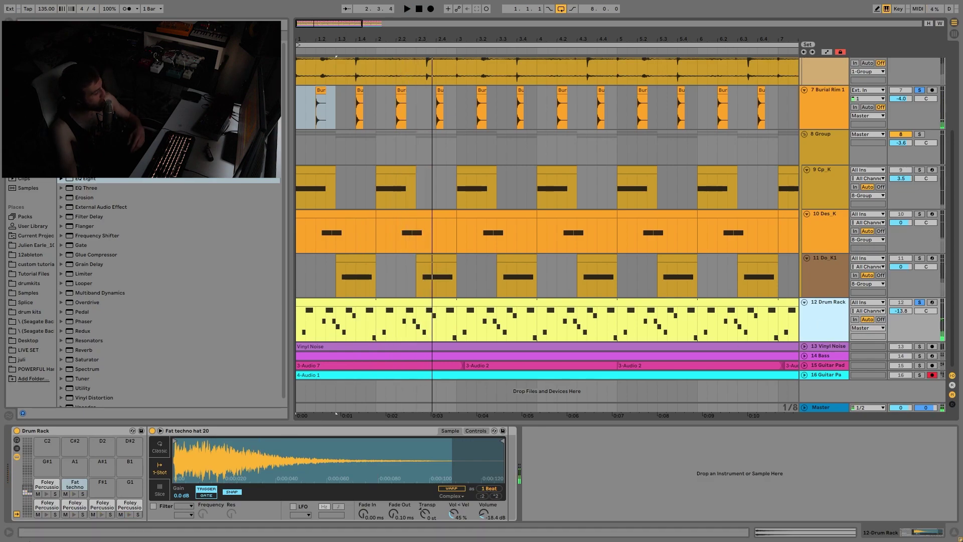
{"action": "left_click", "coordinate": [124, 506]}
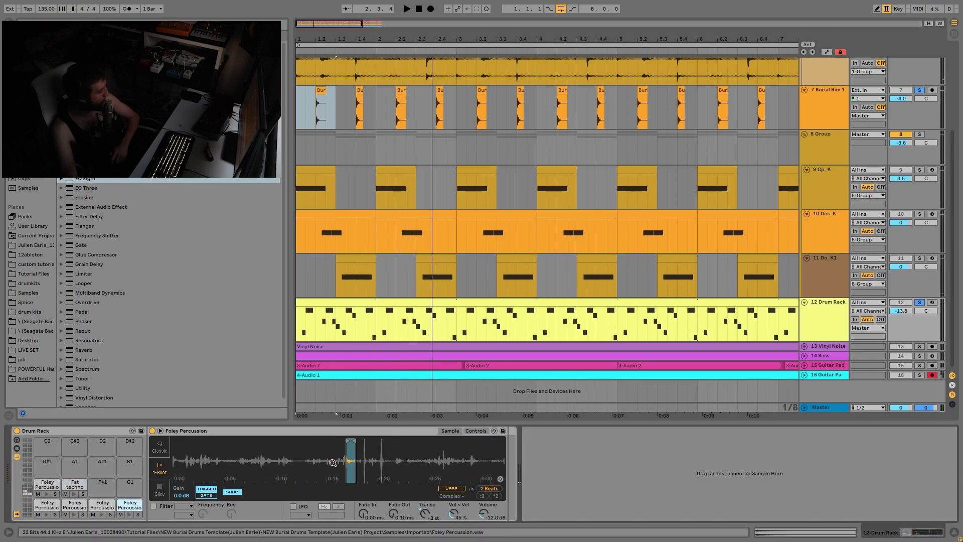
{"action": "left_click", "coordinate": [100, 507]}
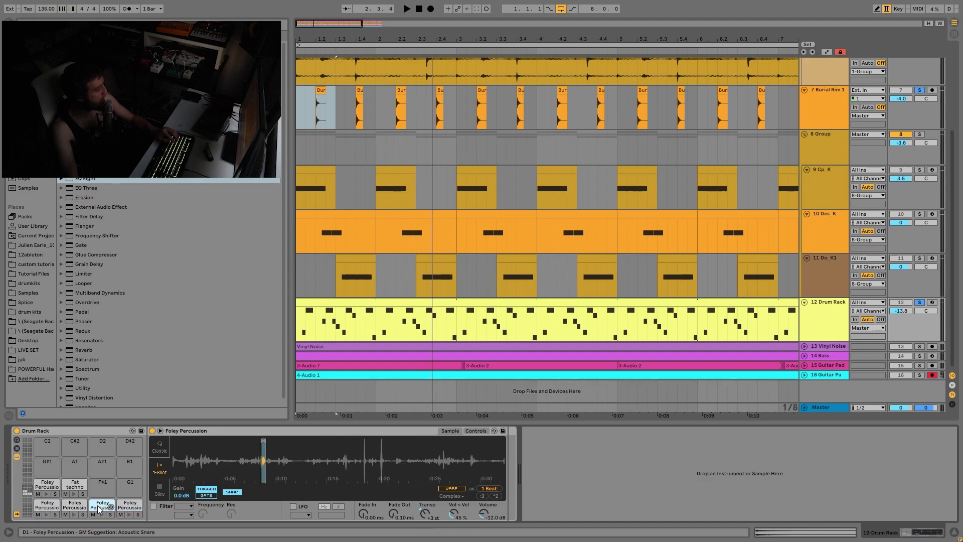
{"action": "left_click", "coordinate": [72, 511]}
{"action": "left_click", "coordinate": [39, 509]}
{"action": "left_click", "coordinate": [44, 487]}
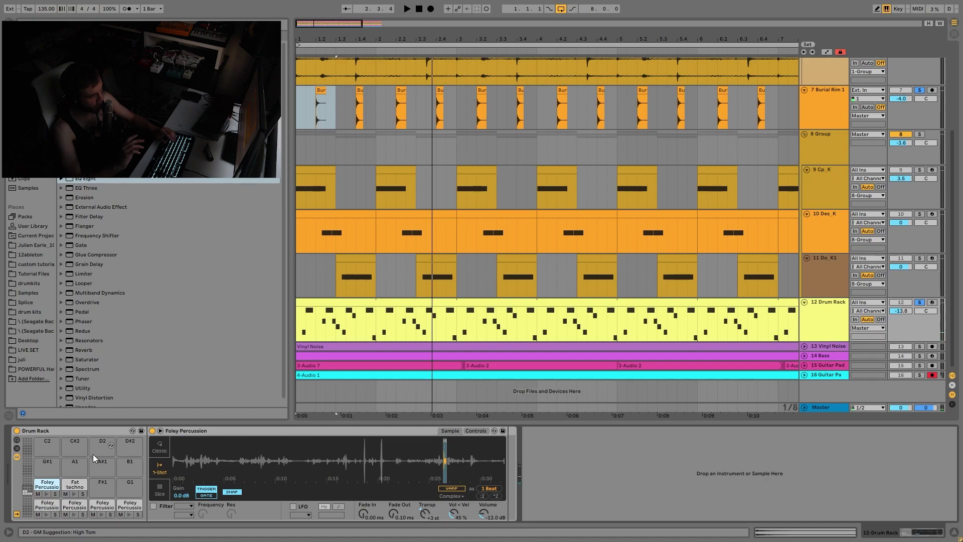
View the Drum Rack clip's MIDI notes while playing it with Burial Rim 1, and return to the track's devices
{"action": "double_click", "coordinate": [345, 331]}
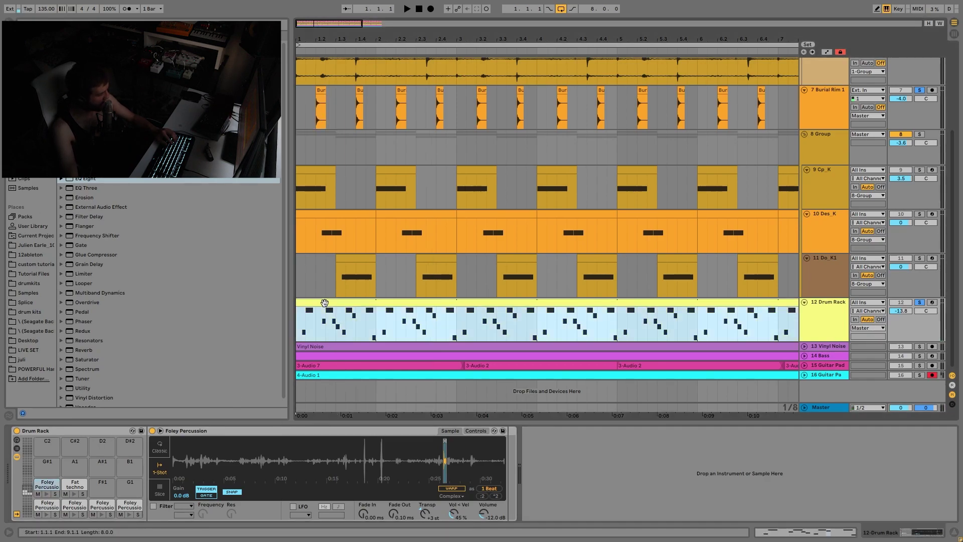
{"action": "key", "text": "space"}
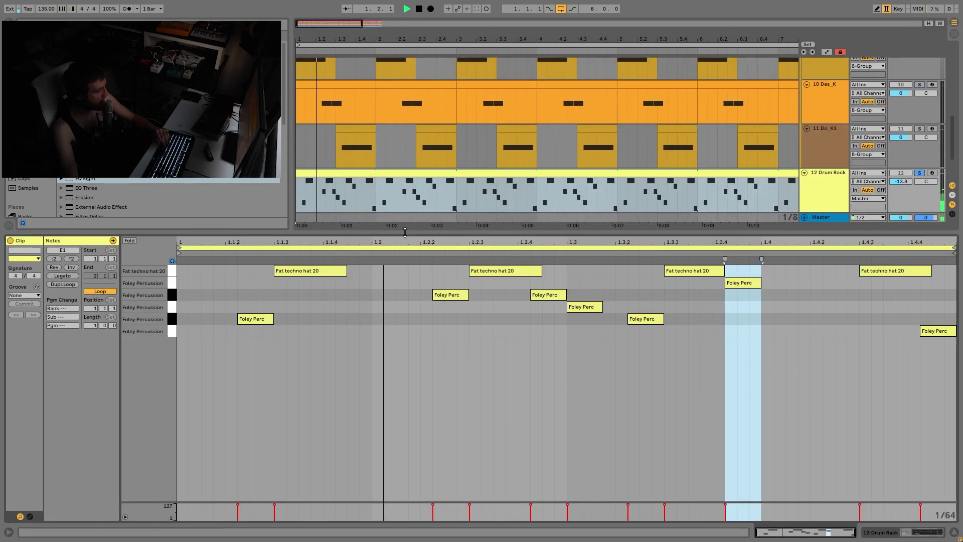
{"action": "left_click", "coordinate": [829, 186]}
{"action": "double_click", "coordinate": [829, 185]}
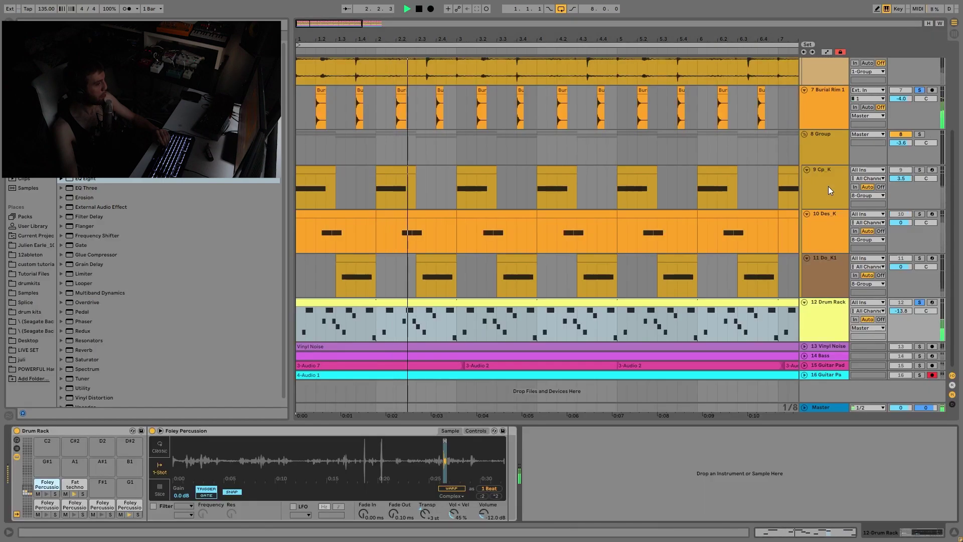
{"action": "left_click", "coordinate": [832, 313]}
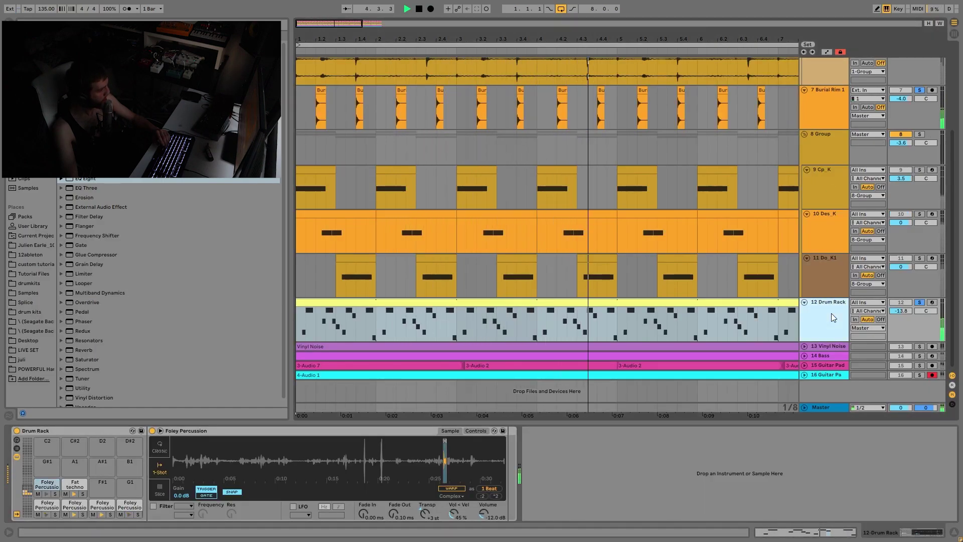
{"action": "key", "text": "space"}
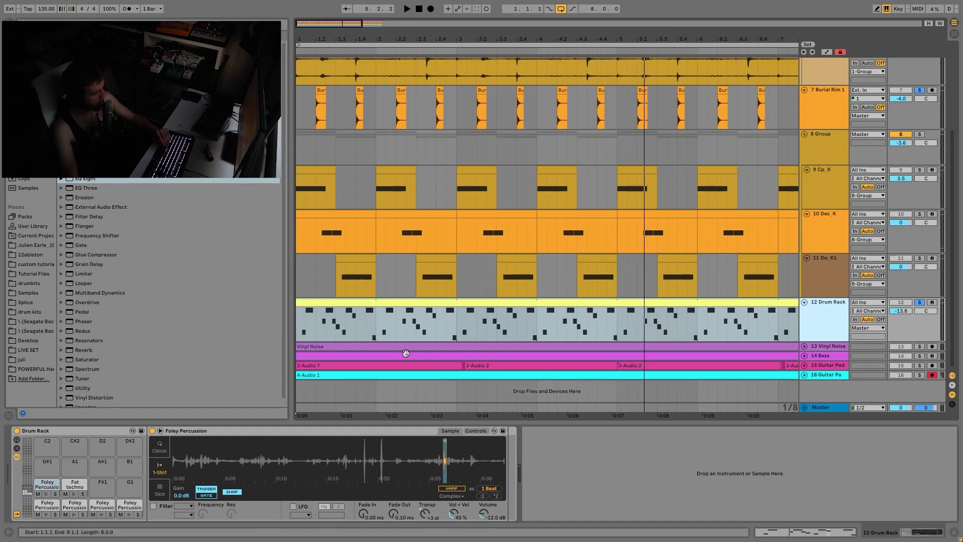
Play short sections of the Drum Rack pattern from 1.2.1 and from within bar 2 to examine its percussion hits
{"action": "left_click_drag", "start_coordinate": [315, 334], "coordinate": [367, 324]}
{"action": "key", "text": "space"}
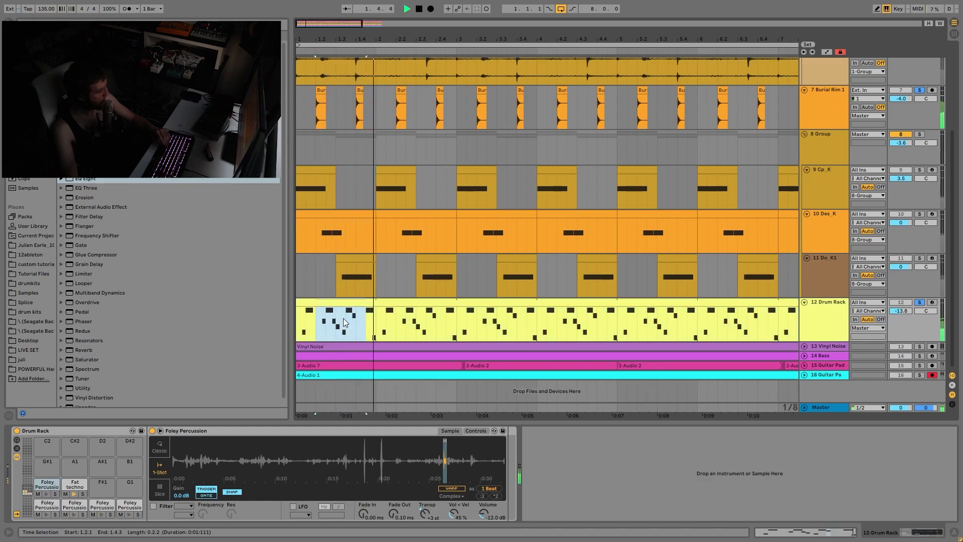
{"action": "left_click", "coordinate": [377, 333]}
{"action": "key", "text": "space"}
{"action": "left_click", "coordinate": [388, 336]}
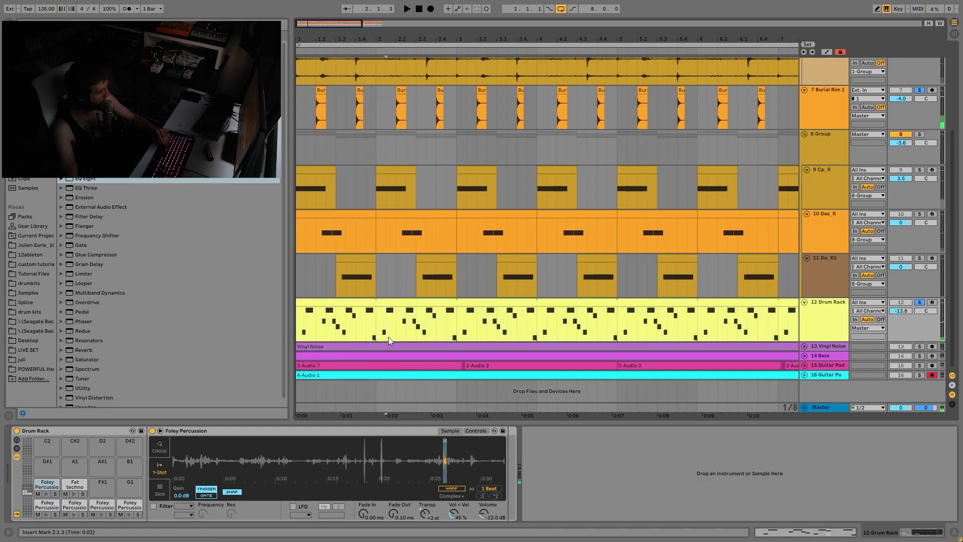
{"action": "left_click", "coordinate": [395, 336]}
{"action": "key", "text": "space"}
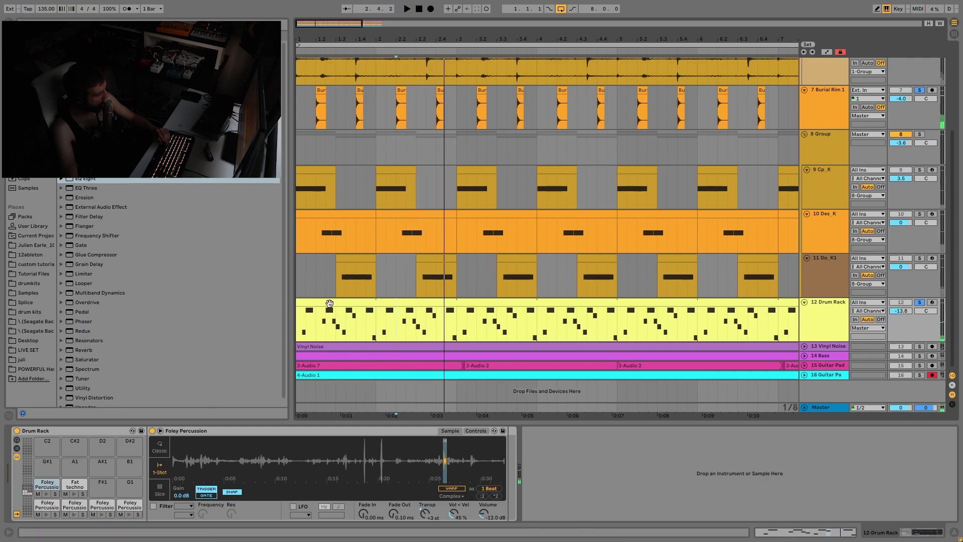
Add 8 Group and 1 Group to the soloed Burial Rim 1 and Drum Rack tracks while playing from 1.1.1
{"action": "left_click", "coordinate": [454, 301]}
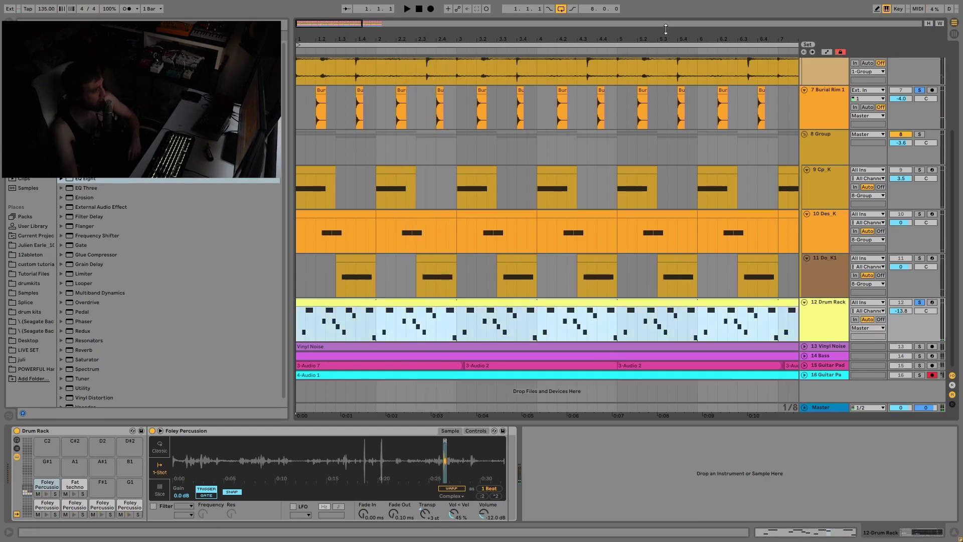
{"action": "key", "text": "minus"}
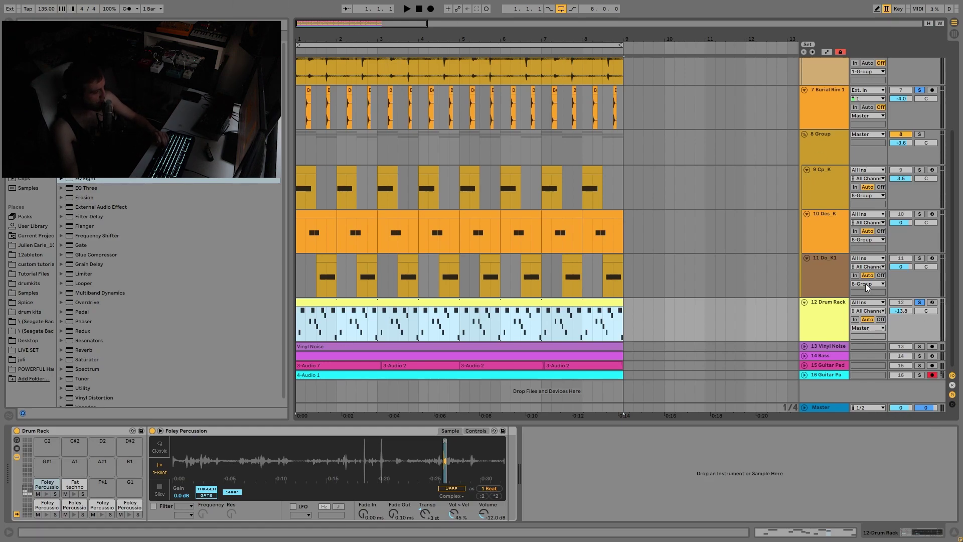
{"action": "scroll", "coordinate": [936, 199], "scroll_direction": "up", "scroll_amount": 2}
{"action": "left_click", "coordinate": [920, 164]}
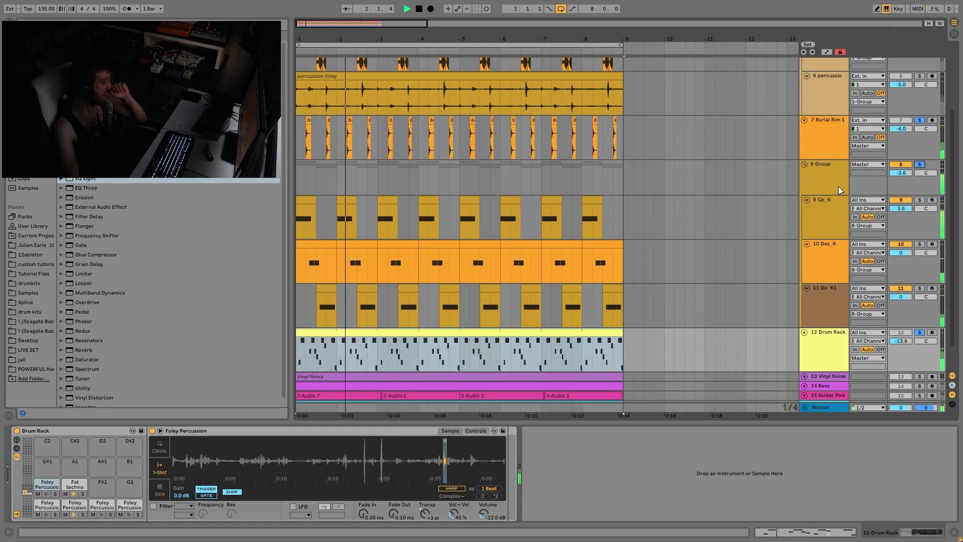
{"action": "key", "text": "space"}
{"action": "scroll", "coordinate": [662, 222], "scroll_direction": "up", "scroll_amount": 3}
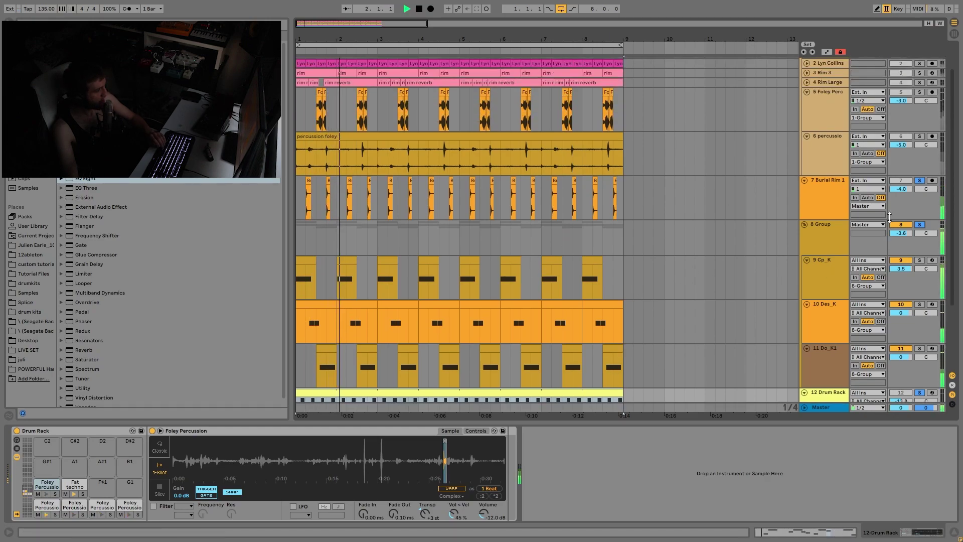
{"action": "scroll", "coordinate": [890, 217], "scroll_direction": "up", "scroll_amount": 1}
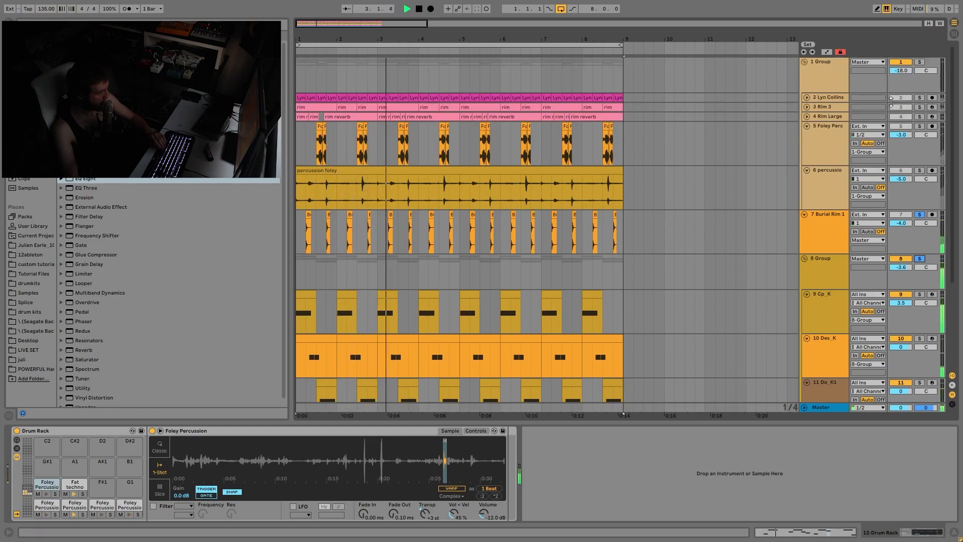
{"action": "left_click", "coordinate": [921, 61]}
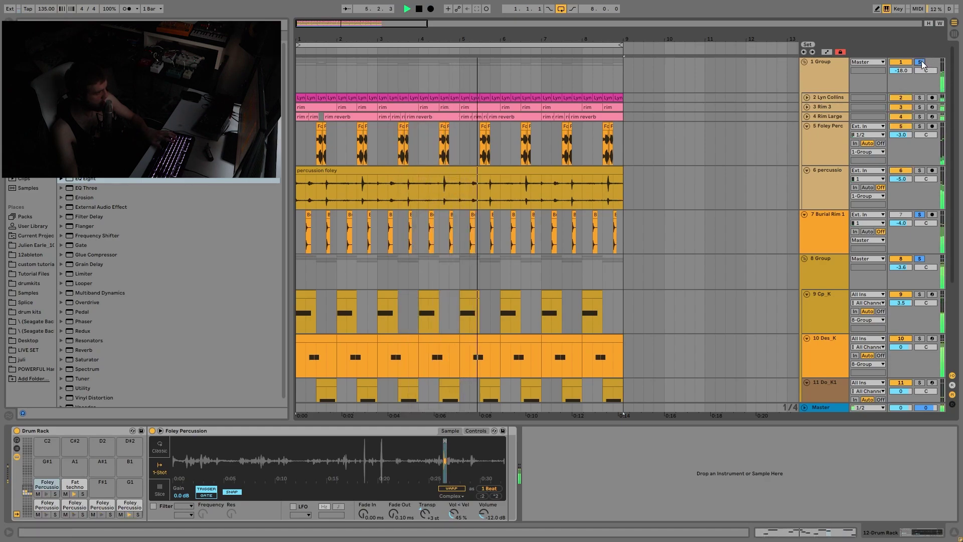
Audition 1 Group as the only soloed track, and unfold its Rim Large and Rim 3 tracks
{"action": "left_click", "coordinate": [922, 62]}
{"action": "key", "text": "space"}
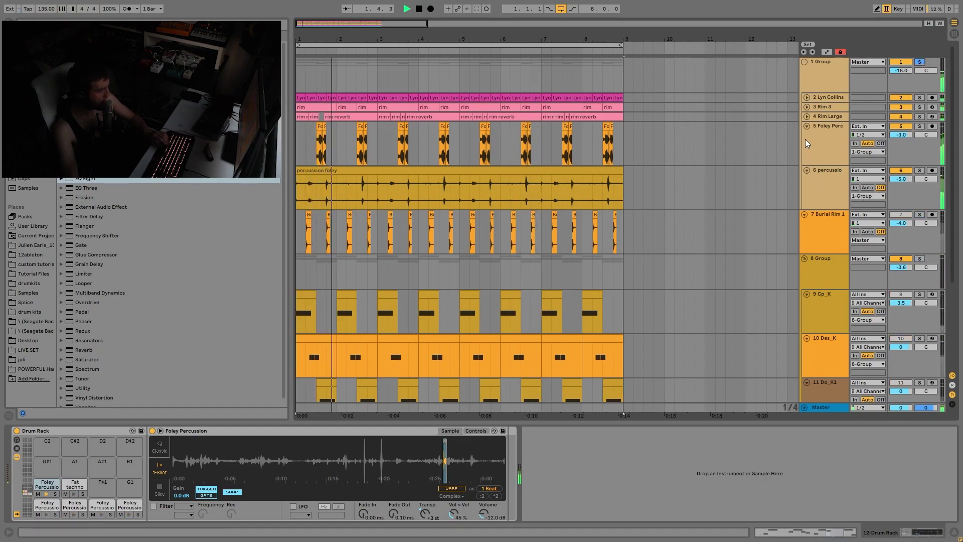
{"action": "left_click", "coordinate": [807, 126]}
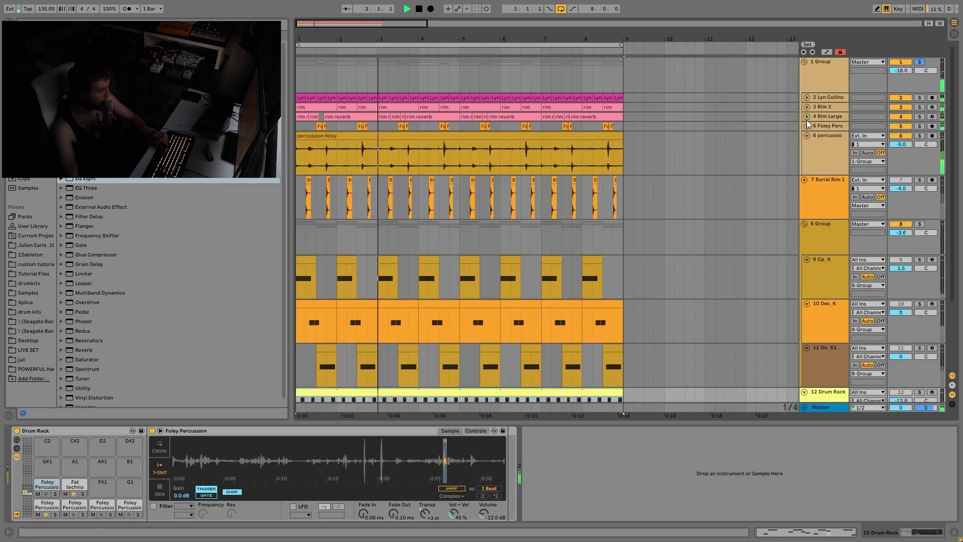
{"action": "left_click", "coordinate": [807, 118]}
{"action": "left_click", "coordinate": [808, 160]}
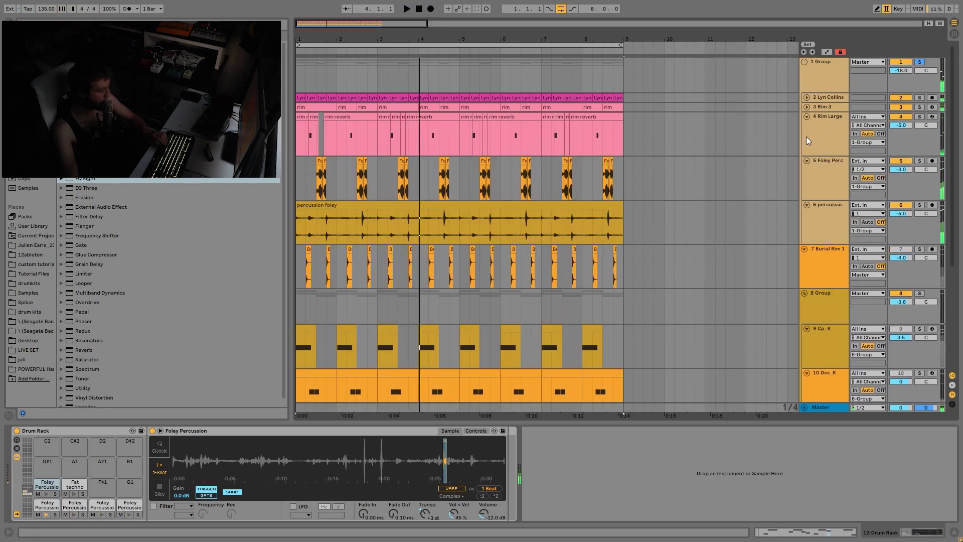
{"action": "left_click", "coordinate": [807, 107]}
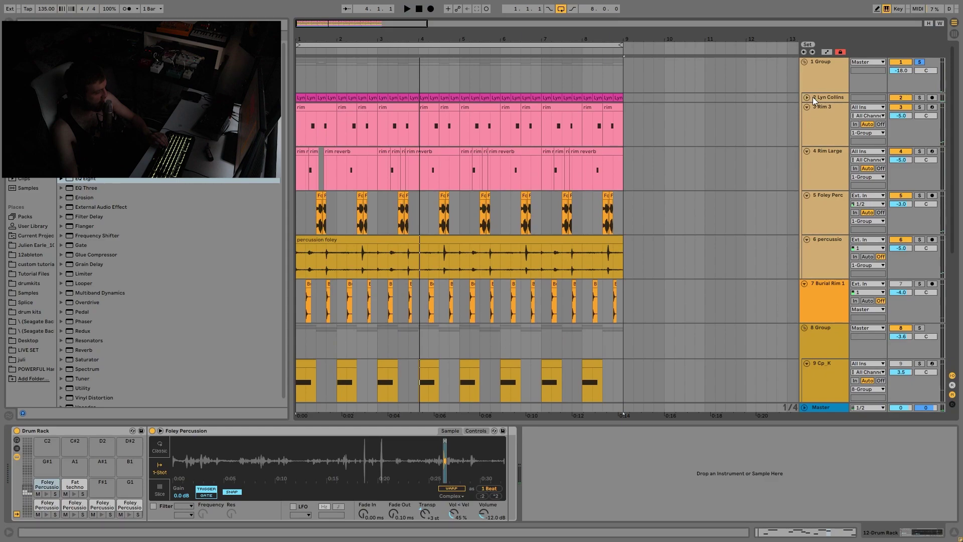
Unfold and select the Lyn Collins track to show its effects, and audition it soloed within 1 Group
{"action": "left_click", "coordinate": [808, 98]}
{"action": "left_click", "coordinate": [826, 111]}
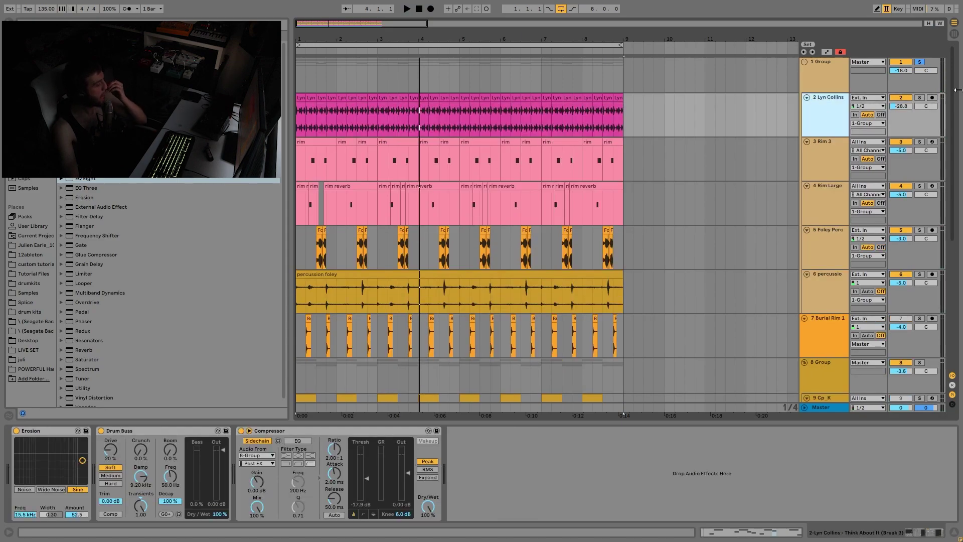
{"action": "left_click", "coordinate": [920, 98]}
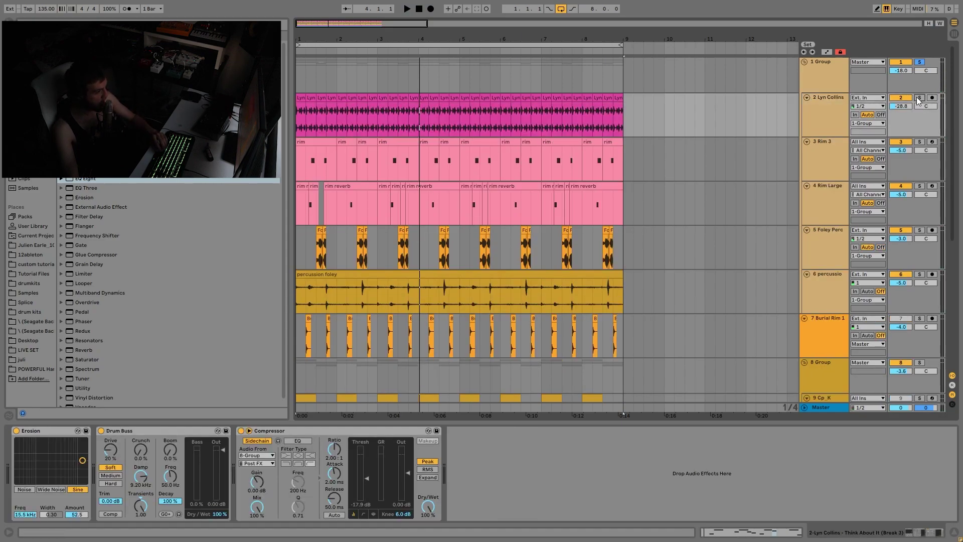
{"action": "key", "text": "space"}
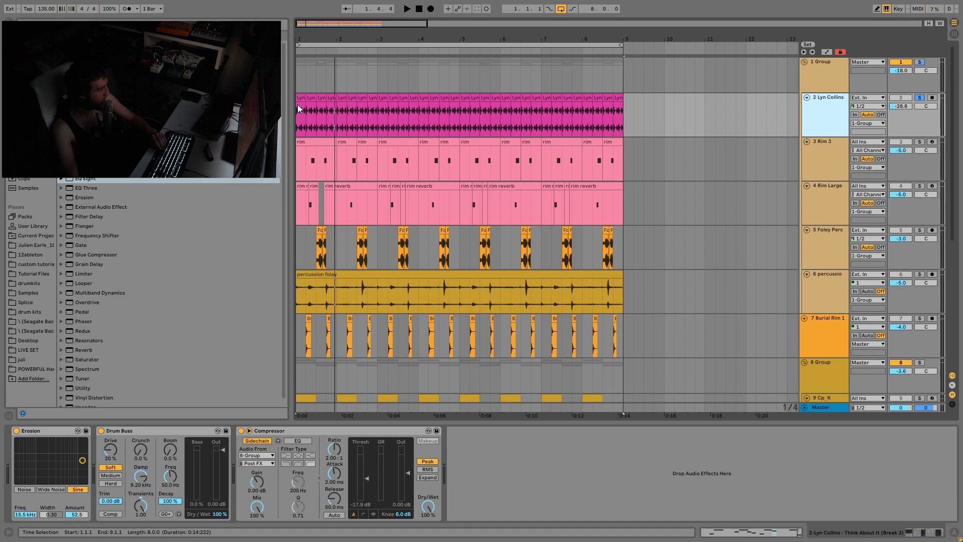
Try extending the first Lyn Collins clip to 2.1.4, play it from 1.1.1, and undo the extension
{"action": "left_click_drag", "start_coordinate": [299, 107], "coordinate": [347, 108]}
{"action": "key", "text": "space"}
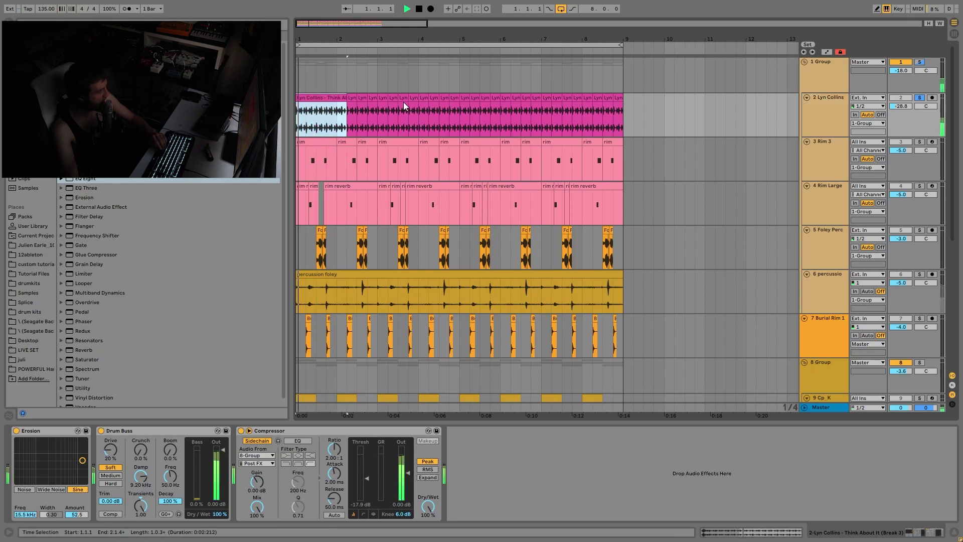
{"action": "key", "text": "space"}
{"action": "key", "text": "ctrl+z"}
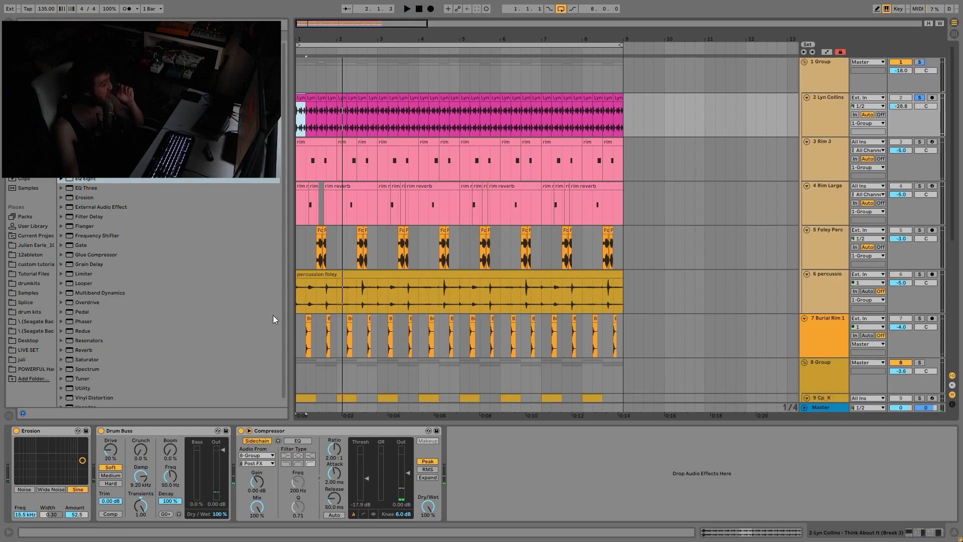
Select the first Lyn Collins clip and audition the soloed breakbeat track over the opening bars
{"action": "left_click_drag", "start_coordinate": [299, 23], "coordinate": [299, 70]}
{"action": "double_click", "coordinate": [309, 100]}
{"action": "key", "text": "space"}
{"action": "double_click", "coordinate": [828, 97]}
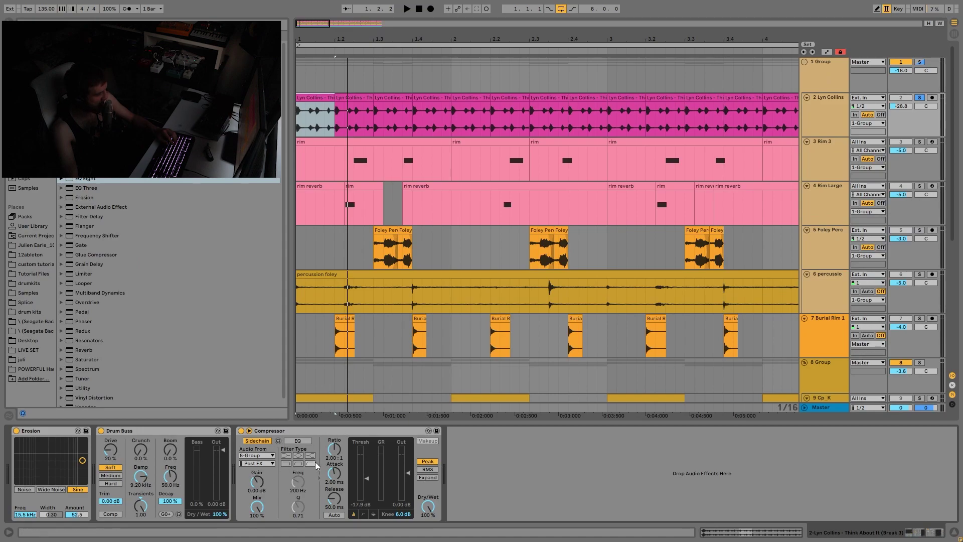
{"action": "key", "text": "space"}
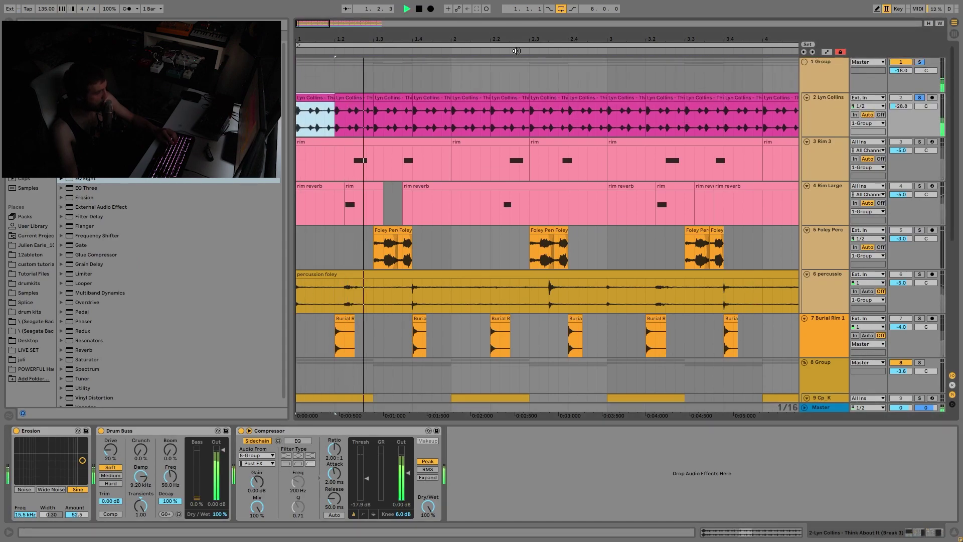
{"action": "left_click_drag", "start_coordinate": [495, 39], "coordinate": [495, 10]}
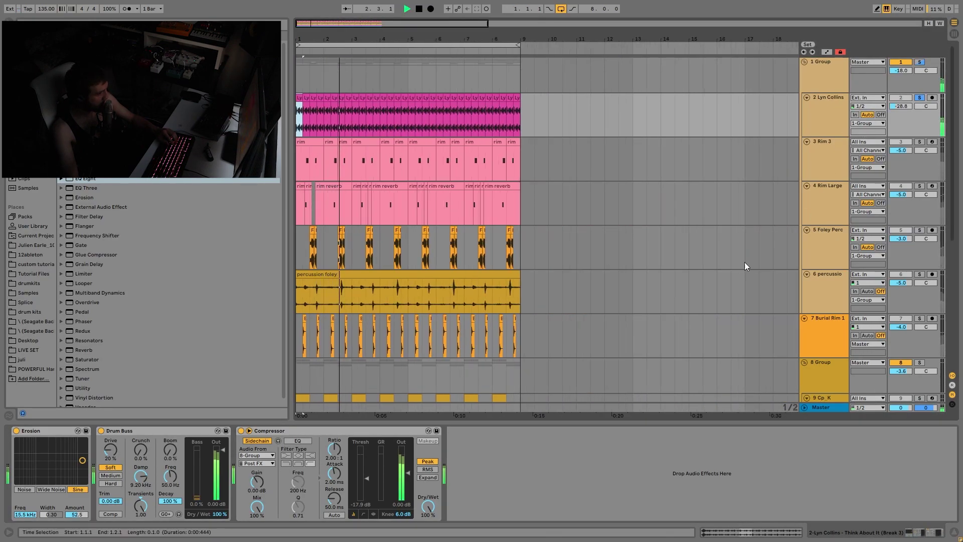
Play the full mix without any solo, and return to the Lyn Collins track soloed within 1 Group
{"action": "key", "text": "space"}
{"action": "left_click", "coordinate": [824, 110]}
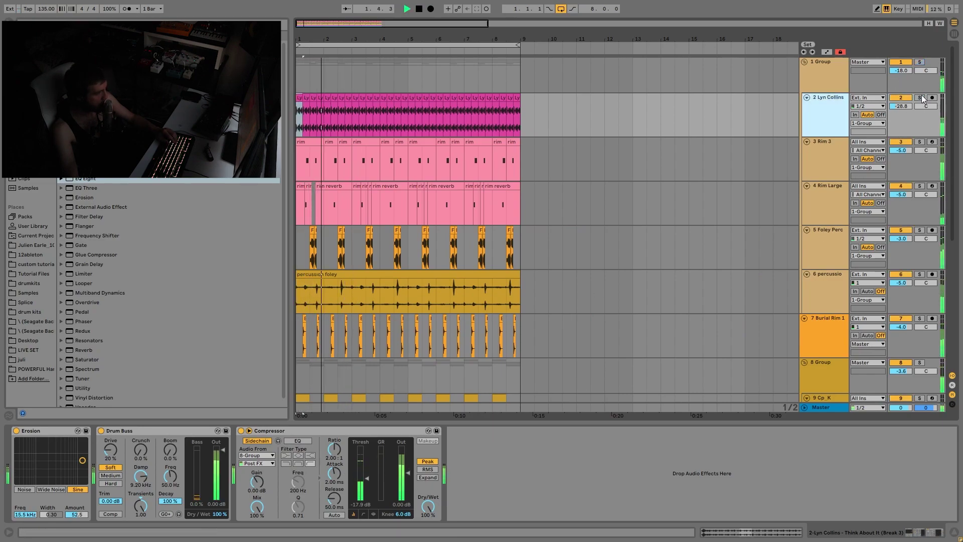
{"action": "left_click", "coordinate": [921, 98]}
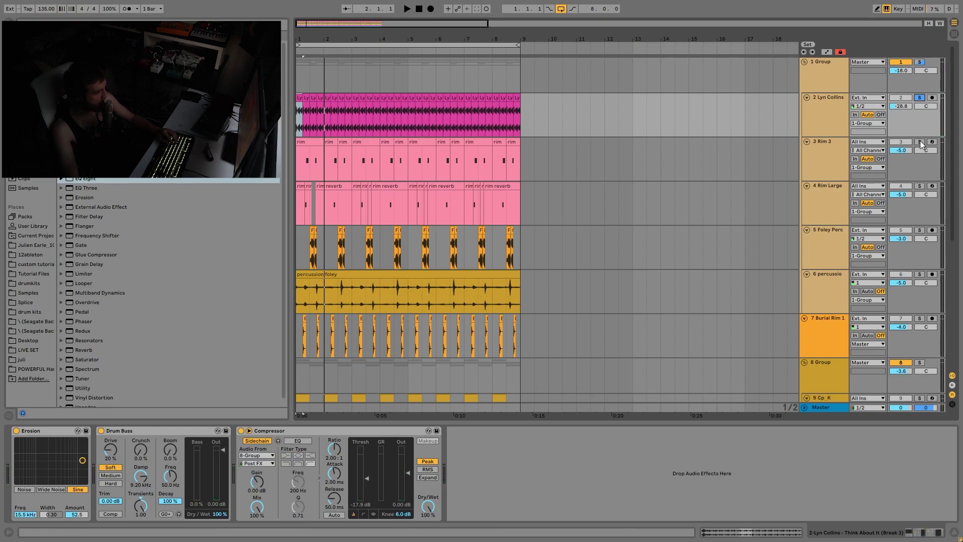
Audition Rim 3 and Rim Large soloed together, and replay them with Foley Perc added to the solo
{"action": "left_click", "coordinate": [919, 186]}
{"action": "key", "text": "space"}
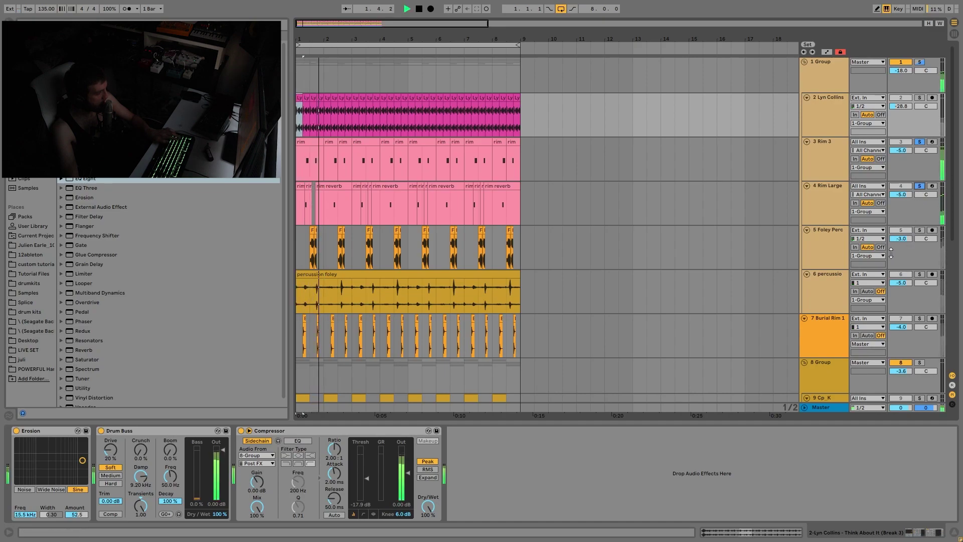
{"action": "scroll", "coordinate": [530, 193], "scroll_direction": "down", "scroll_amount": 2}
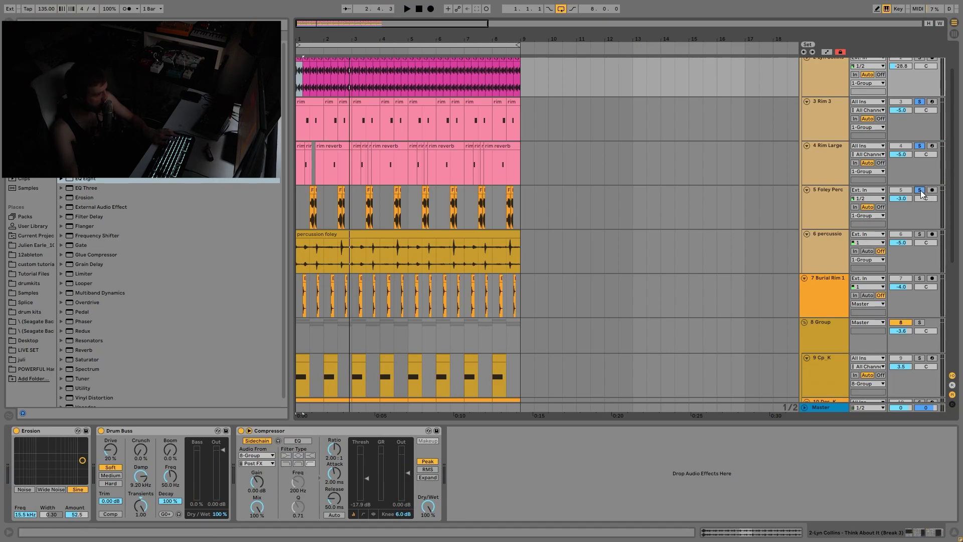
{"action": "key", "text": "space"}
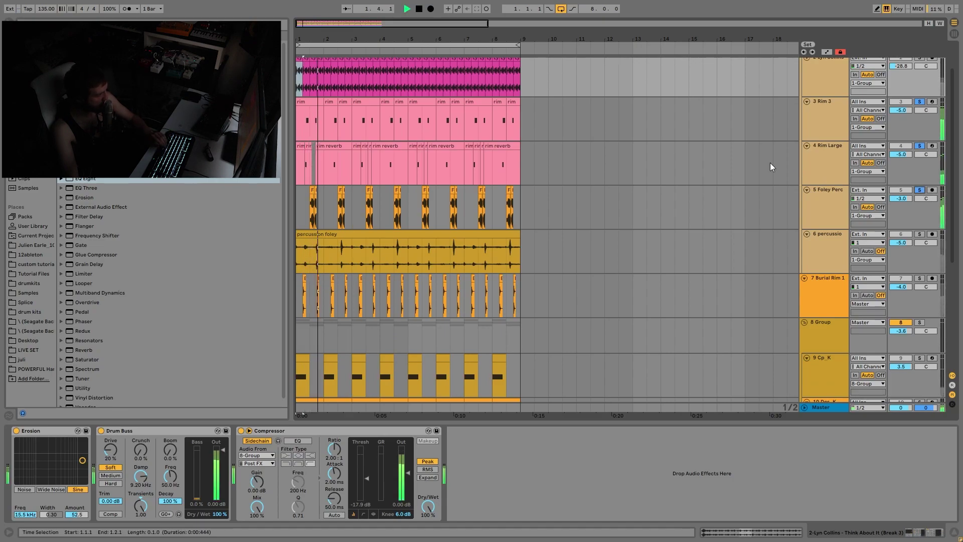
{"action": "key", "text": "space"}
Audition Foley Perc as the only soloed track, and add Rim Large and Rim 3 to the solo during playback
{"action": "left_click", "coordinate": [309, 211]}
{"action": "left_click", "coordinate": [920, 190]}
{"action": "key", "text": "space"}
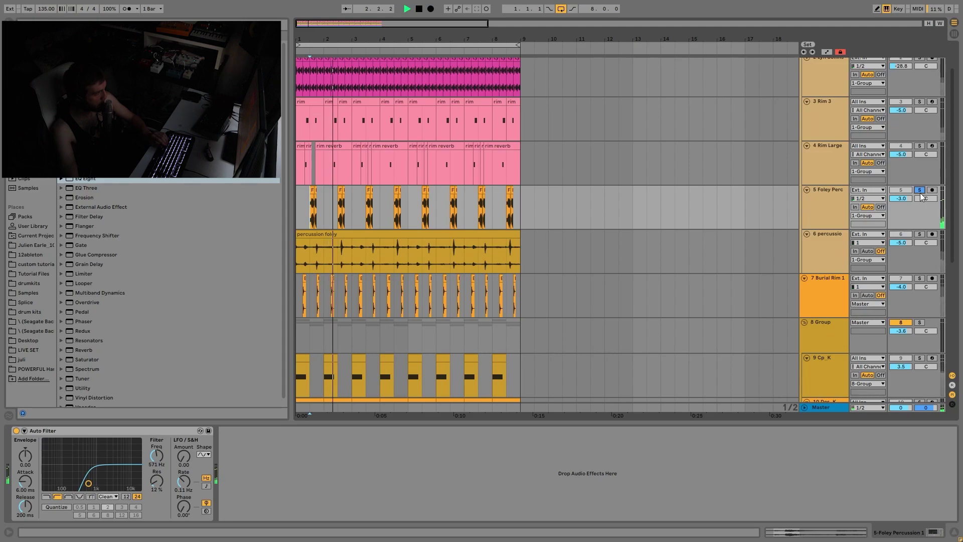
{"action": "left_click", "coordinate": [920, 145], "text": "ctrl"}
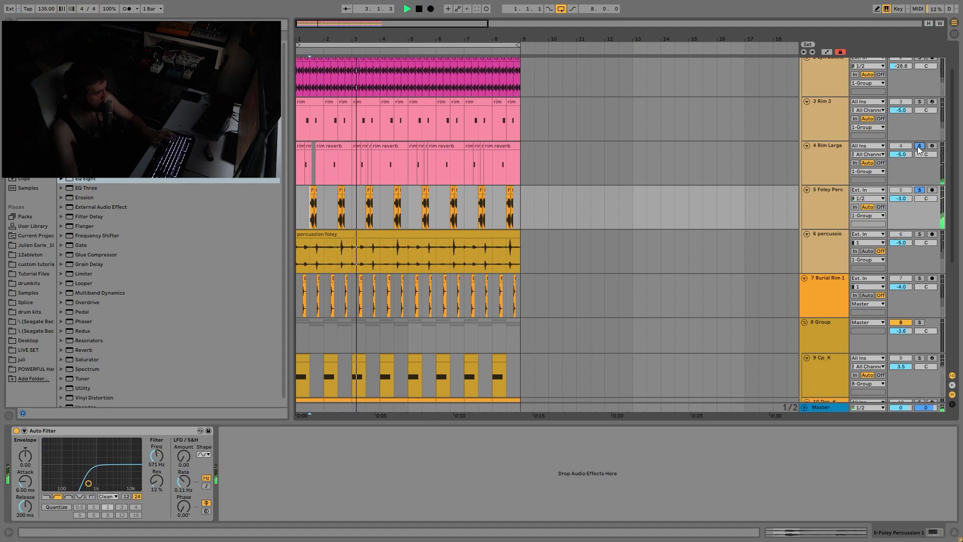
{"action": "left_click", "coordinate": [922, 101], "text": "ctrl"}
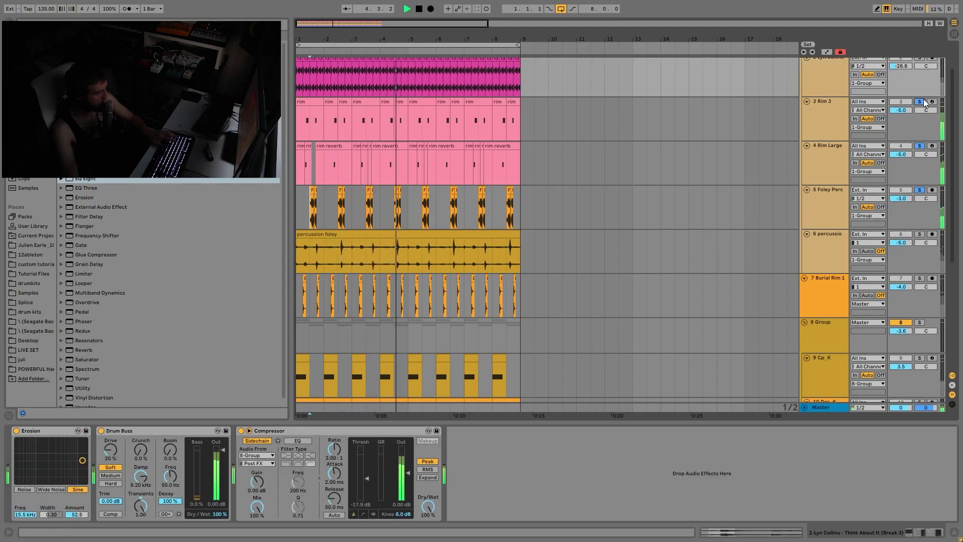
Show the effects of the Foley Perc track and of the percussion foley track
{"action": "left_click", "coordinate": [844, 122]}
{"action": "left_click", "coordinate": [833, 198]}
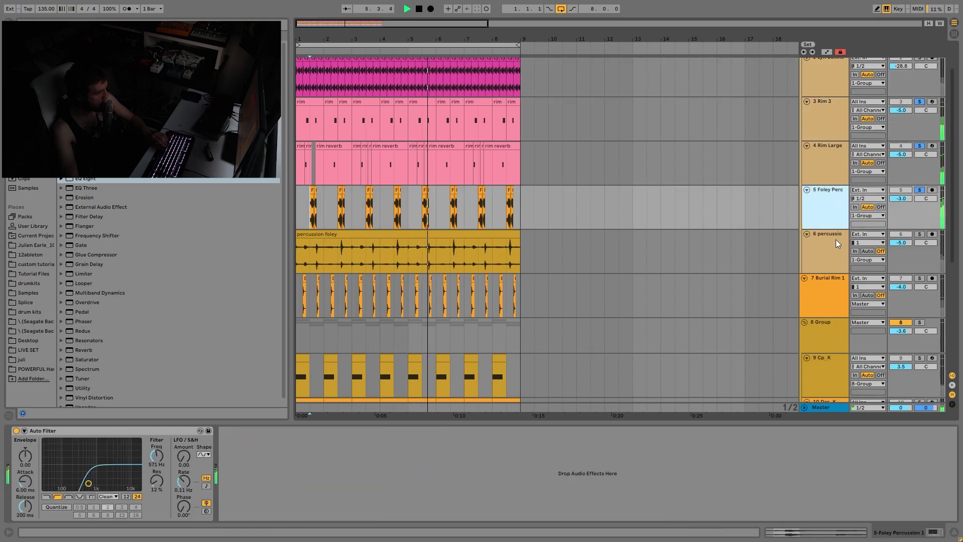
{"action": "left_click", "coordinate": [836, 240]}
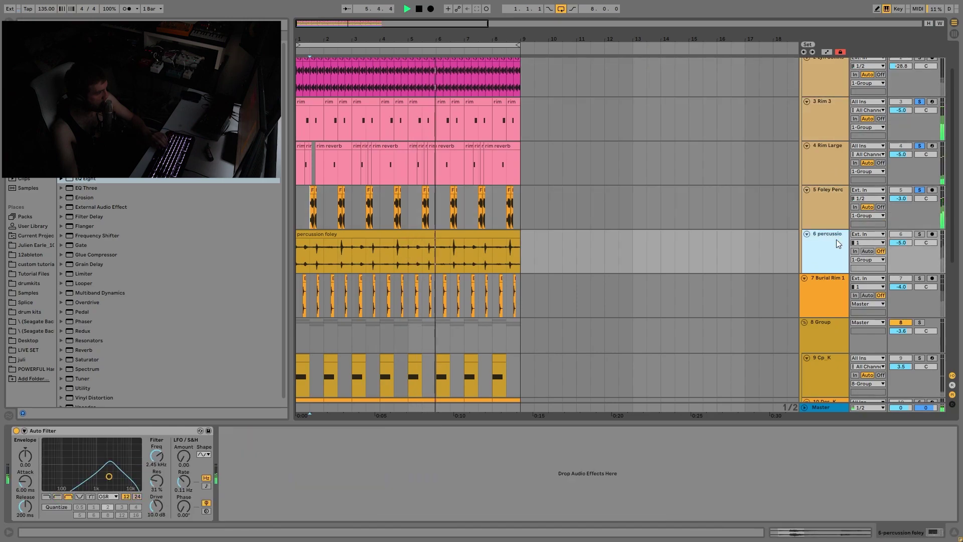
Audition the percussion foley track soloed on its own, select its clip, and replay it from 1.1.1
{"action": "left_click", "coordinate": [919, 235]}
{"action": "key", "text": "space"}
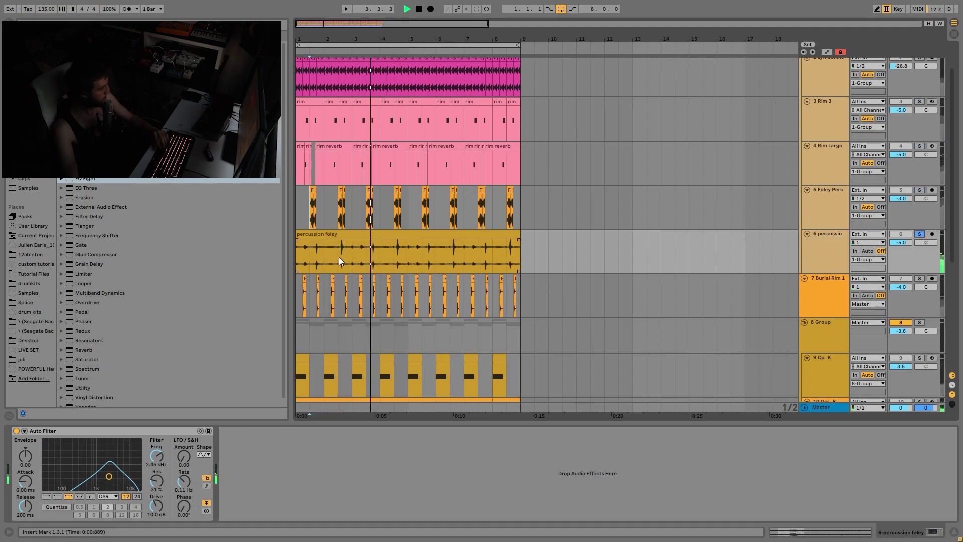
{"action": "left_click", "coordinate": [308, 234]}
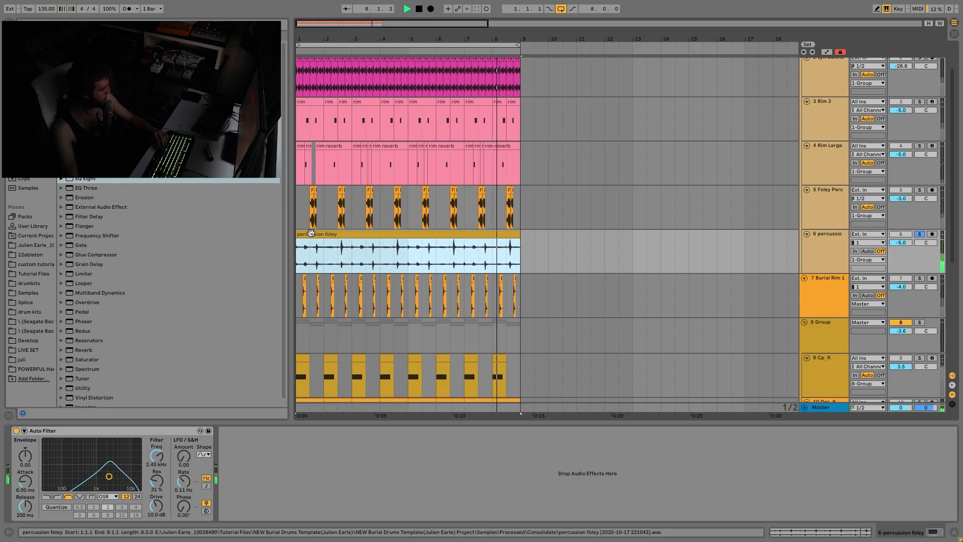
{"action": "key", "text": "space"}
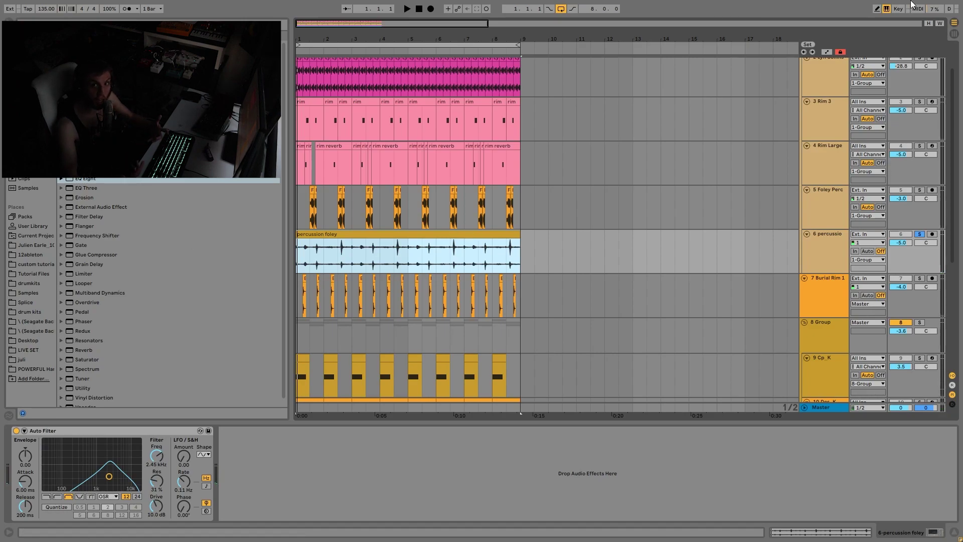
{"action": "key", "text": "space"}
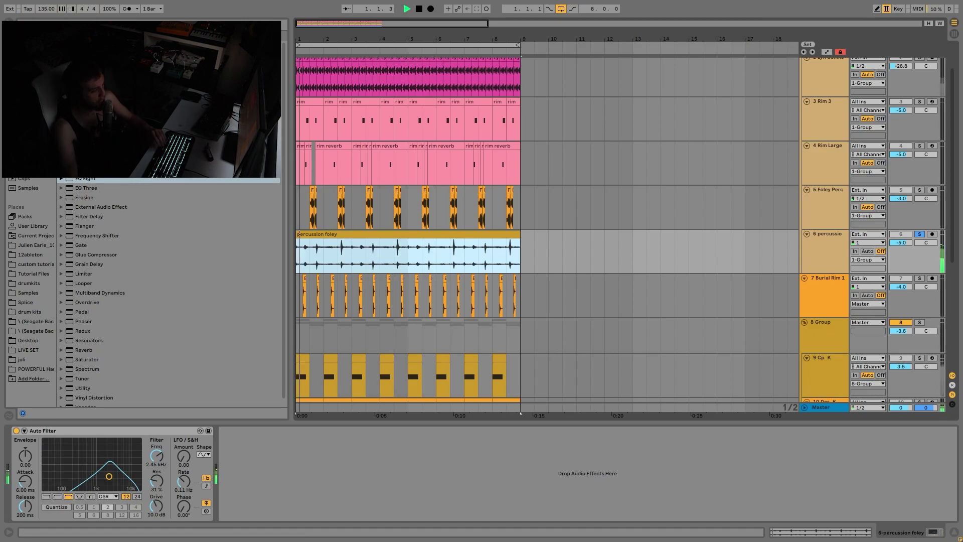
{"action": "key", "text": "space"}
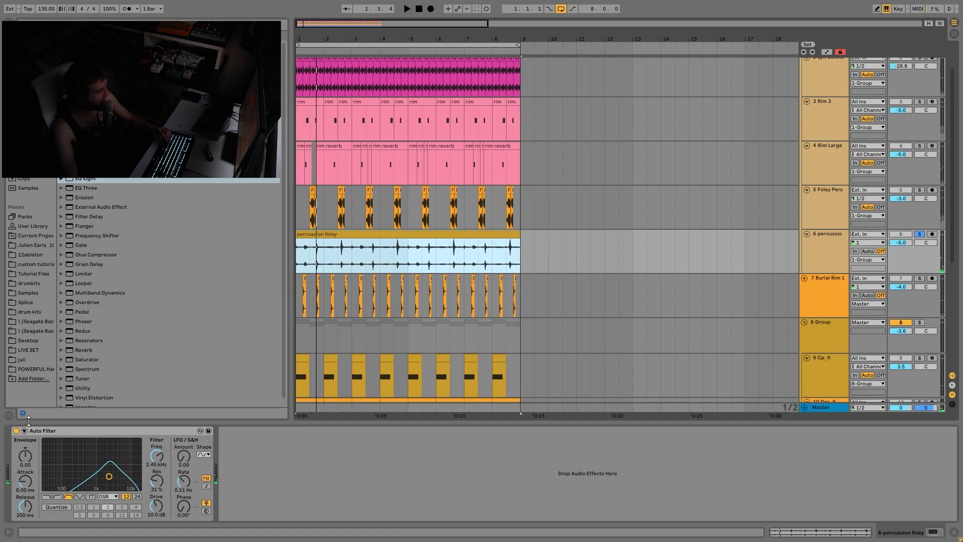
Select 1 Group to show its Echo and Drum Buss effects, and audition the whole group soloed
{"action": "scroll", "coordinate": [896, 239], "scroll_direction": "up", "scroll_amount": 2}
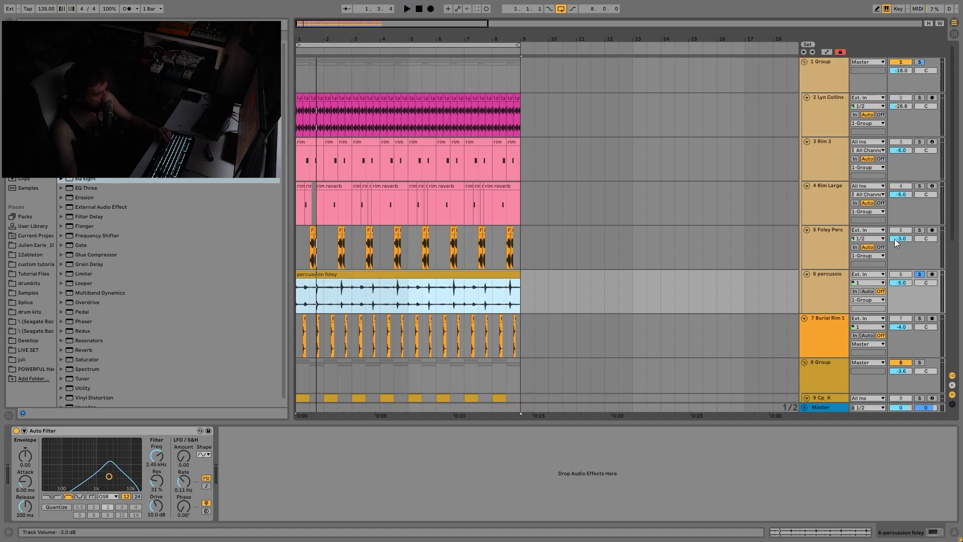
{"action": "left_click", "coordinate": [824, 82]}
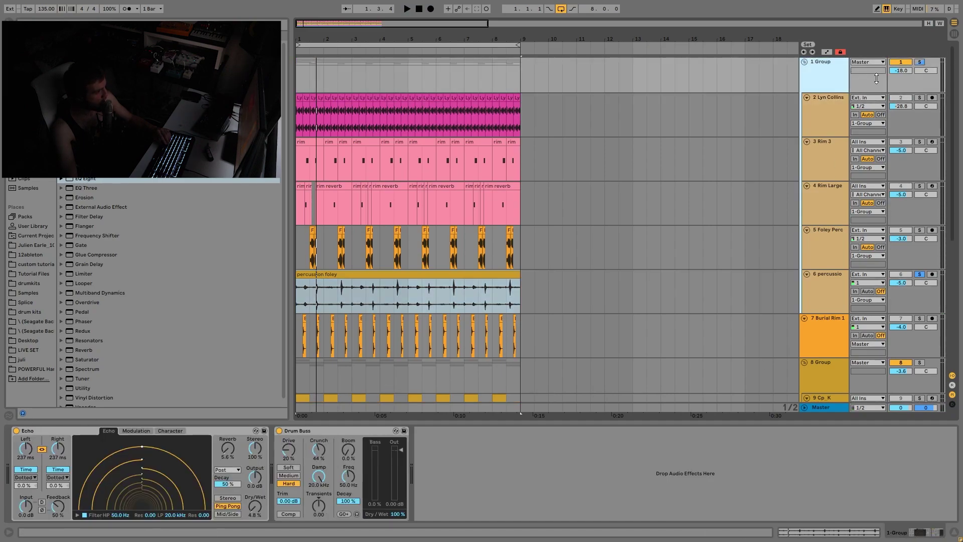
{"action": "left_click", "coordinate": [920, 62]}
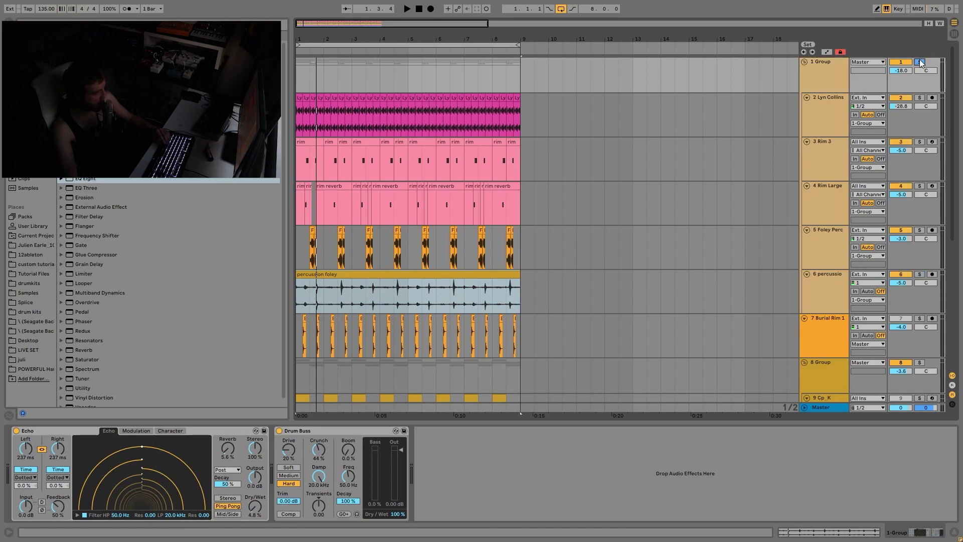
{"action": "key", "text": "space"}
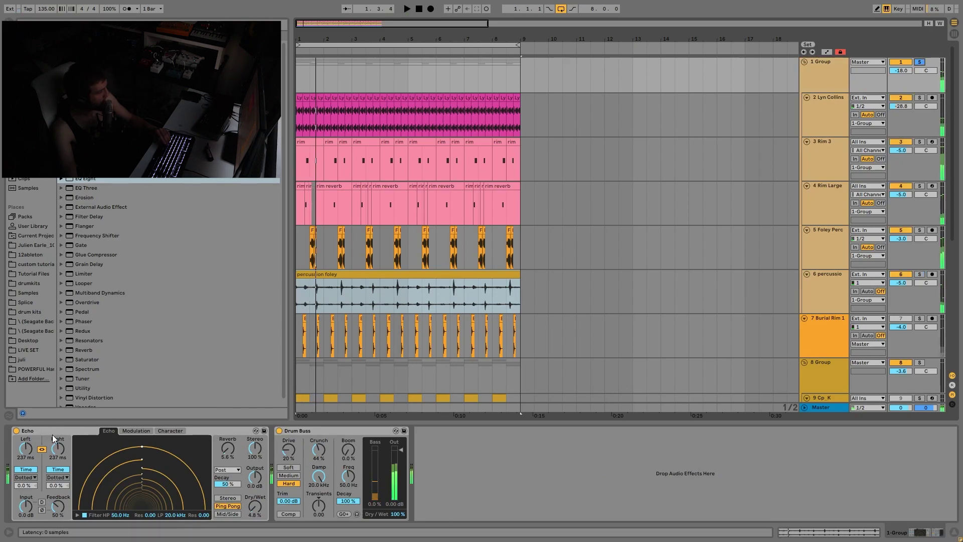
Bypass Echo and Drum Buss on 1 Group during playback, and re-enable both to compare the sound
{"action": "left_click", "coordinate": [18, 431]}
{"action": "left_click", "coordinate": [277, 432]}
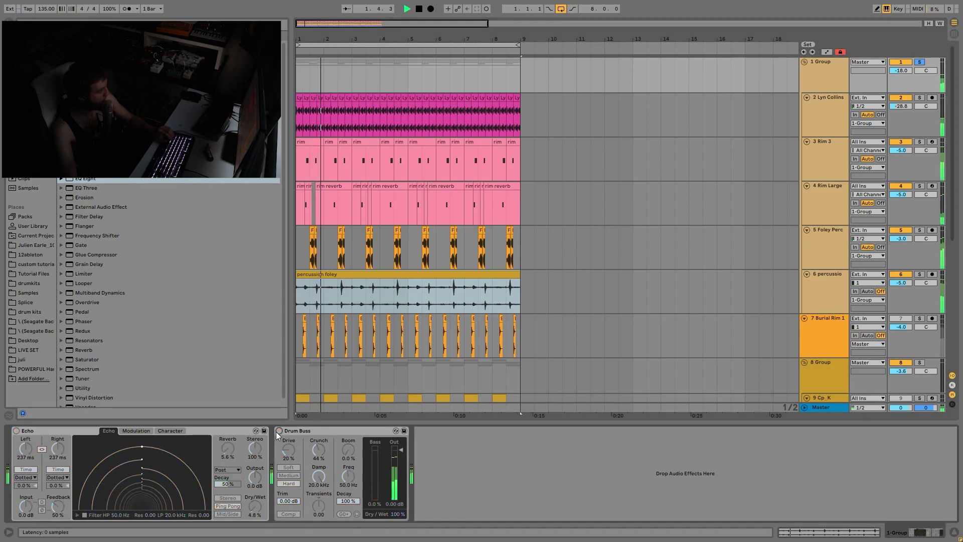
{"action": "left_click", "coordinate": [278, 431]}
{"action": "key", "text": "space"}
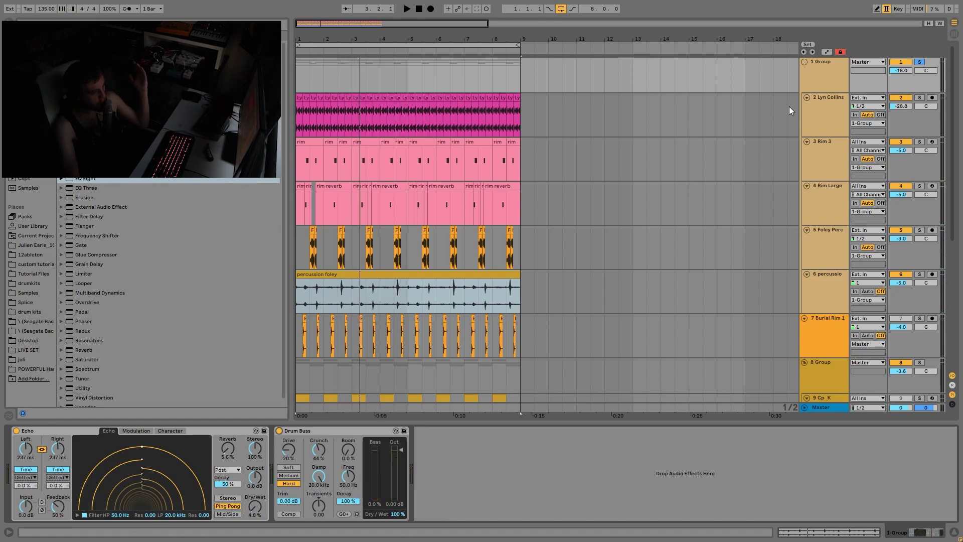
Replay the soloed 1 Group in short passages from 1.1.1 with its Echo and Drum Buss active
{"action": "scroll", "coordinate": [838, 301], "scroll_direction": "down", "scroll_amount": 3}
{"action": "scroll", "coordinate": [818, 399], "scroll_direction": "up", "scroll_amount": 3}
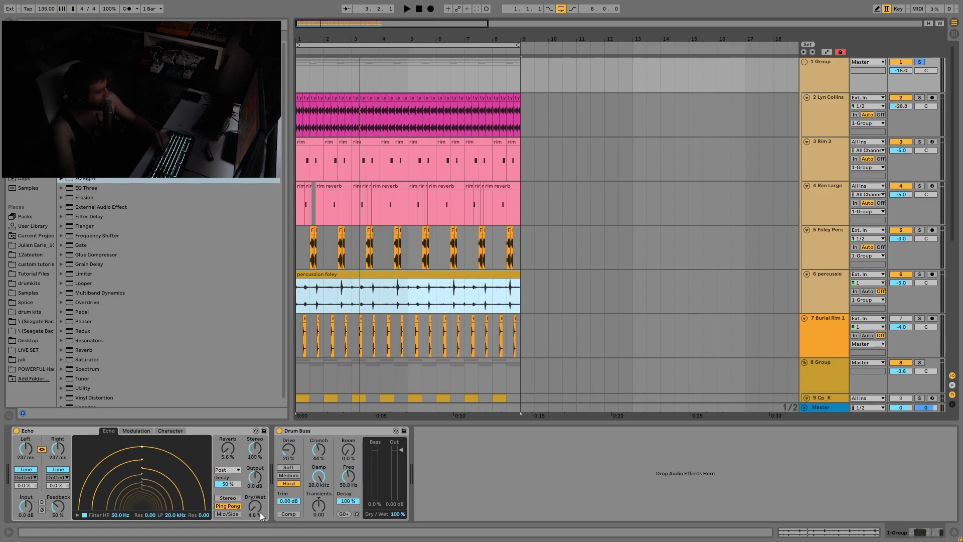
{"action": "key", "text": "space"}
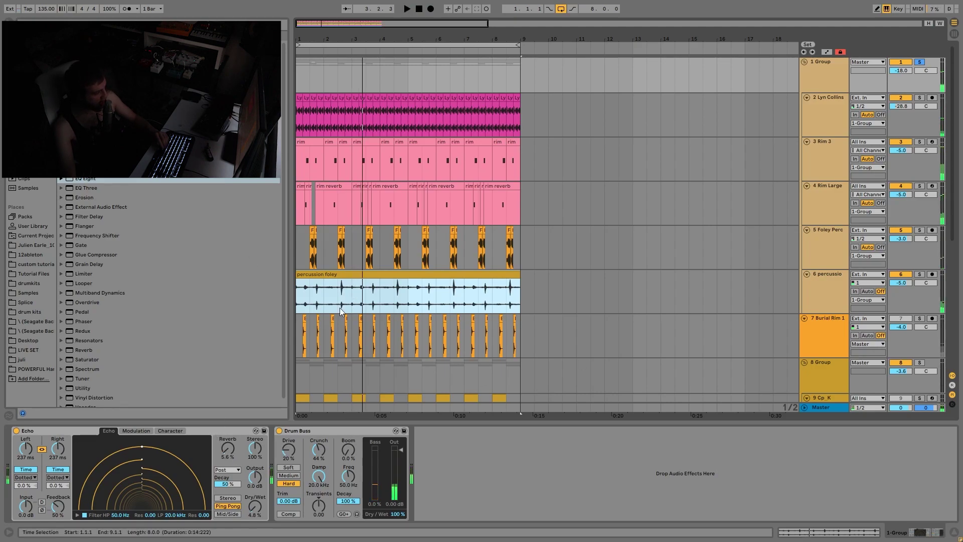
{"action": "key", "text": "space"}
{"action": "key", "text": "space"}
{"action": "key", "text": "space"}
{"action": "key", "text": "space"}
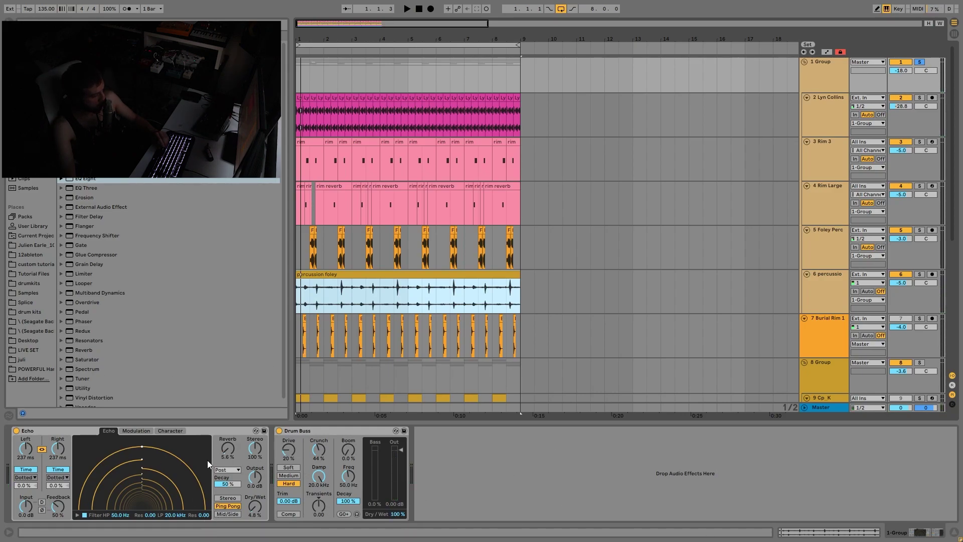
{"action": "key", "text": "space"}
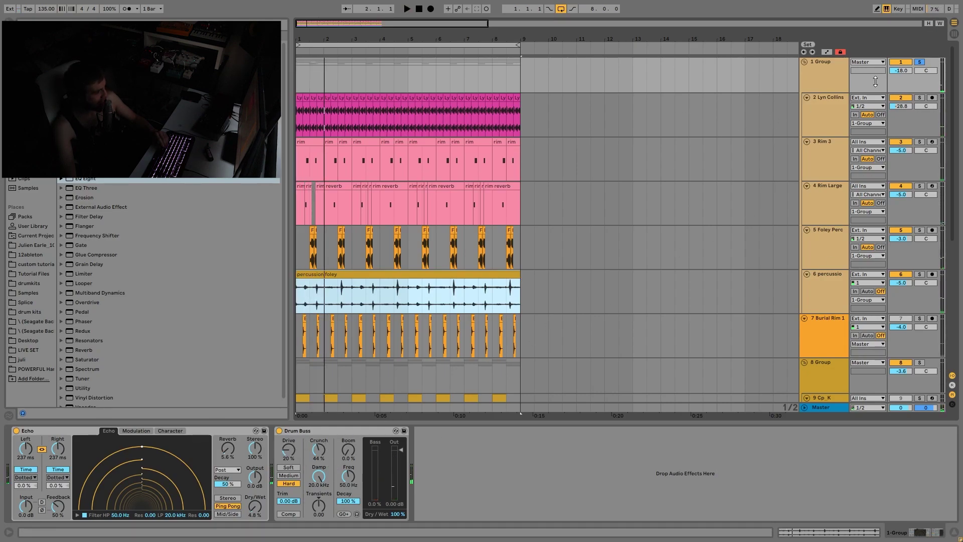
Clear the solo on 1 Group and play the full template from 1.1.1, reviewing the tracks down to Guitar Pad
{"action": "scroll", "coordinate": [838, 189], "scroll_direction": "down", "scroll_amount": 4}
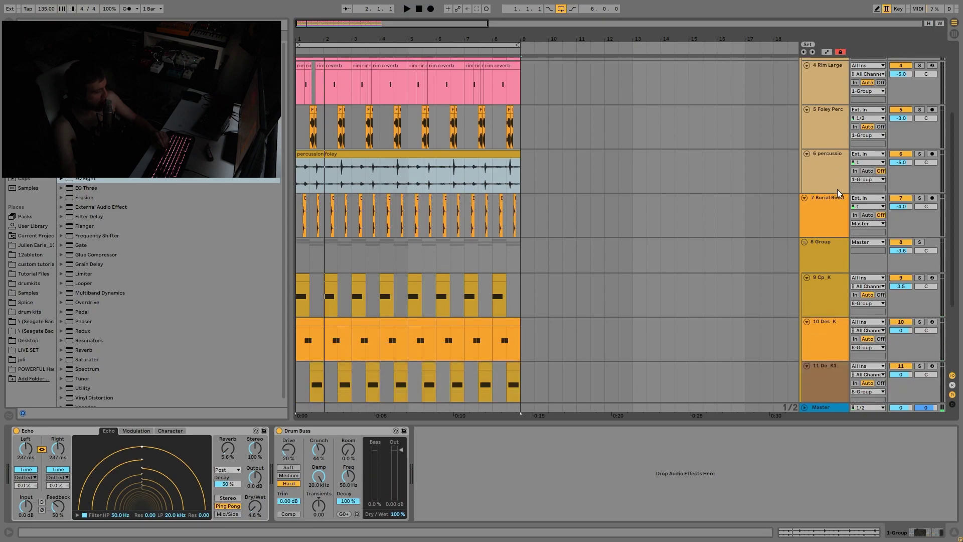
{"action": "key", "text": "space"}
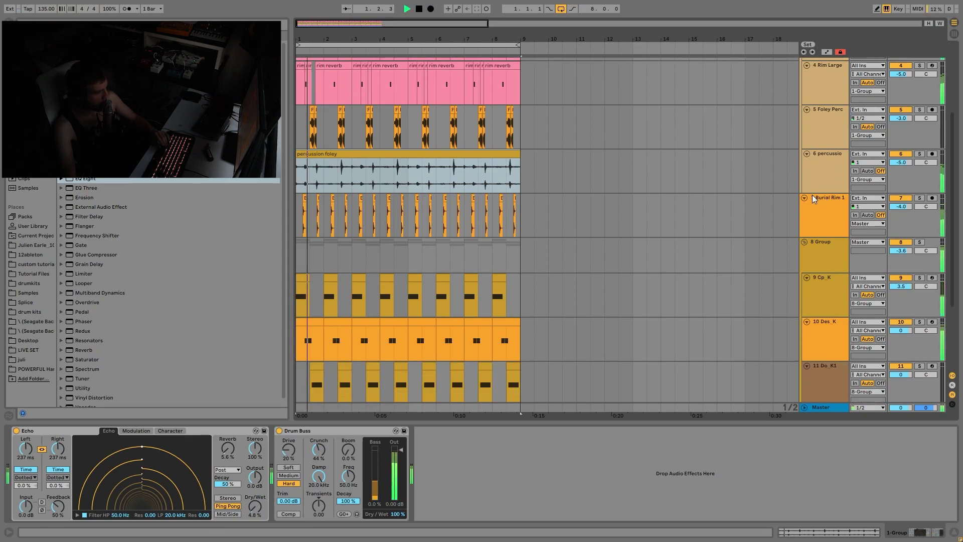
{"action": "scroll", "coordinate": [813, 210], "scroll_direction": "up", "scroll_amount": 4}
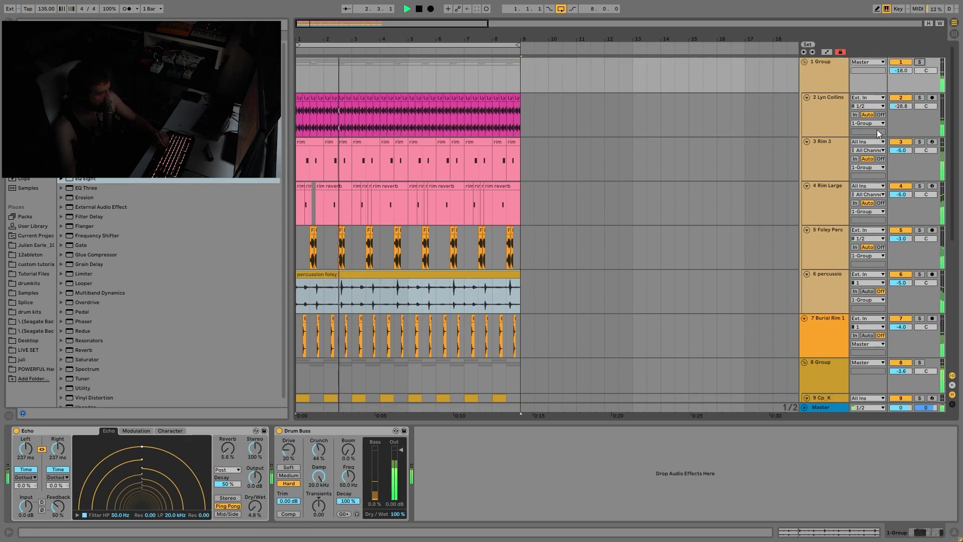
{"action": "key", "text": "space"}
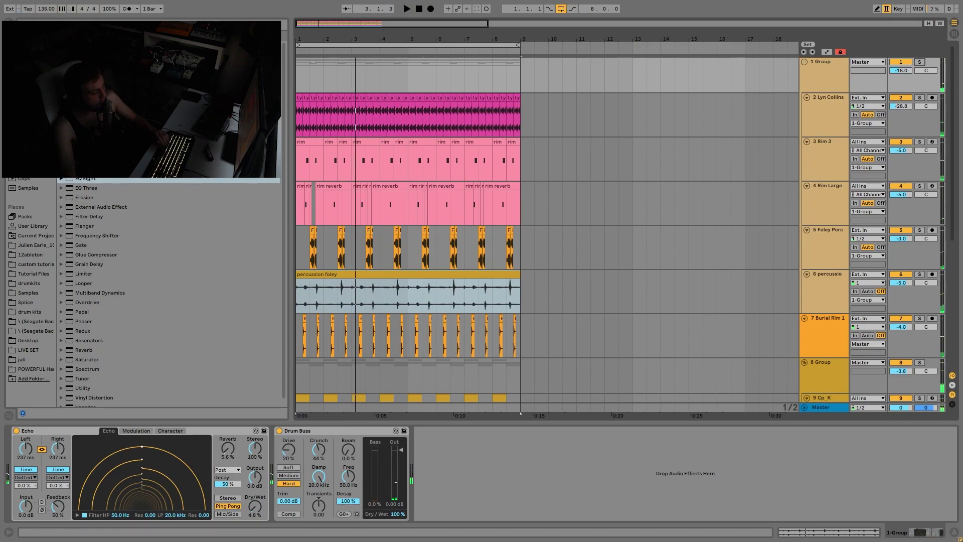
{"action": "scroll", "coordinate": [721, 183], "scroll_direction": "down", "scroll_amount": 8}
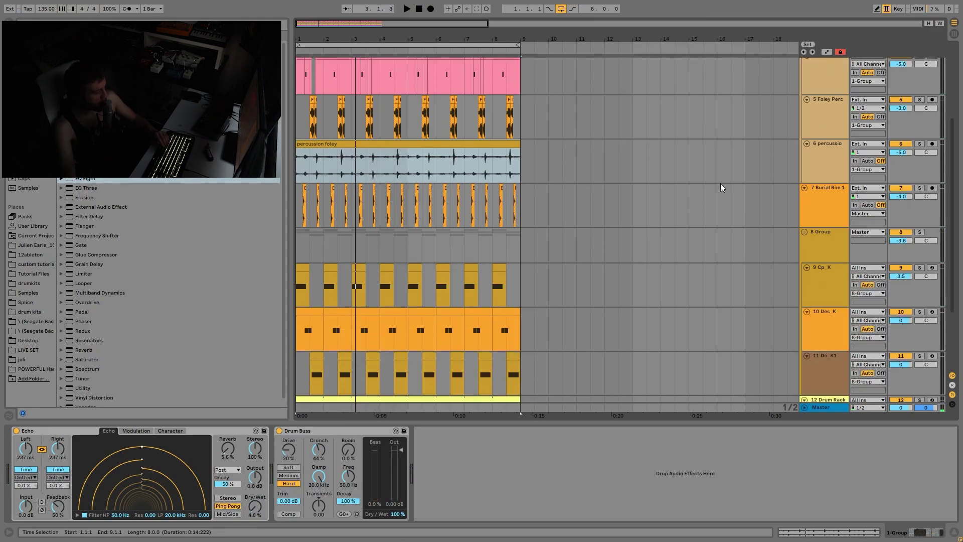
{"action": "key", "text": "space"}
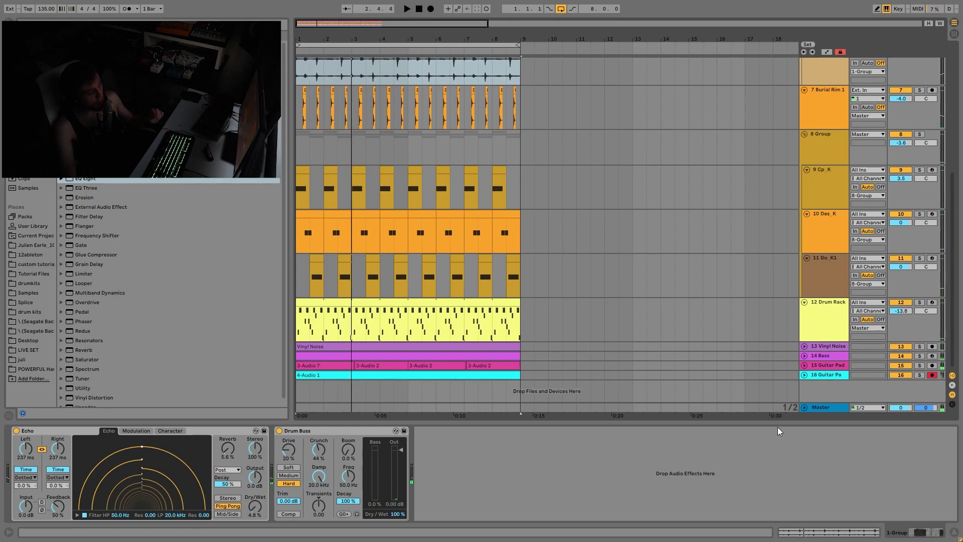
Solo the Vinyl Noise track and play it from 1.1.1
{"action": "left_click", "coordinate": [920, 347]}
{"action": "key", "text": "space"}
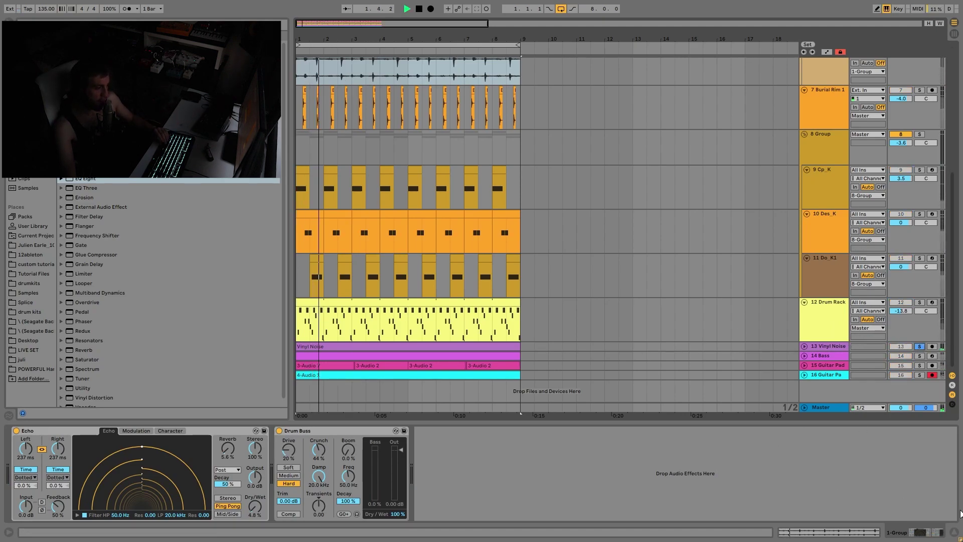
Solo the 14 Bass track, play it and display its Wavetable instrument
{"action": "left_click", "coordinate": [921, 355]}
{"action": "key", "text": "space"}
{"action": "left_click", "coordinate": [820, 355]}
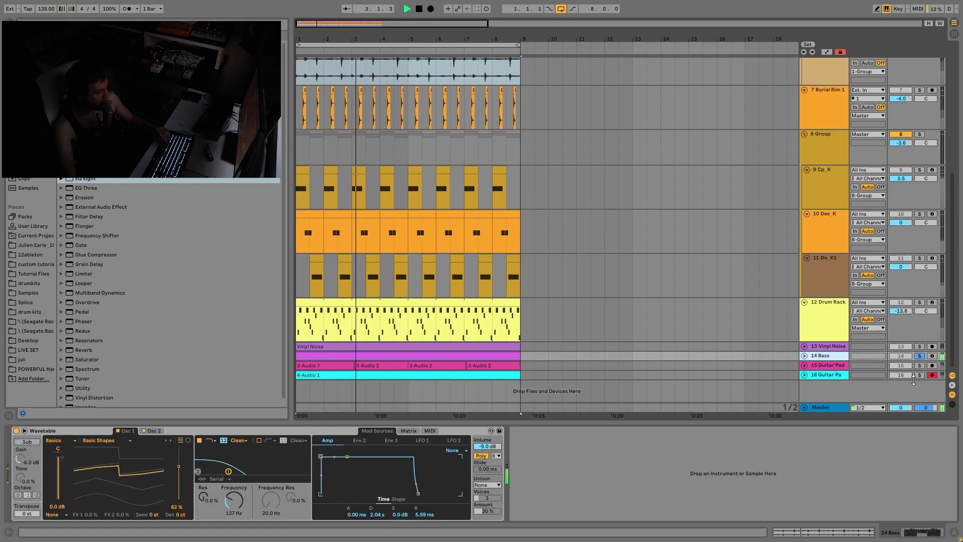
Move the solo to the 15 Guitar Pad track, stop playback and unfold both Guitar Pad tracks
{"action": "left_click", "coordinate": [918, 365]}
{"action": "key", "text": "space"}
{"action": "left_click", "coordinate": [805, 365]}
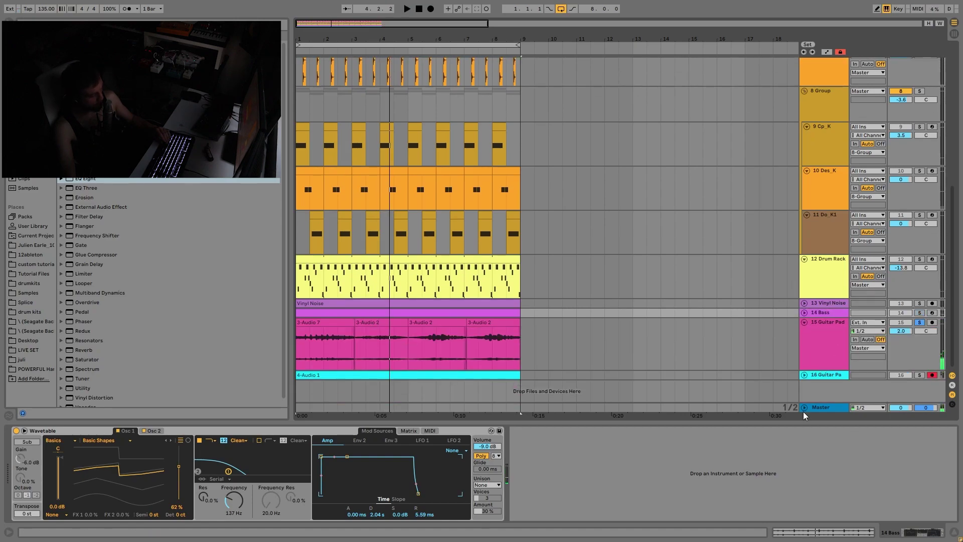
{"action": "left_click", "coordinate": [804, 375]}
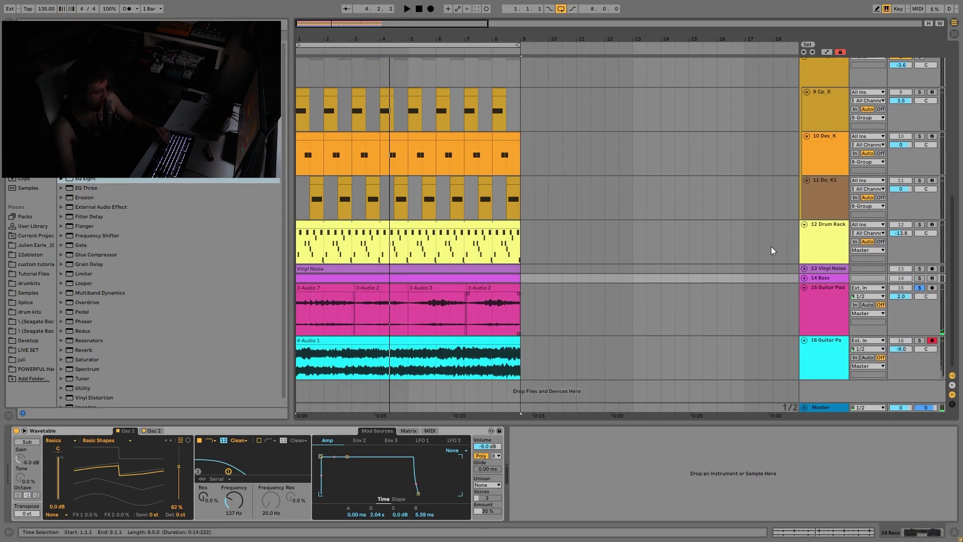
Play the soloed 15 Guitar Pad track and group its Tuner, Reverb, Auto Filter and EQ Eight into an audio effect rack
{"action": "left_click", "coordinate": [813, 317]}
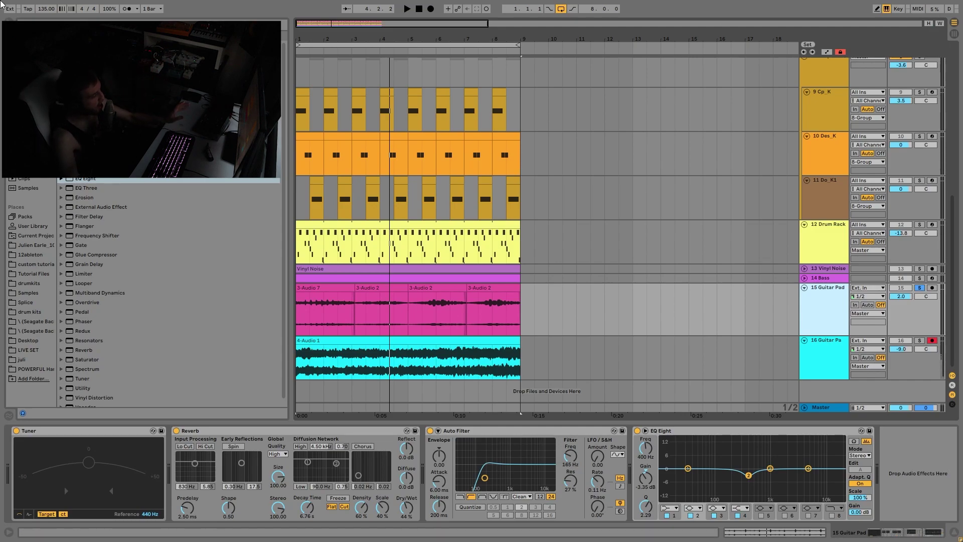
{"action": "key", "text": "space"}
{"action": "left_click", "coordinate": [304, 288]}
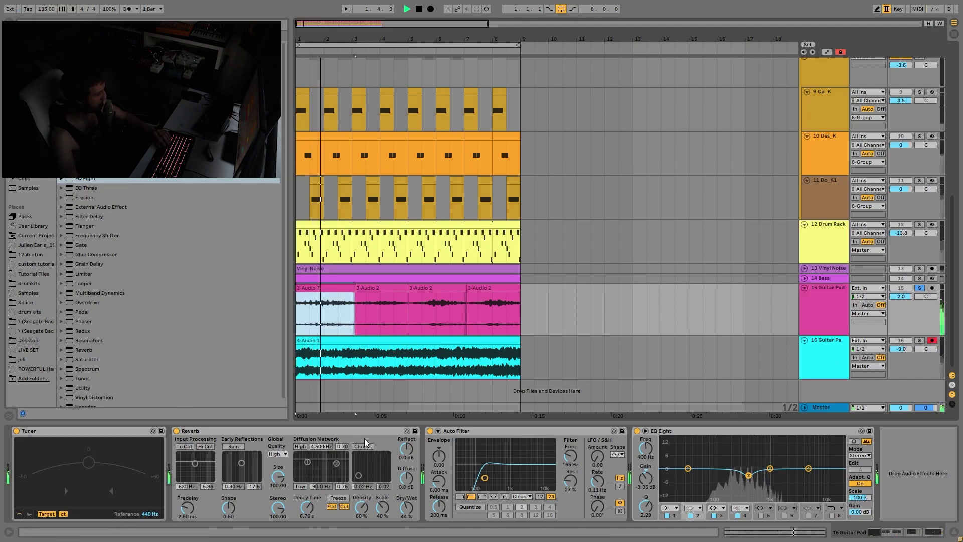
{"action": "left_click", "coordinate": [343, 430]}
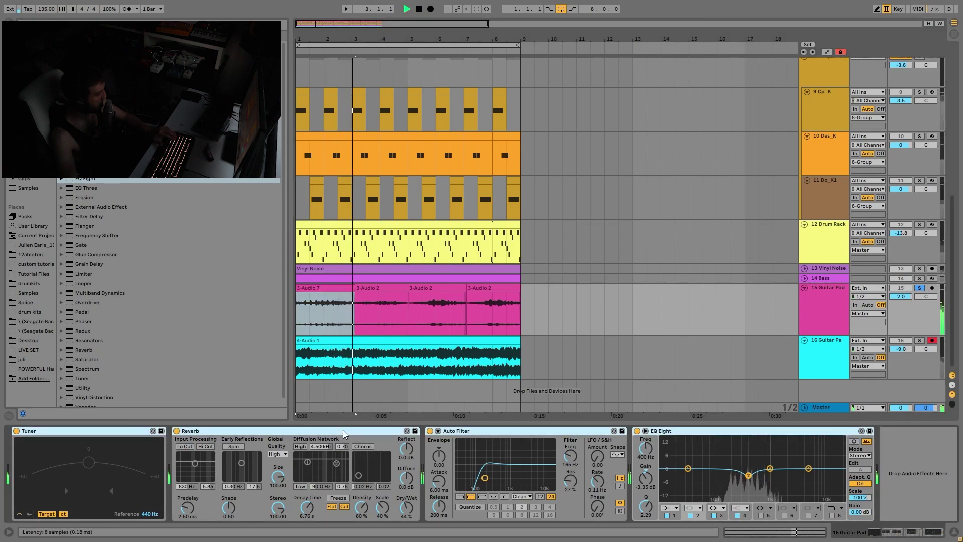
{"action": "key", "text": "ctrl+g"}
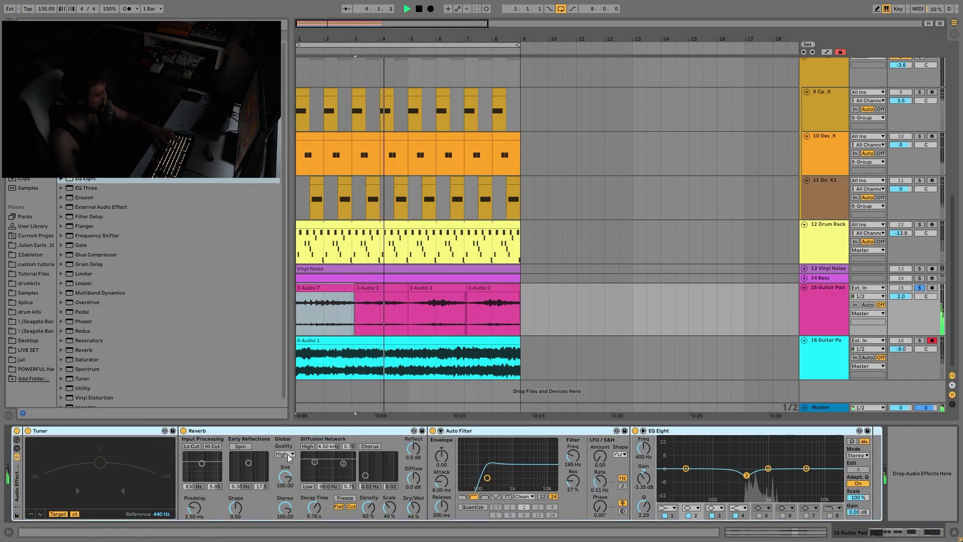
Bypass and re-enable the effect rack on 15 Guitar Pad during playback to compare the sound, and stop playback
{"action": "left_click", "coordinate": [17, 430]}
{"action": "key", "text": "space"}
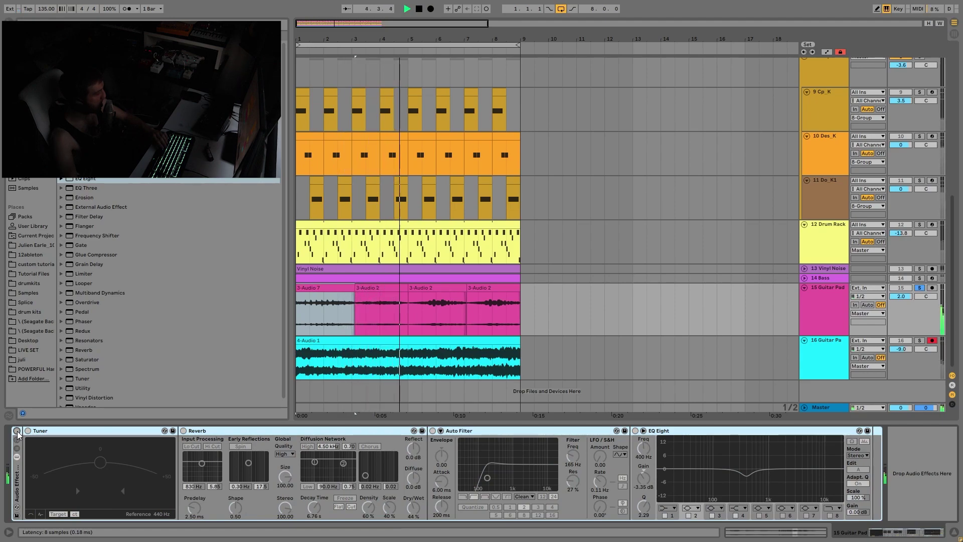
{"action": "left_click", "coordinate": [17, 431]}
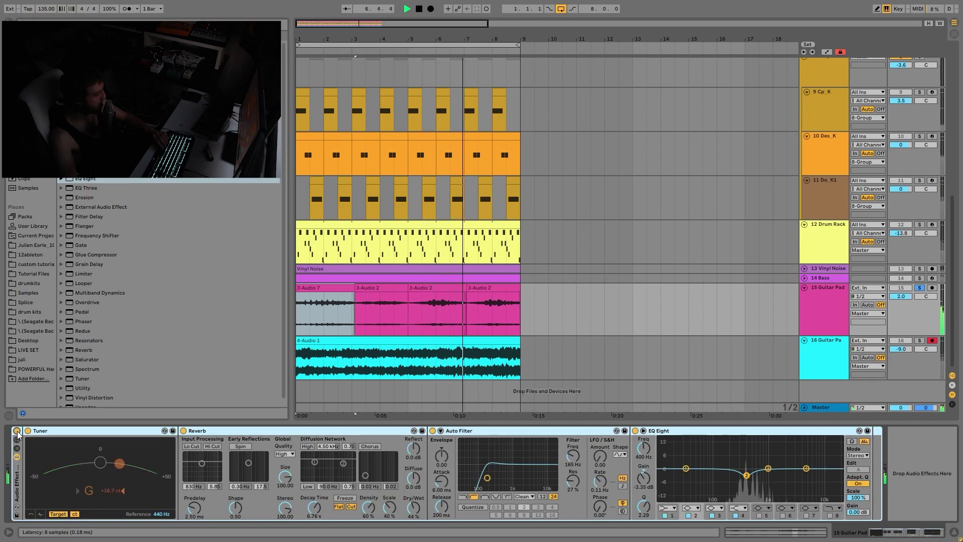
{"action": "key", "text": "space"}
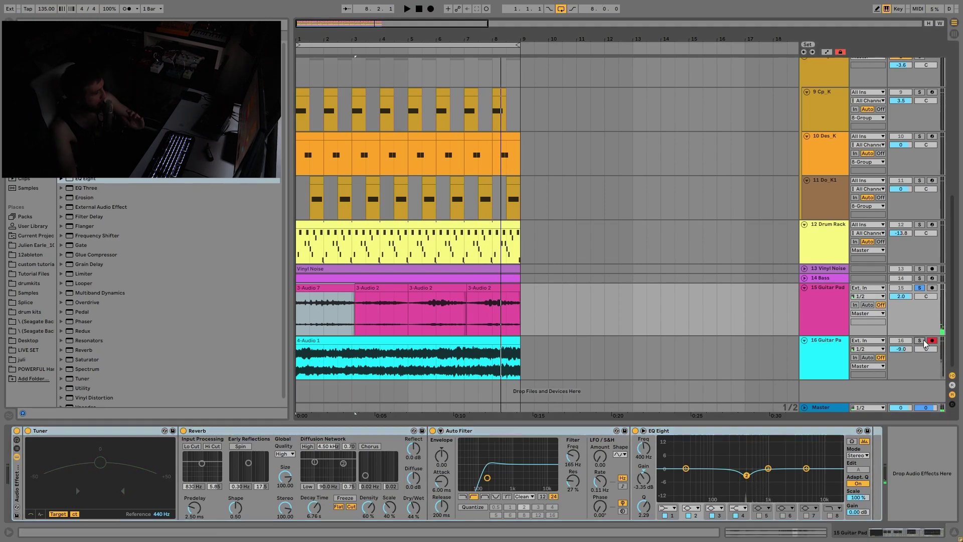
Solo and play the 16 Guitar Pad 2 track, and add 15 Guitar Pad to the solo to hear both together
{"action": "left_click", "coordinate": [836, 344]}
{"action": "key", "text": "space"}
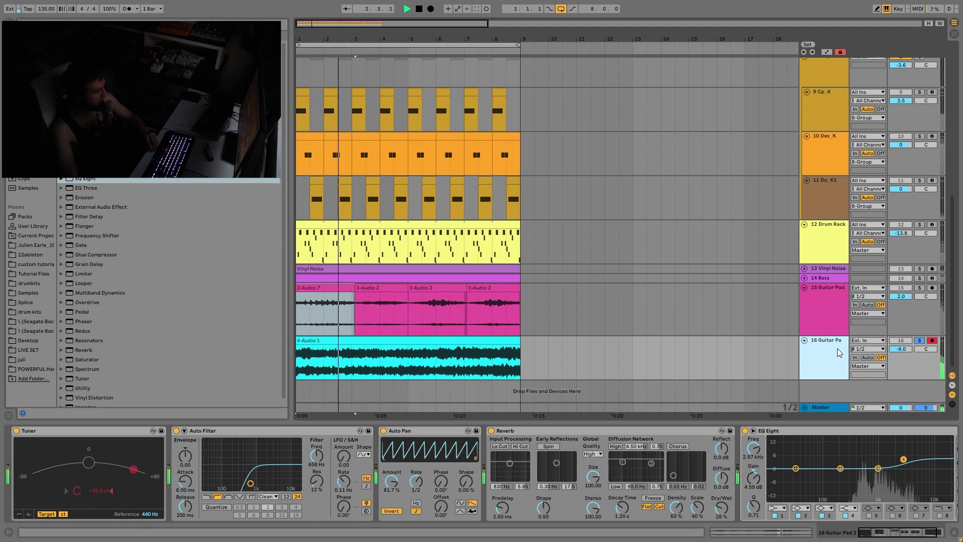
{"action": "left_click", "coordinate": [919, 289]}
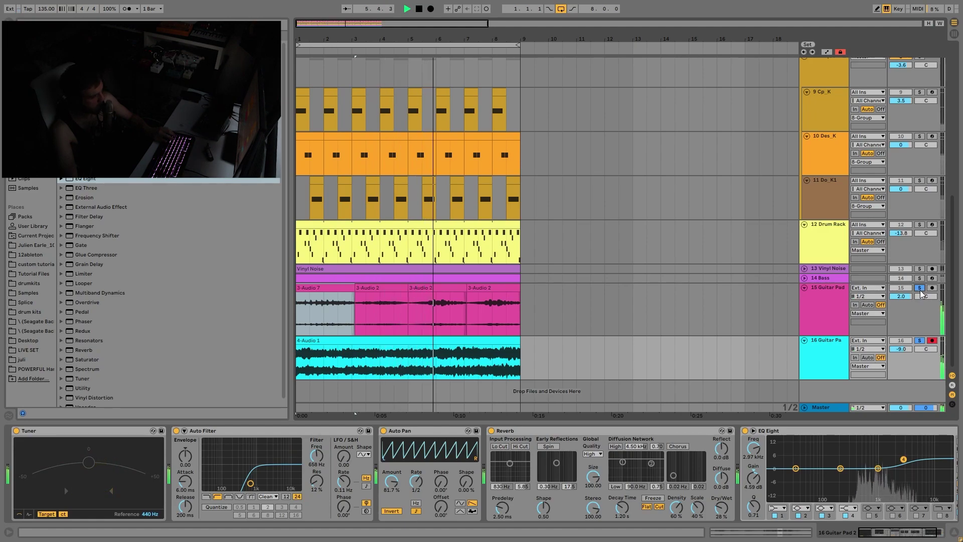
Clear the solos to play the full template, fold all the tracks and stop playback
{"action": "left_click", "coordinate": [918, 277]}
{"action": "left_click", "coordinate": [822, 360]}
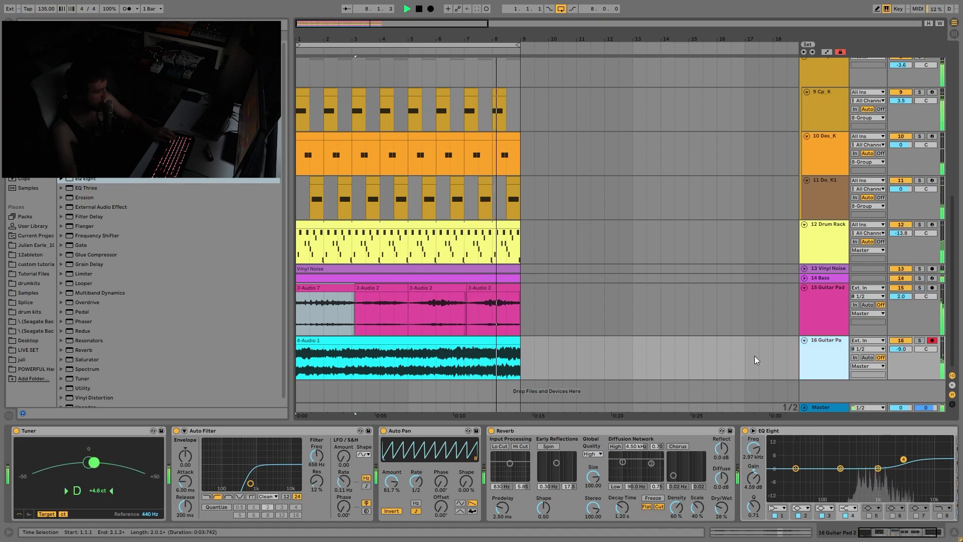
{"action": "key", "text": "alt+u"}
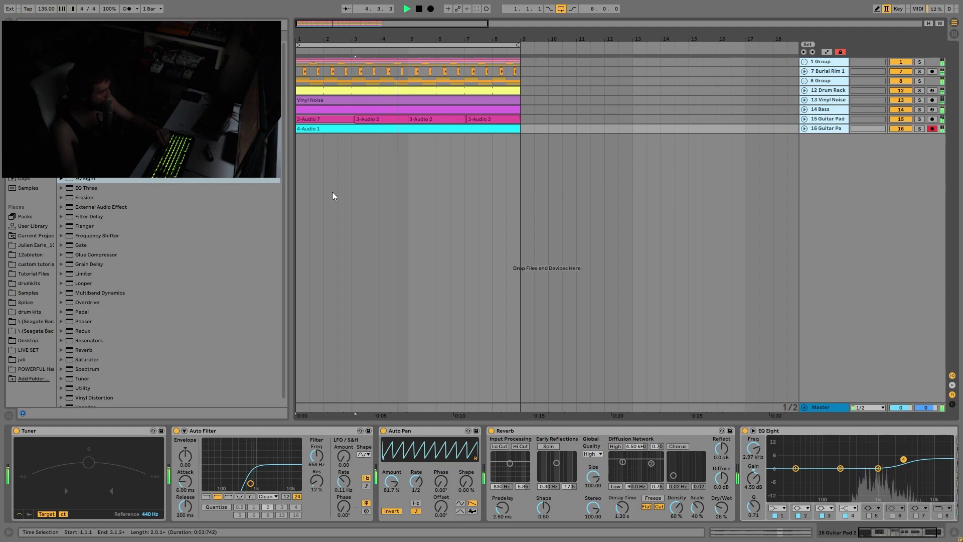
{"action": "key", "text": "space"}
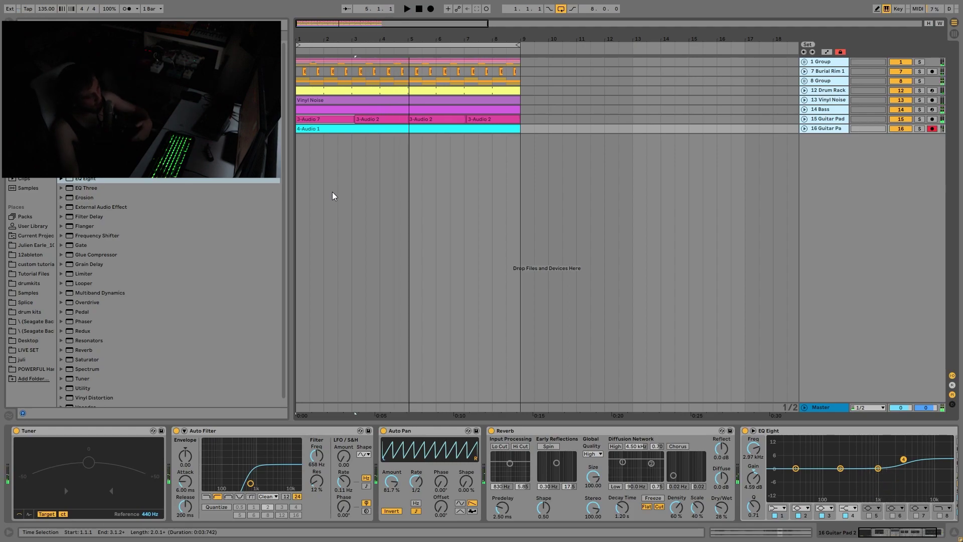